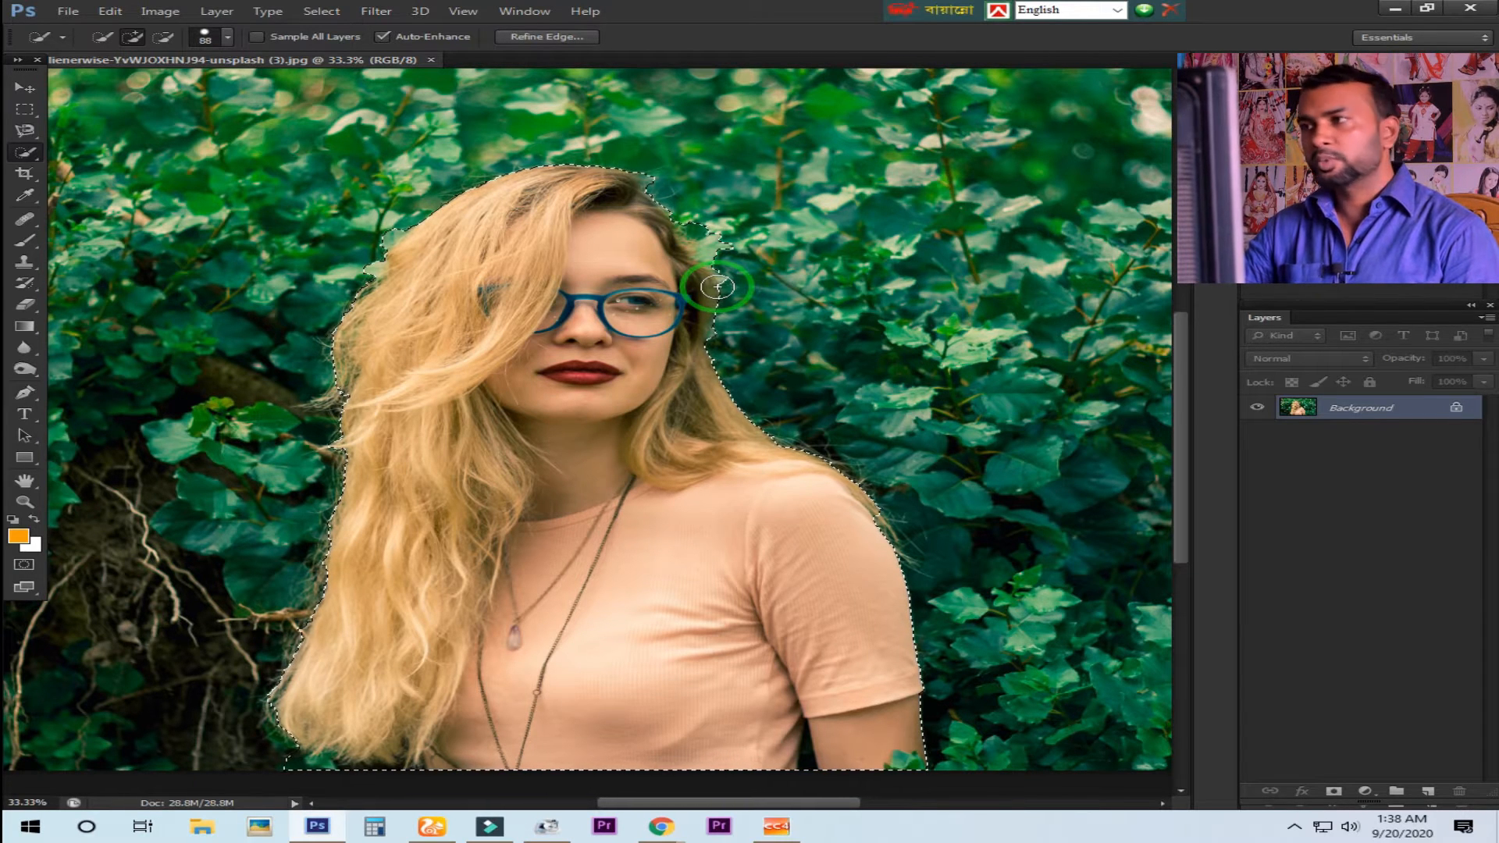
Step: Refine the quick selection beside the glasses, adding the missed hair at the temple and subtracting the spilled background
left_click(164, 38)
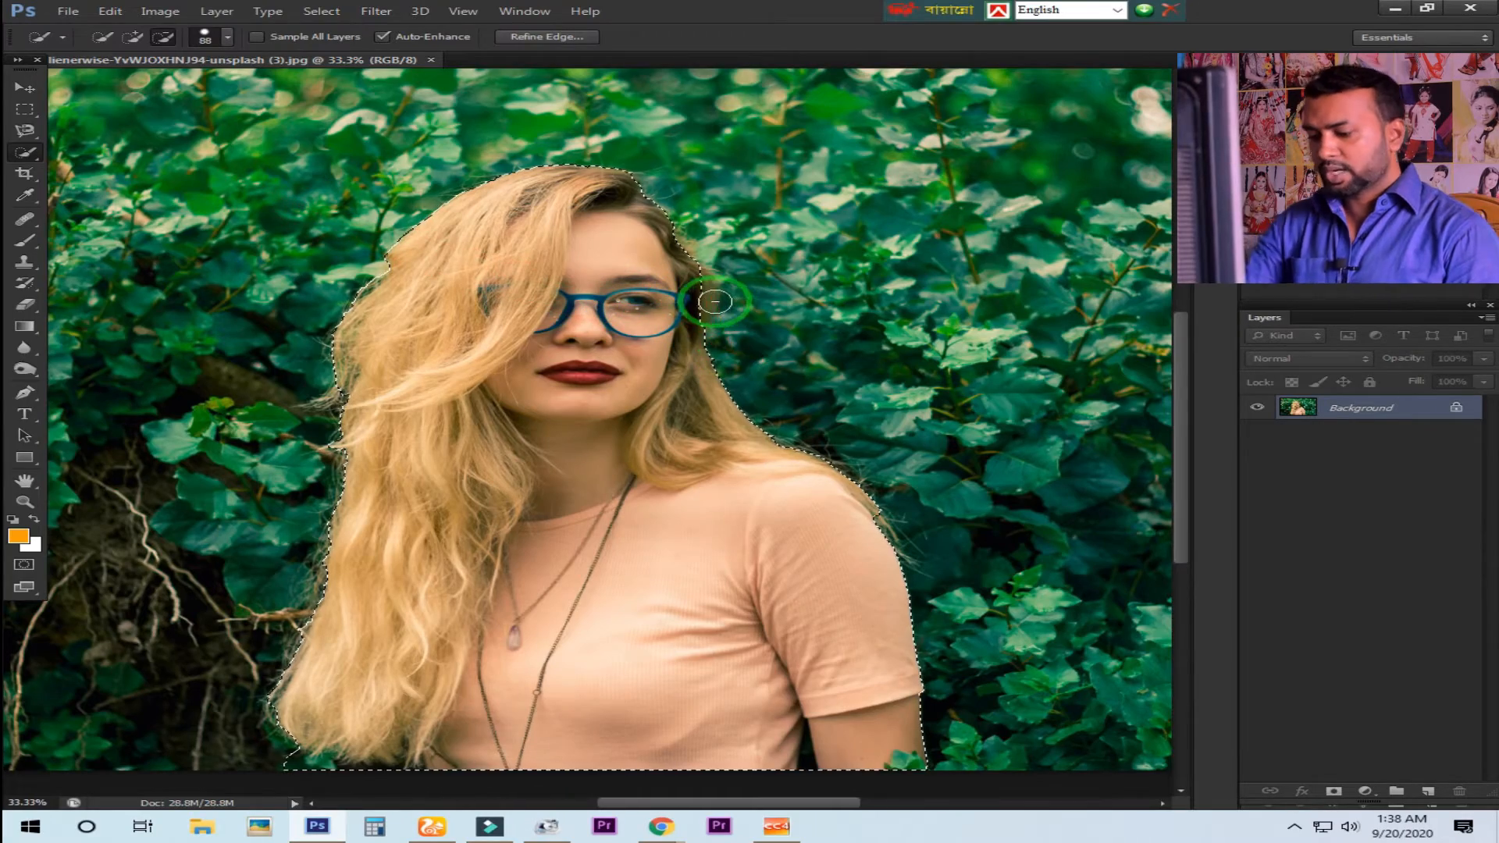
key("ctrl+plus")
key("ctrl+plus")
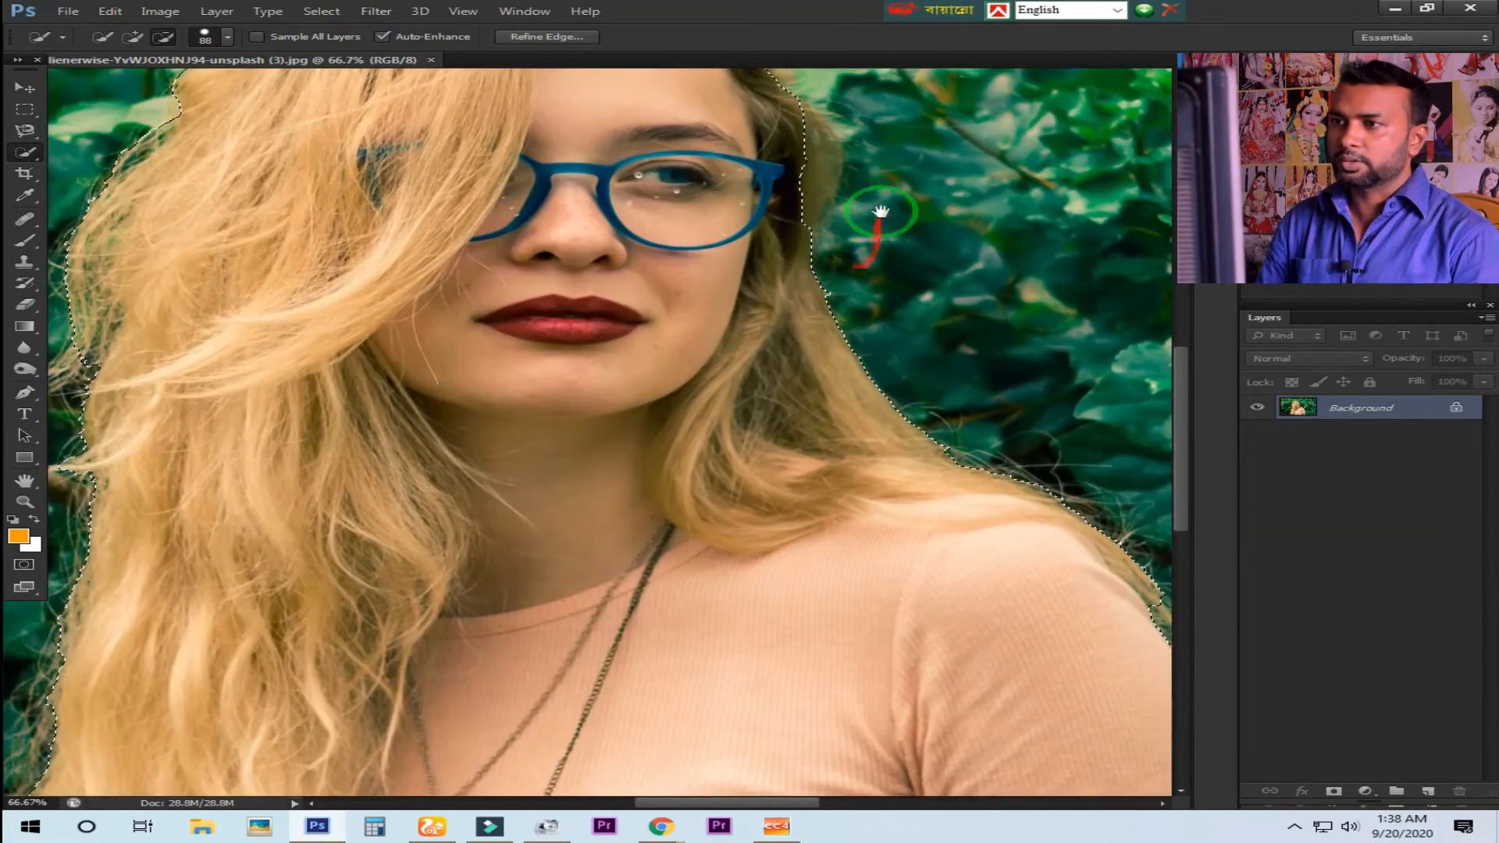
scroll(877, 228, "up", 2)
left_click(132, 37)
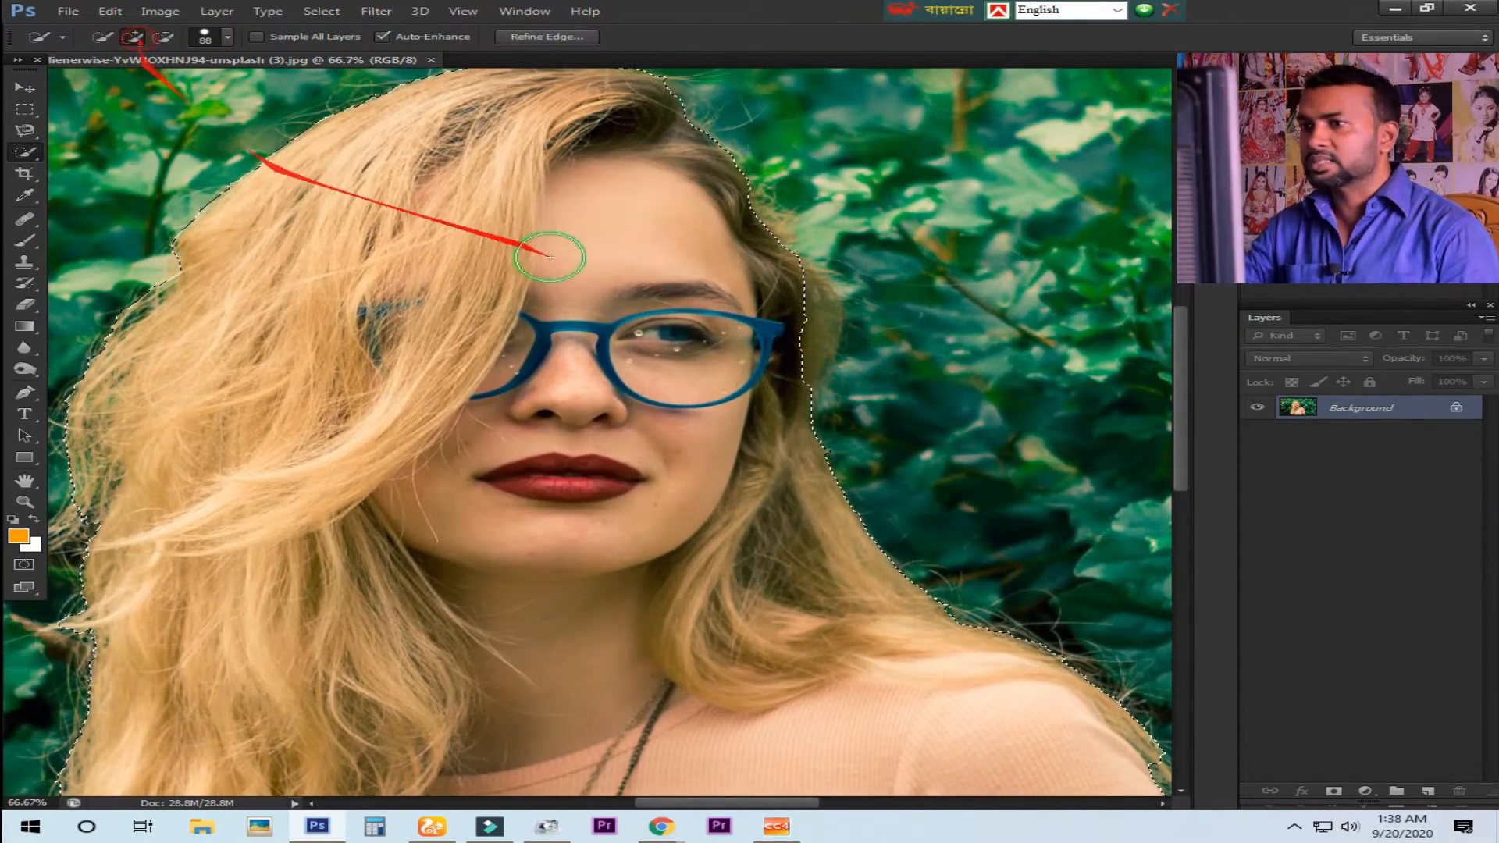
mouse_move(785, 327)
left_mouse_down()
mouse_move(799, 429)
mouse_move(790, 293)
mouse_move(749, 251)
left_mouse_up()
left_click(163, 36)
mouse_move(874, 279)
left_mouse_down()
mouse_move(864, 442)
mouse_move(861, 395)
mouse_move(858, 437)
left_mouse_up()
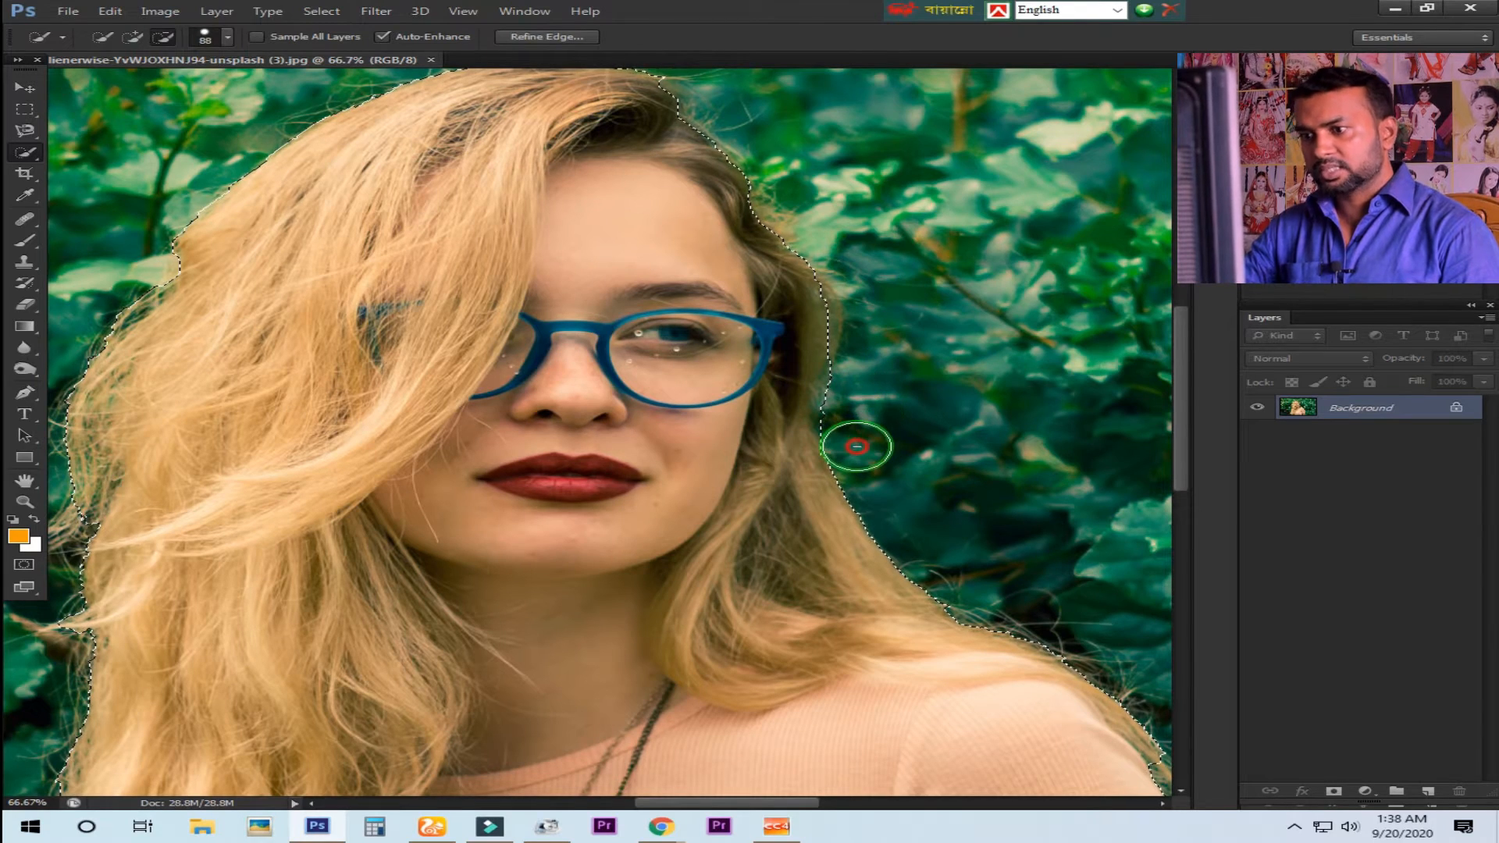
Step: Feather the selection around the woman with a radius of 2 pixels
key("ctrl+minus")
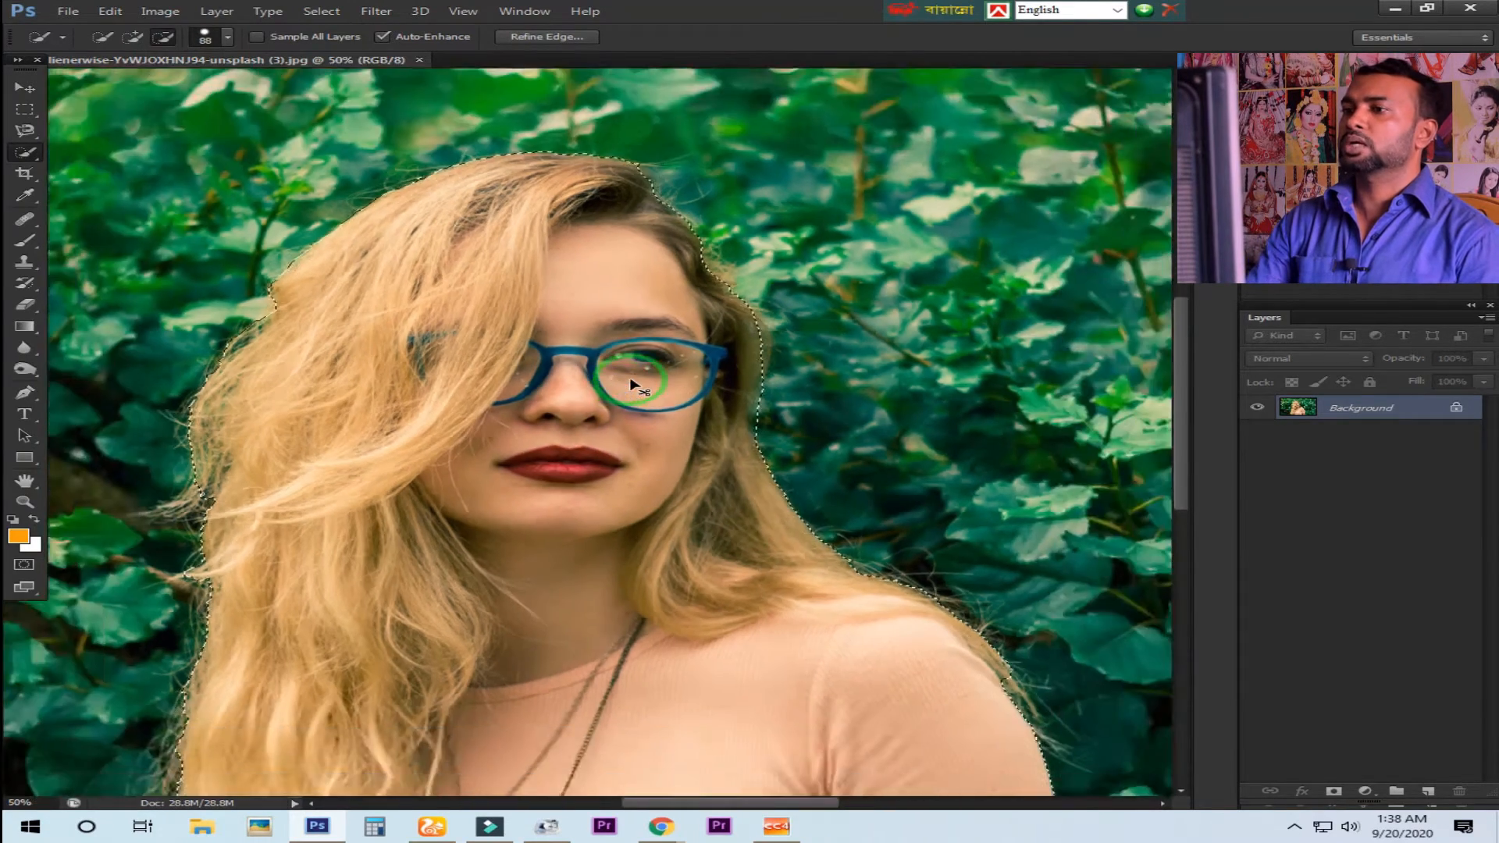
key("ctrl+minus")
left_click_drag(613, 412, 628, 306)
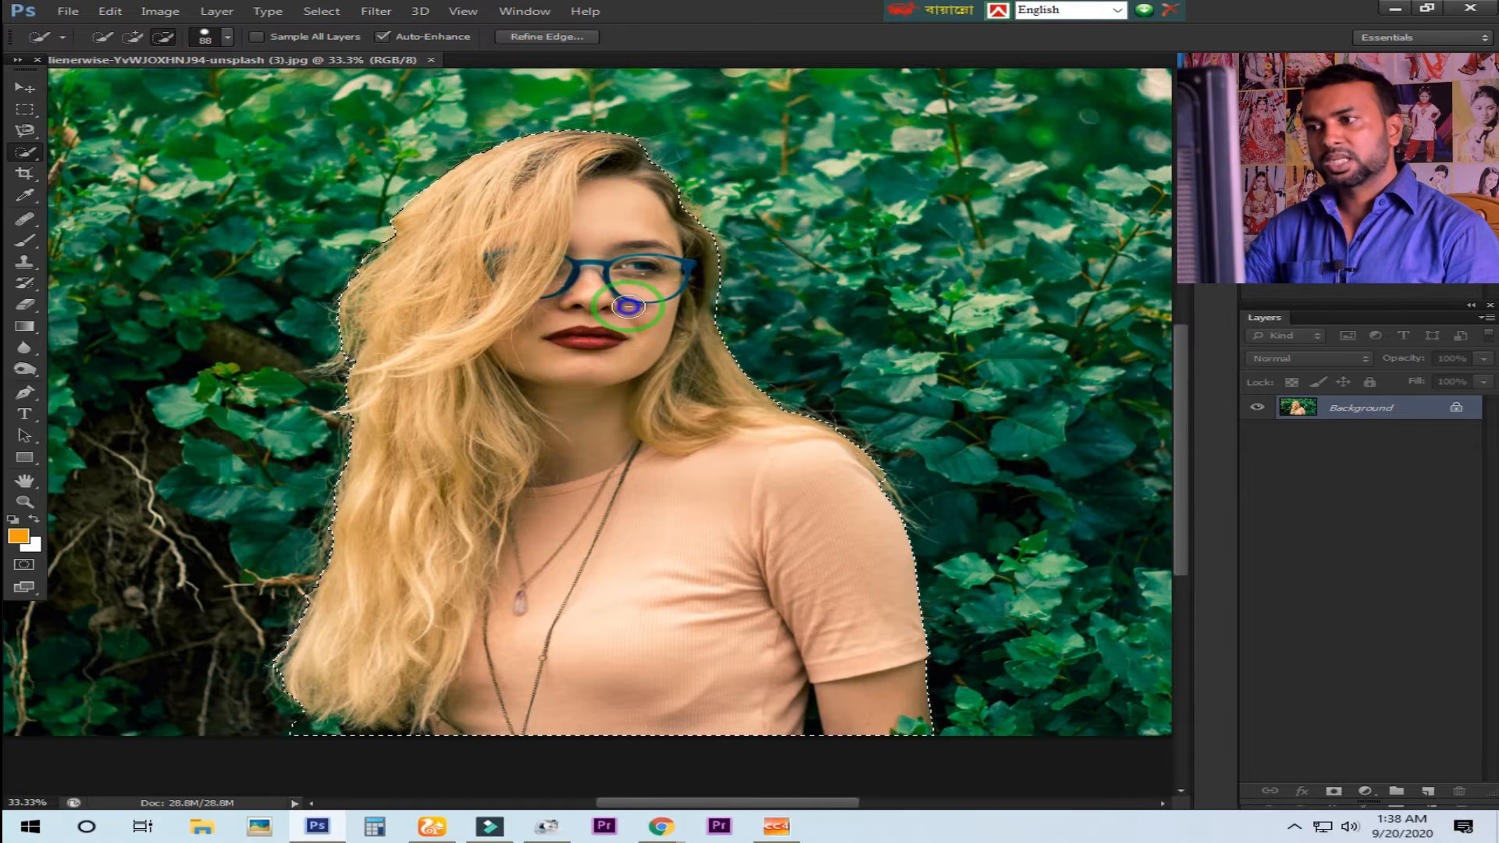
right_click(629, 308)
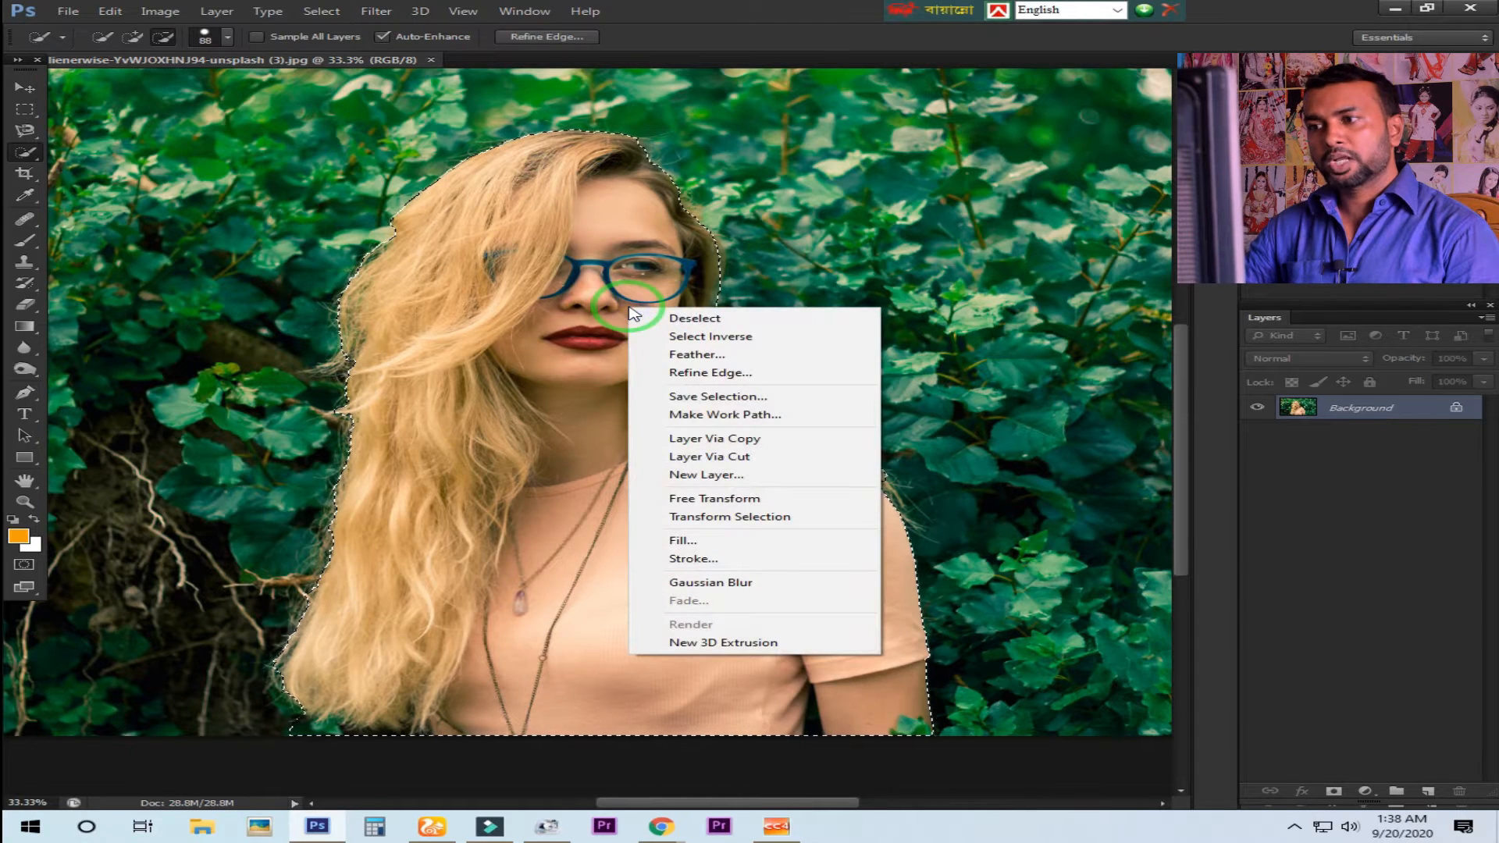
left_click(705, 356)
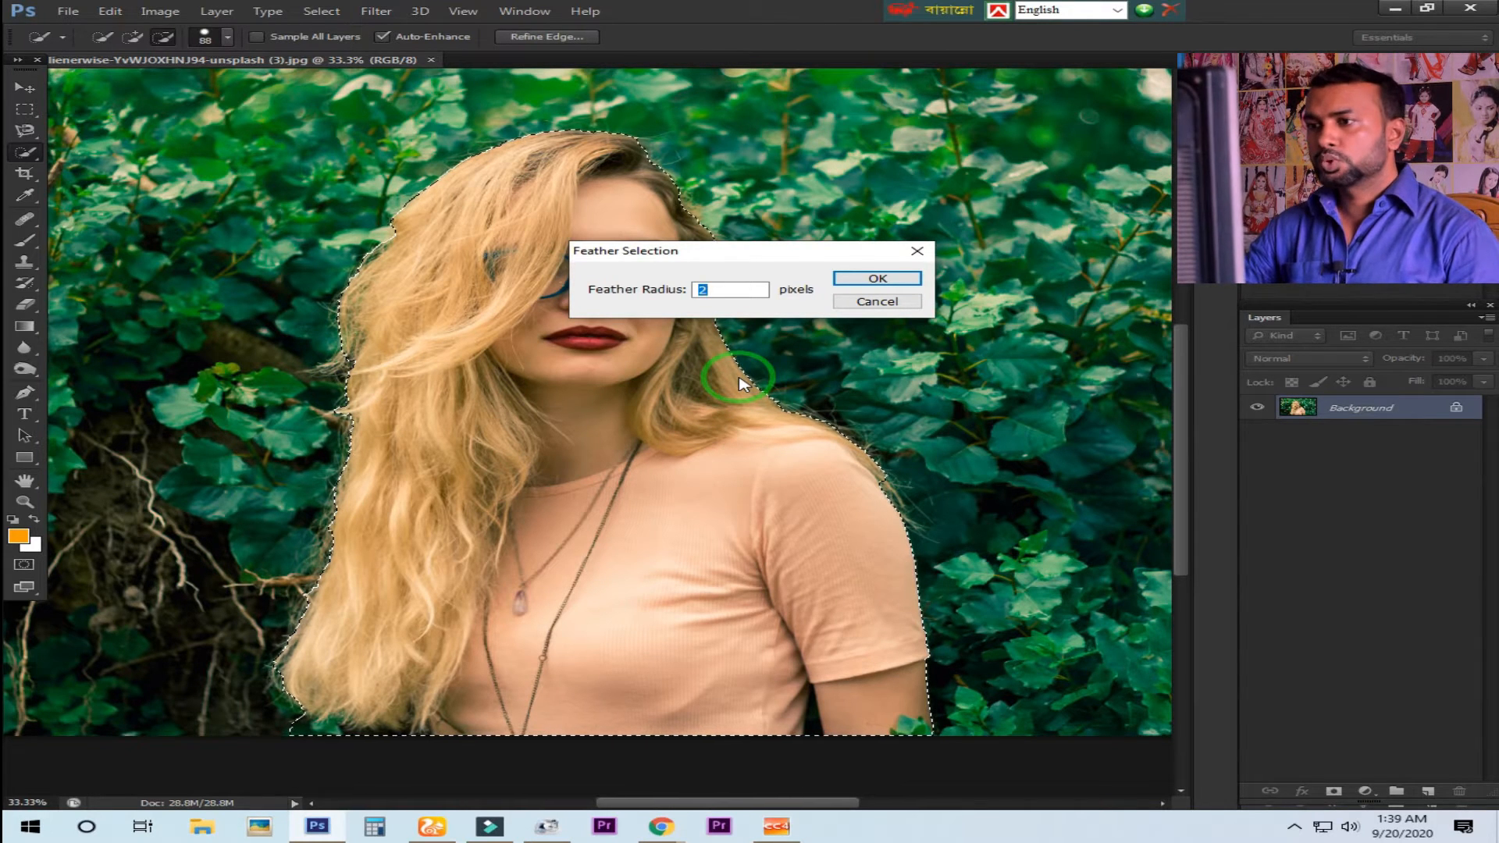
left_click(877, 278)
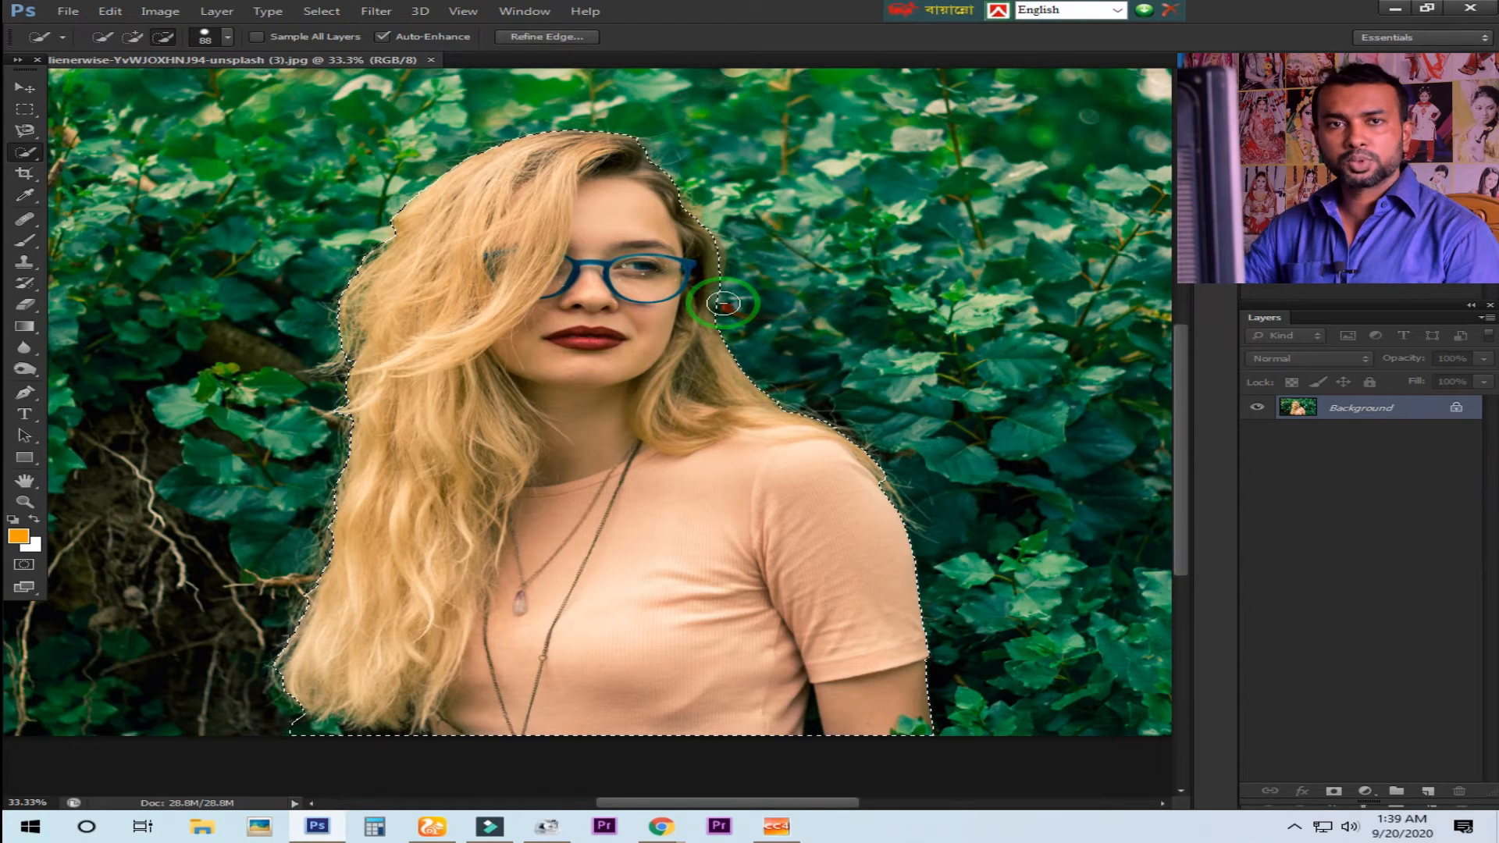
Step: Start Refine Edge on the selection and brush along the outline of the hair and shoulder to recover loose strands
right_click(625, 309)
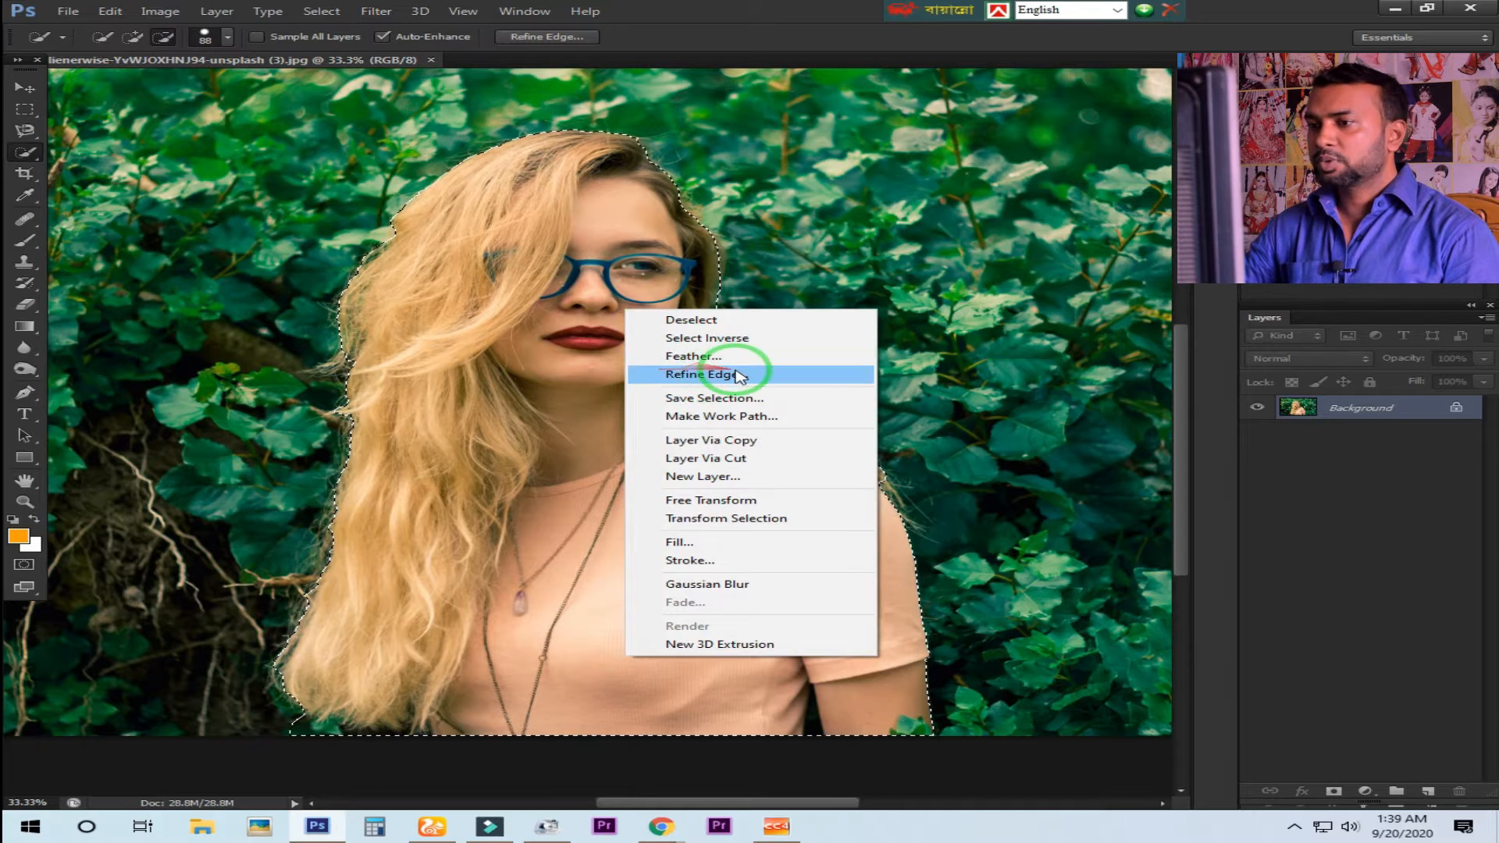
left_click(699, 375)
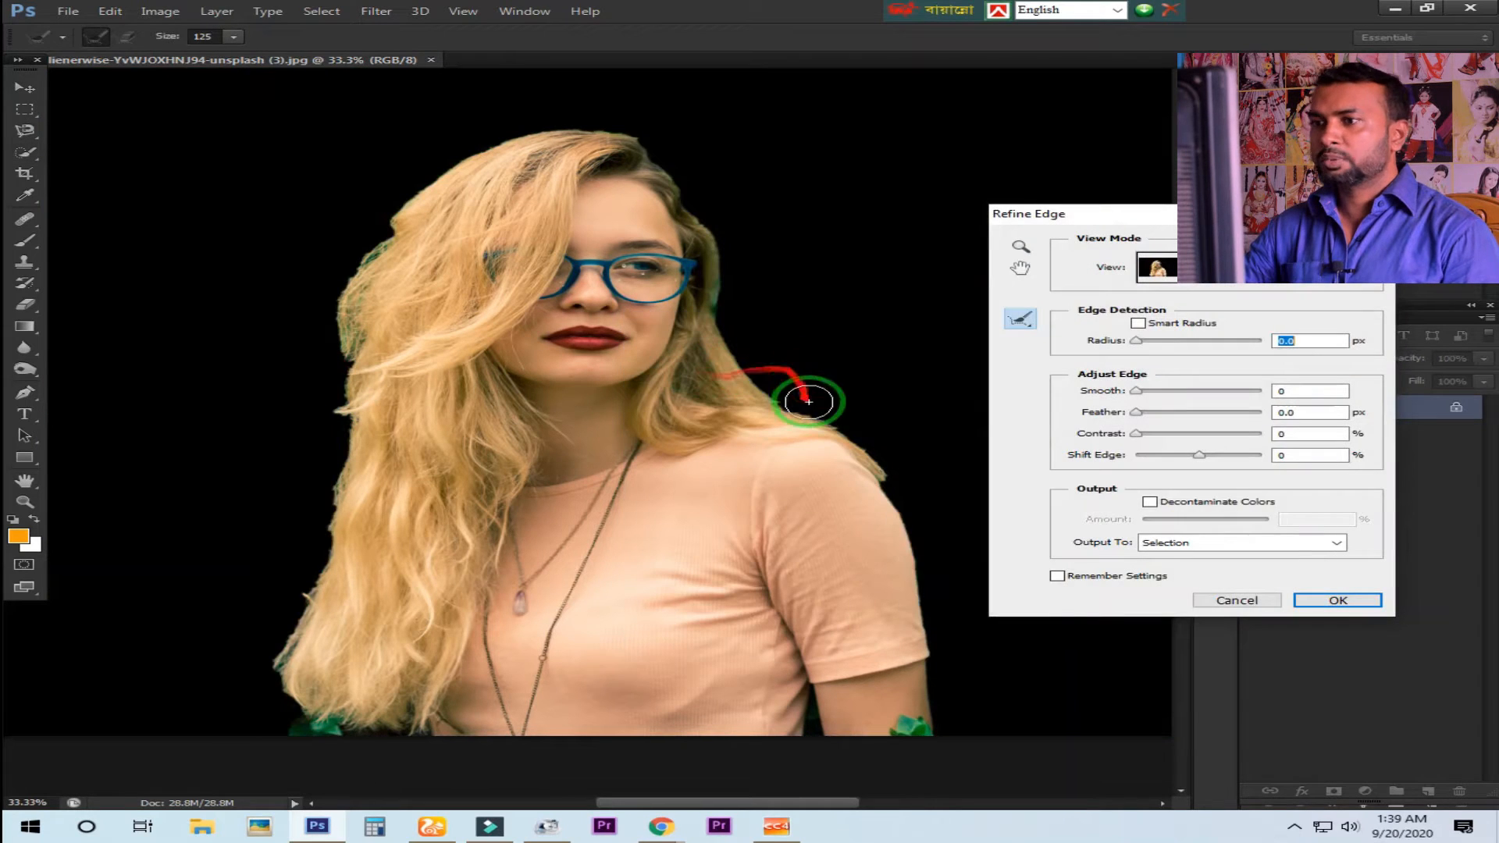
mouse_move(862, 370)
left_mouse_down()
mouse_move(893, 487)
mouse_move(750, 369)
mouse_move(722, 318)
mouse_move(702, 209)
mouse_move(666, 155)
mouse_move(633, 138)
mouse_move(484, 146)
mouse_move(395, 223)
mouse_move(360, 281)
mouse_move(326, 524)
mouse_move(322, 382)
mouse_move(322, 520)
mouse_move(272, 698)
mouse_move(313, 740)
mouse_move(645, 777)
mouse_move(953, 750)
mouse_move(950, 616)
mouse_move(915, 499)
mouse_move(754, 333)
mouse_move(642, 132)
mouse_move(724, 183)
left_mouse_up()
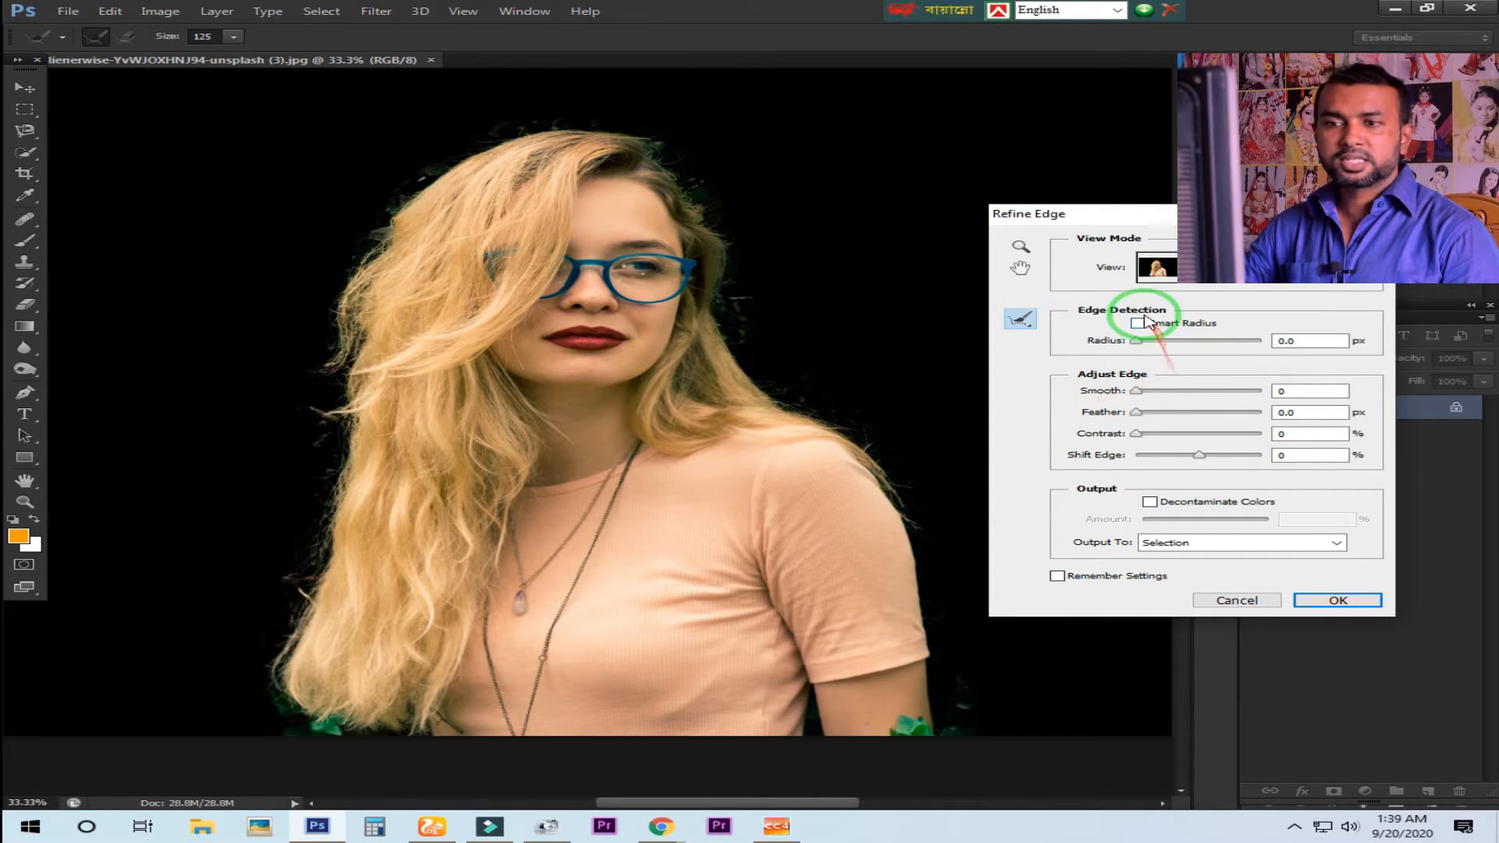
Step: Enable Smart Radius in Refine Edge with a radius of 4.0 px and set Smooth to 21
left_click(1140, 325)
left_click_drag(1137, 340, 1162, 341)
left_click_drag(1137, 391, 1168, 407)
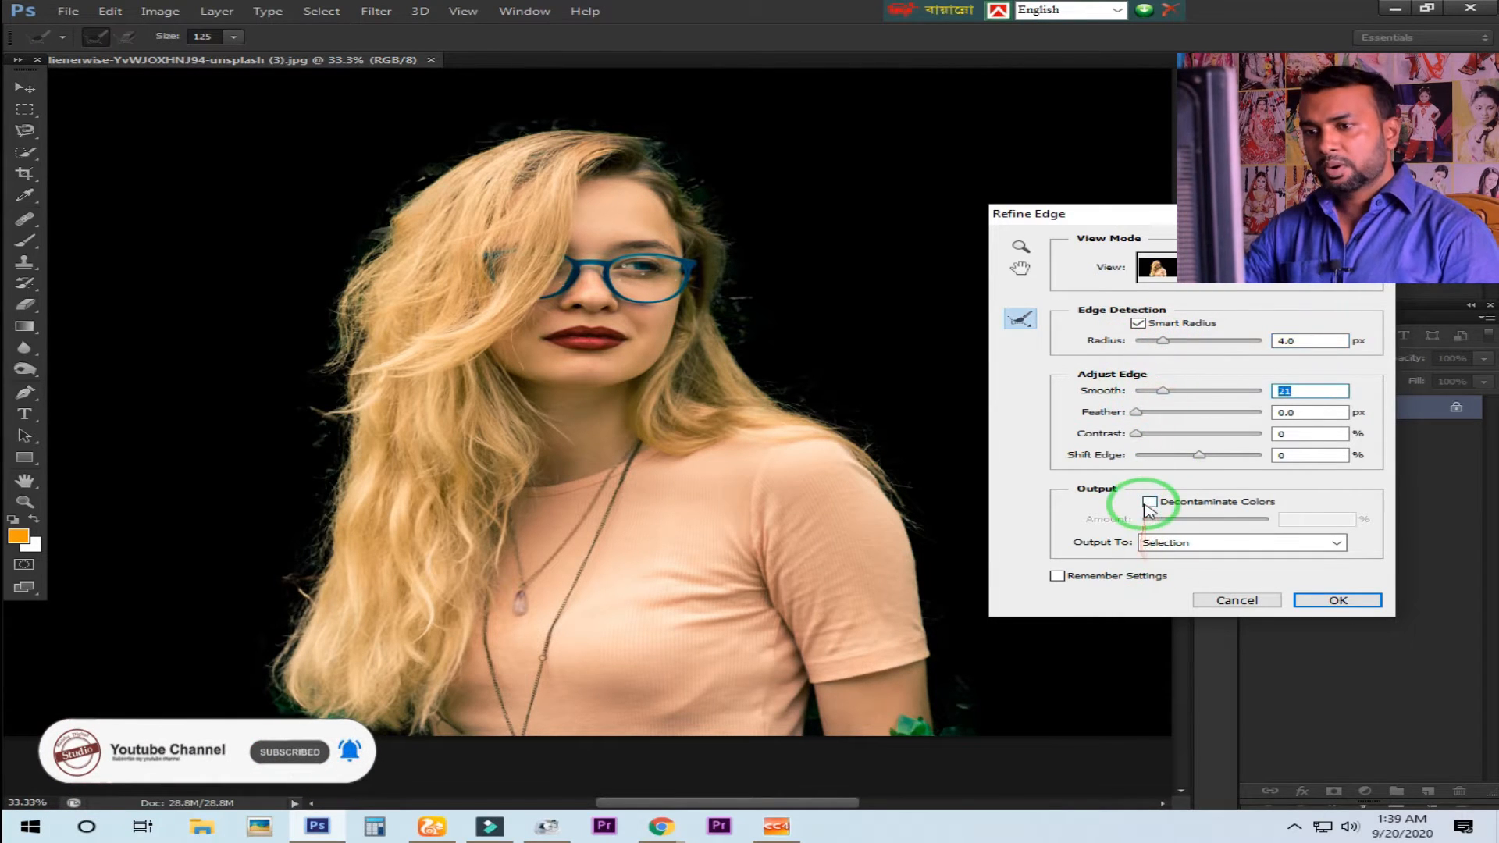
Step: Enable Decontaminate Colors at 91% and output the refined cut-out to a new layer
left_click(1150, 503)
left_click_drag(1219, 519, 1255, 522)
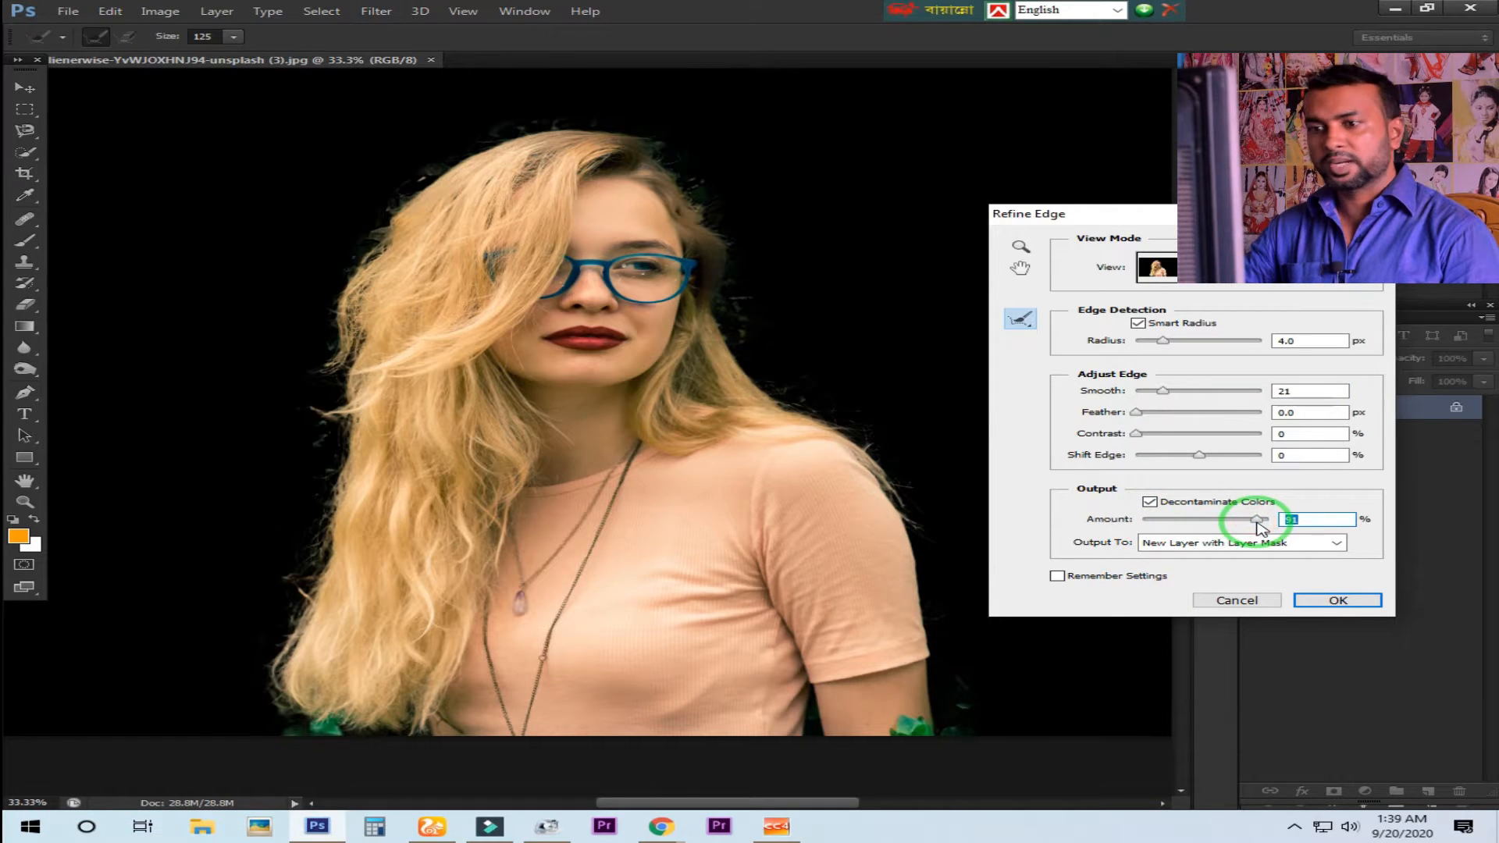
left_click(1271, 544)
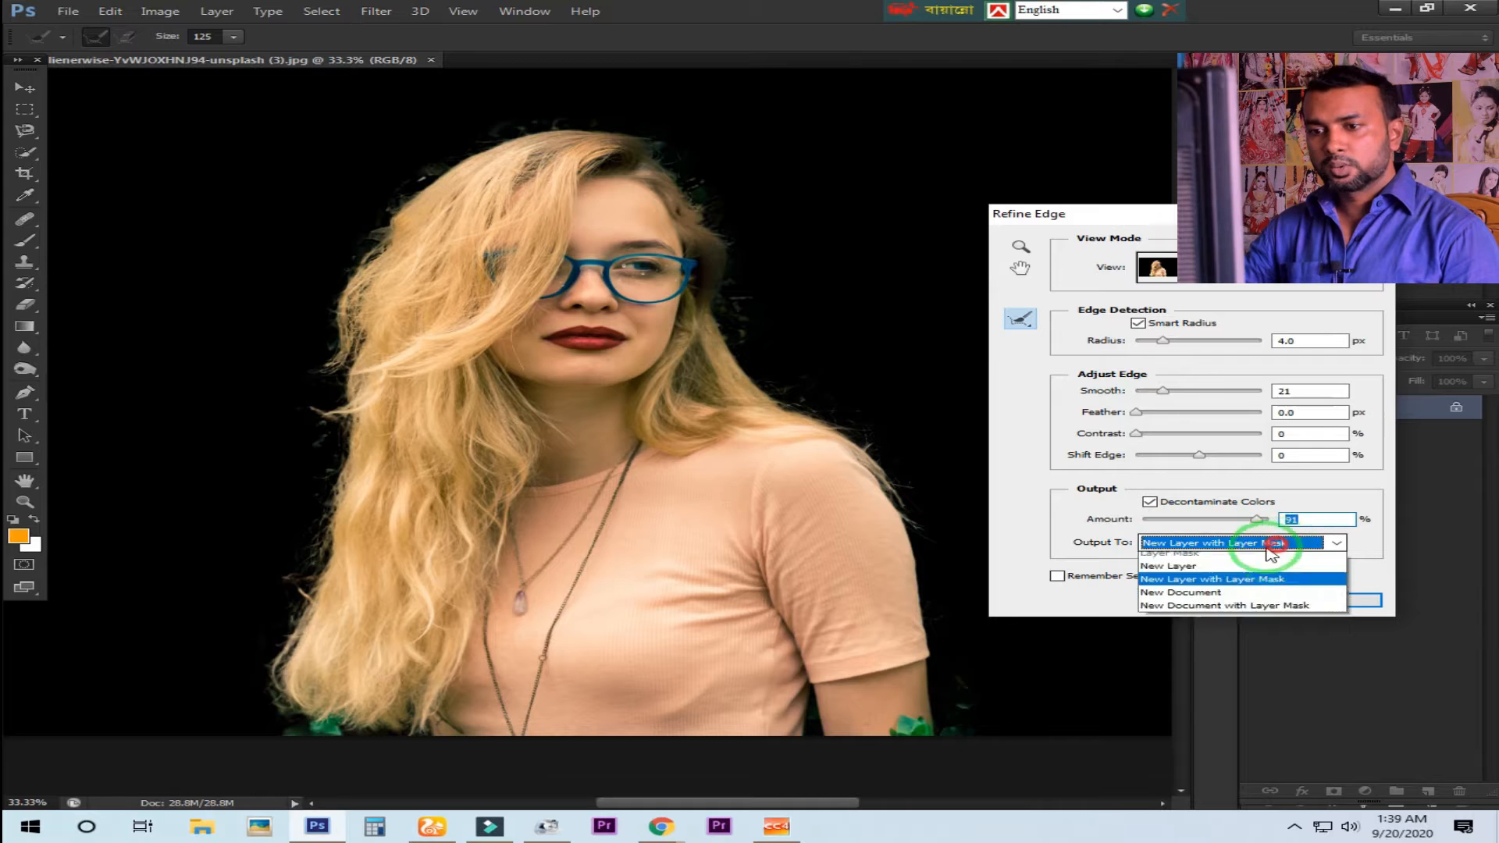
left_click(1167, 566)
left_click(1338, 601)
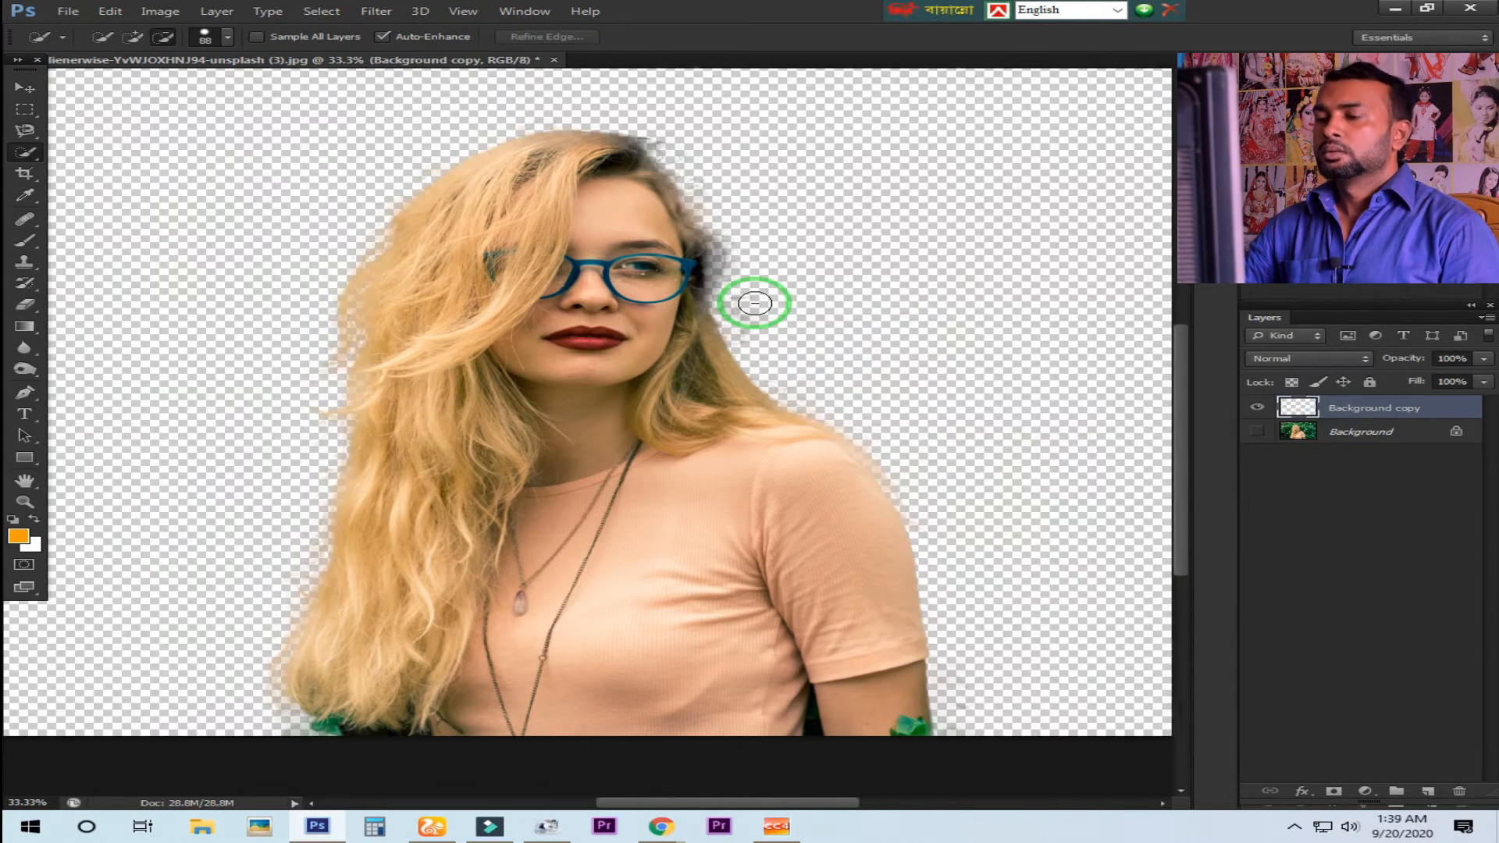
Step: Inspect the woman's cut-out by hiding and showing the Background copy layer
key("z")
left_click(646, 325, "alt")
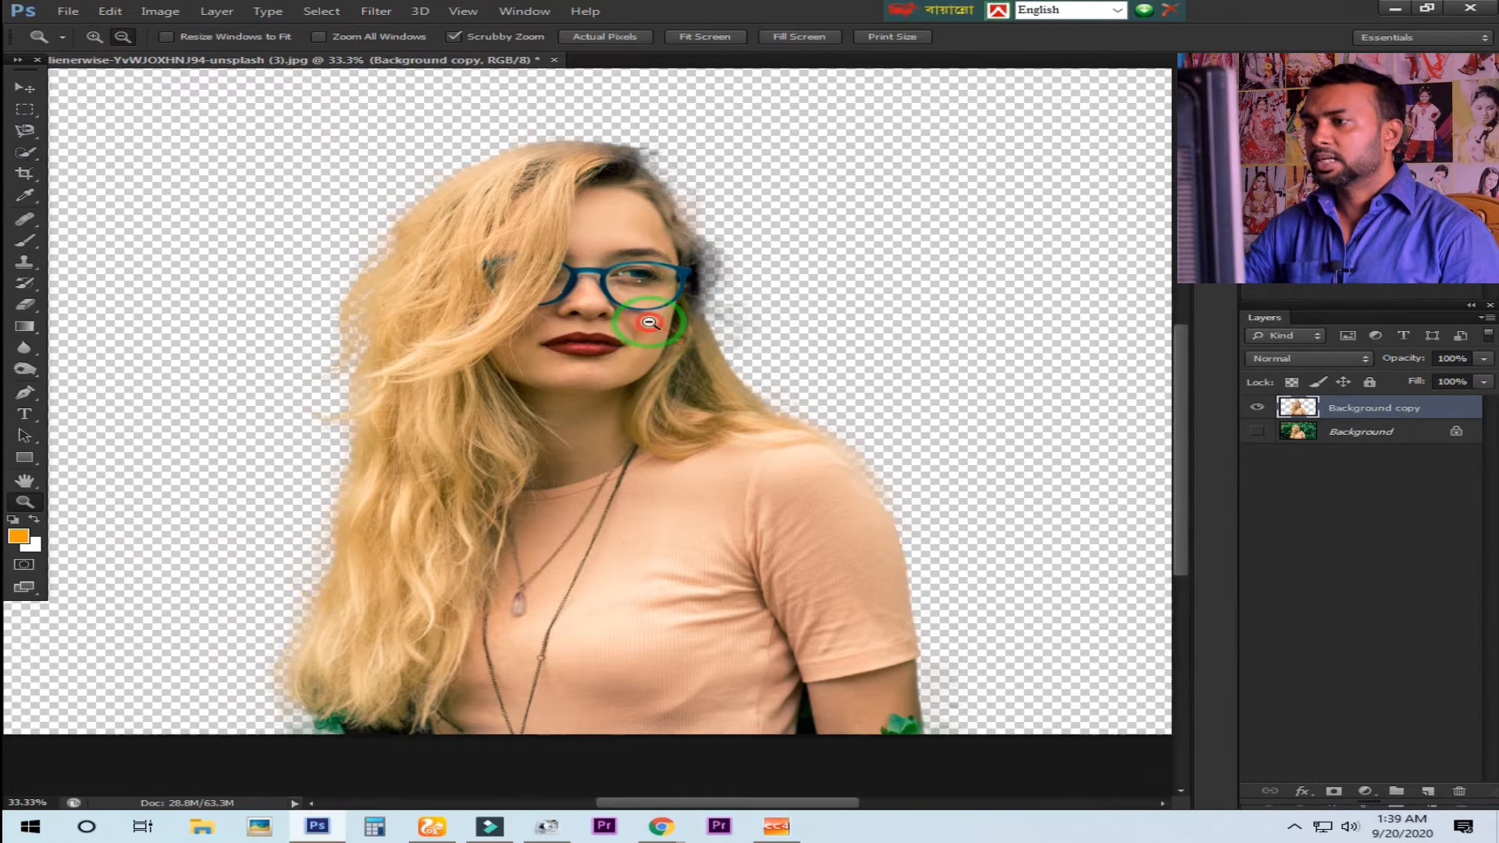
left_click(644, 328, "alt")
left_click(645, 328)
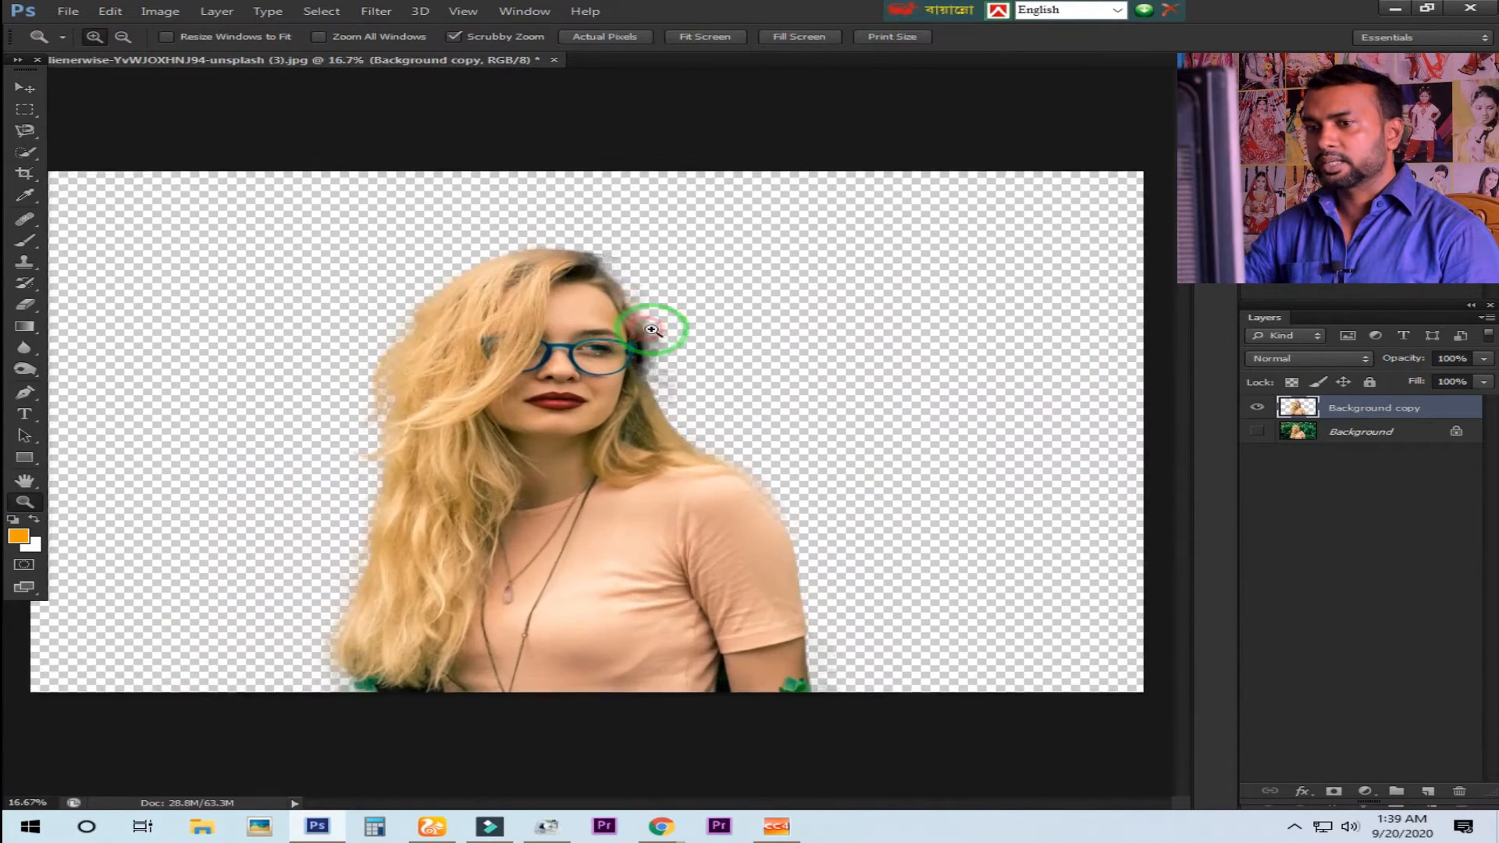
left_click(1256, 406)
left_click(1256, 406)
left_click(1256, 406)
left_click(1256, 407)
left_click(1256, 406)
left_click(1257, 406)
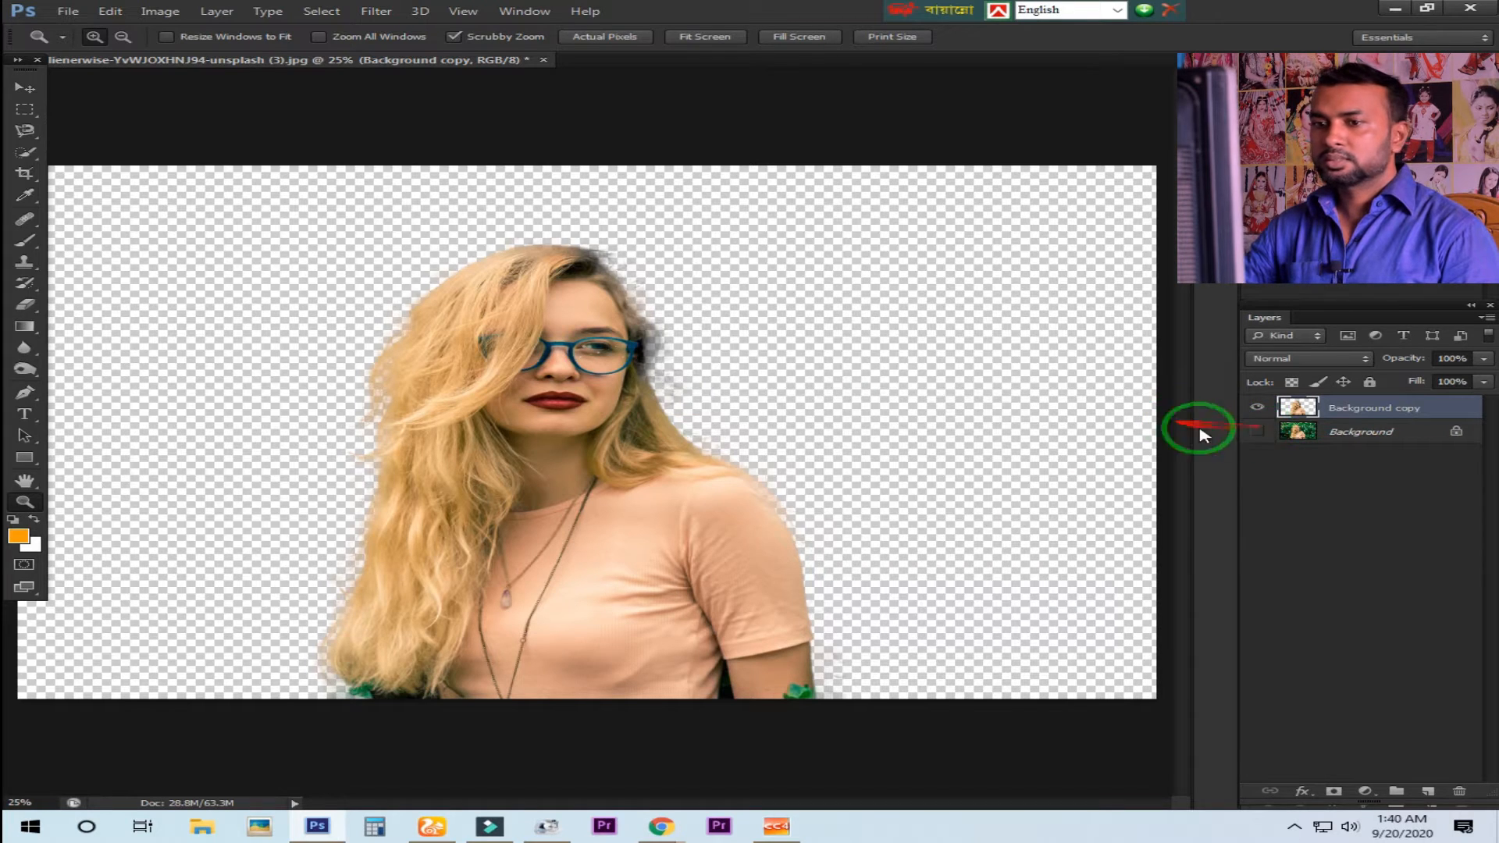
Step: Show the original Background layer and apply a Gaussian Blur with a radius of 29.1 pixels to it
left_click(1350, 437)
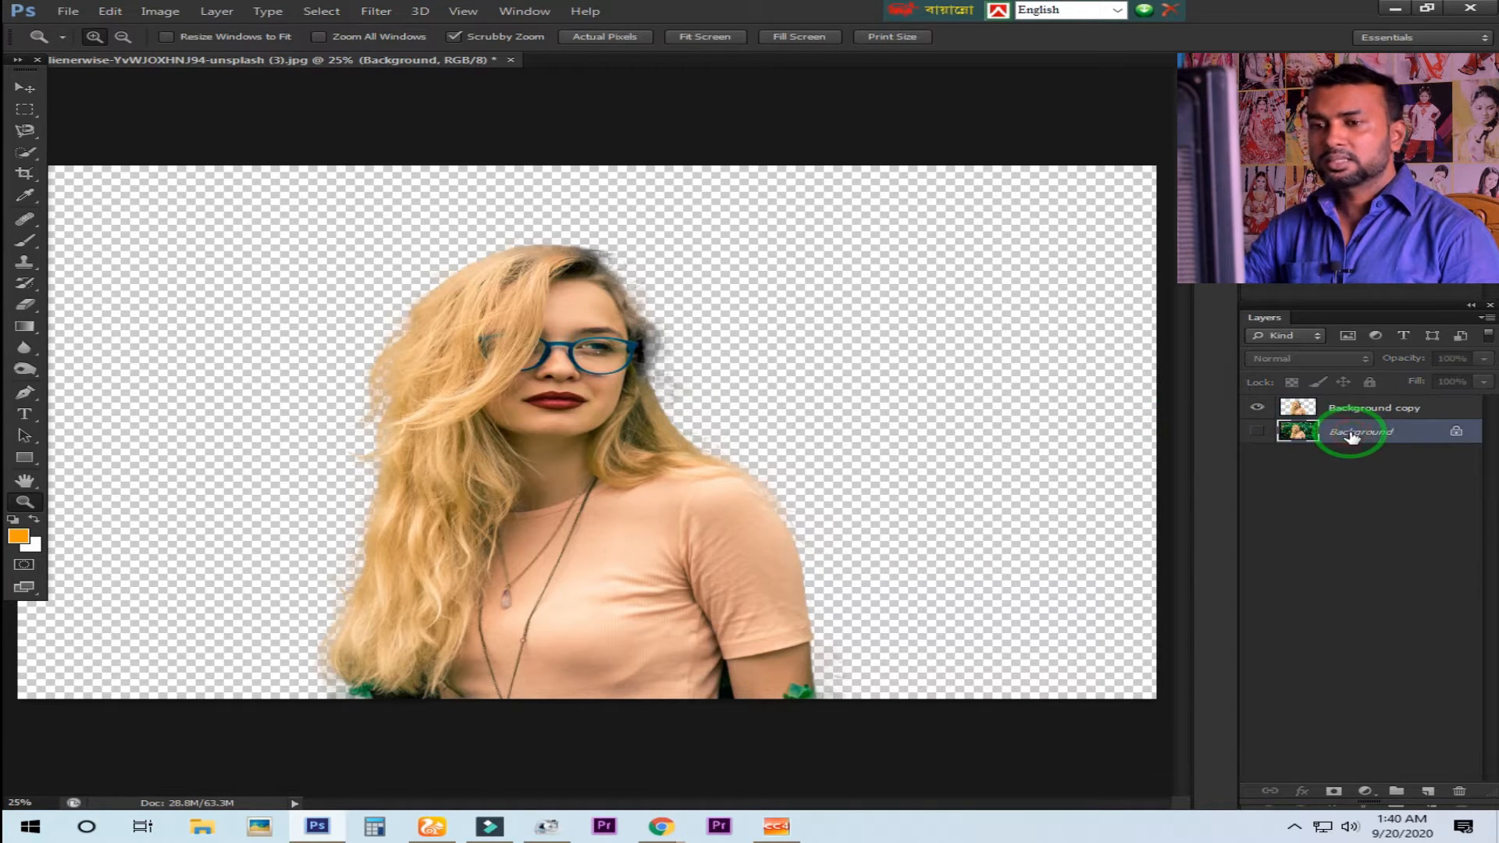
left_click(1257, 431)
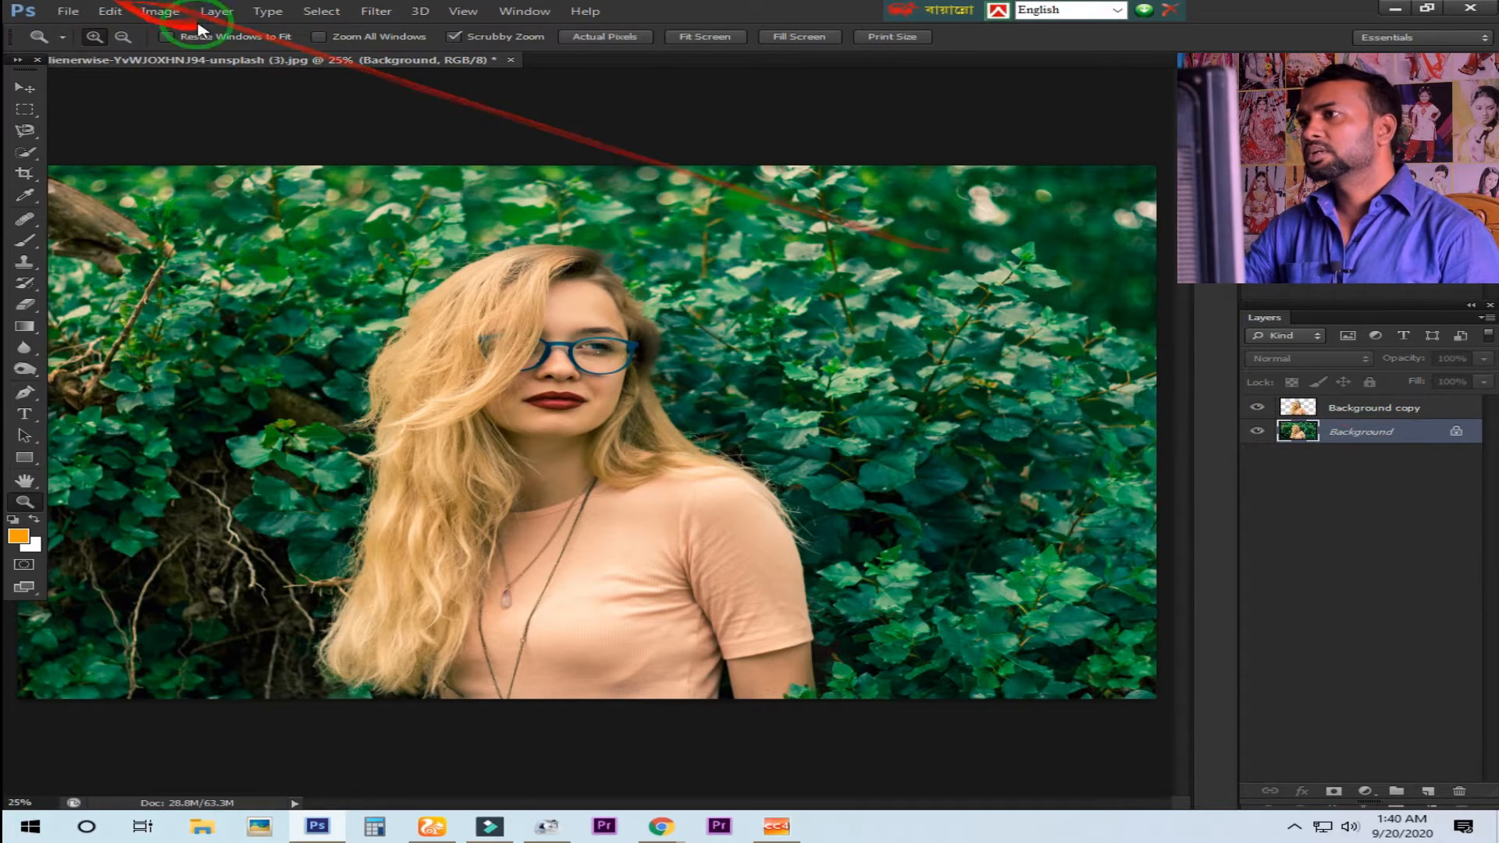
left_click(381, 14)
mouse_move(406, 180)
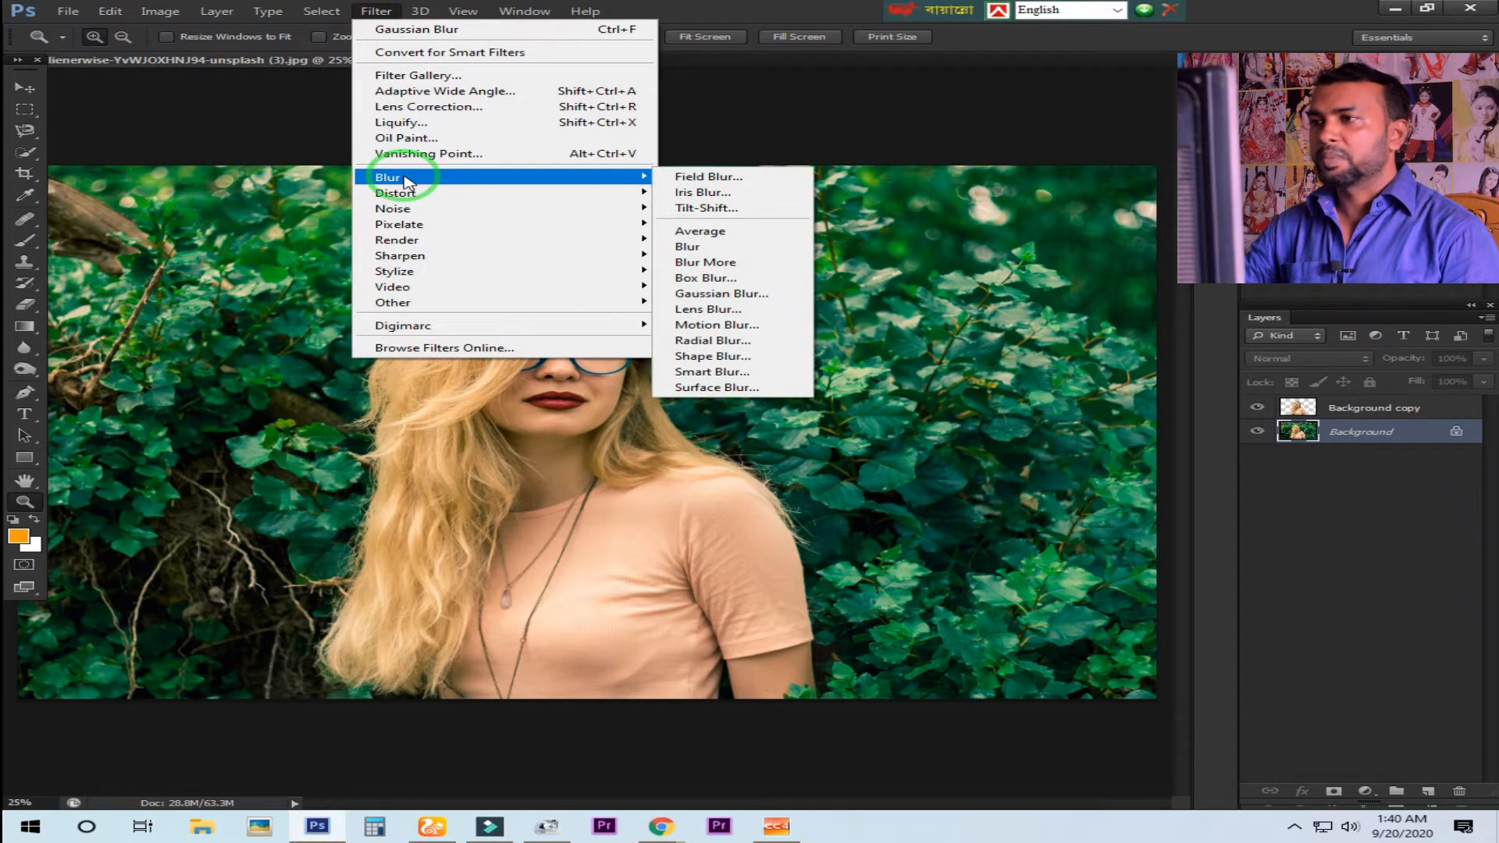
left_click(726, 297)
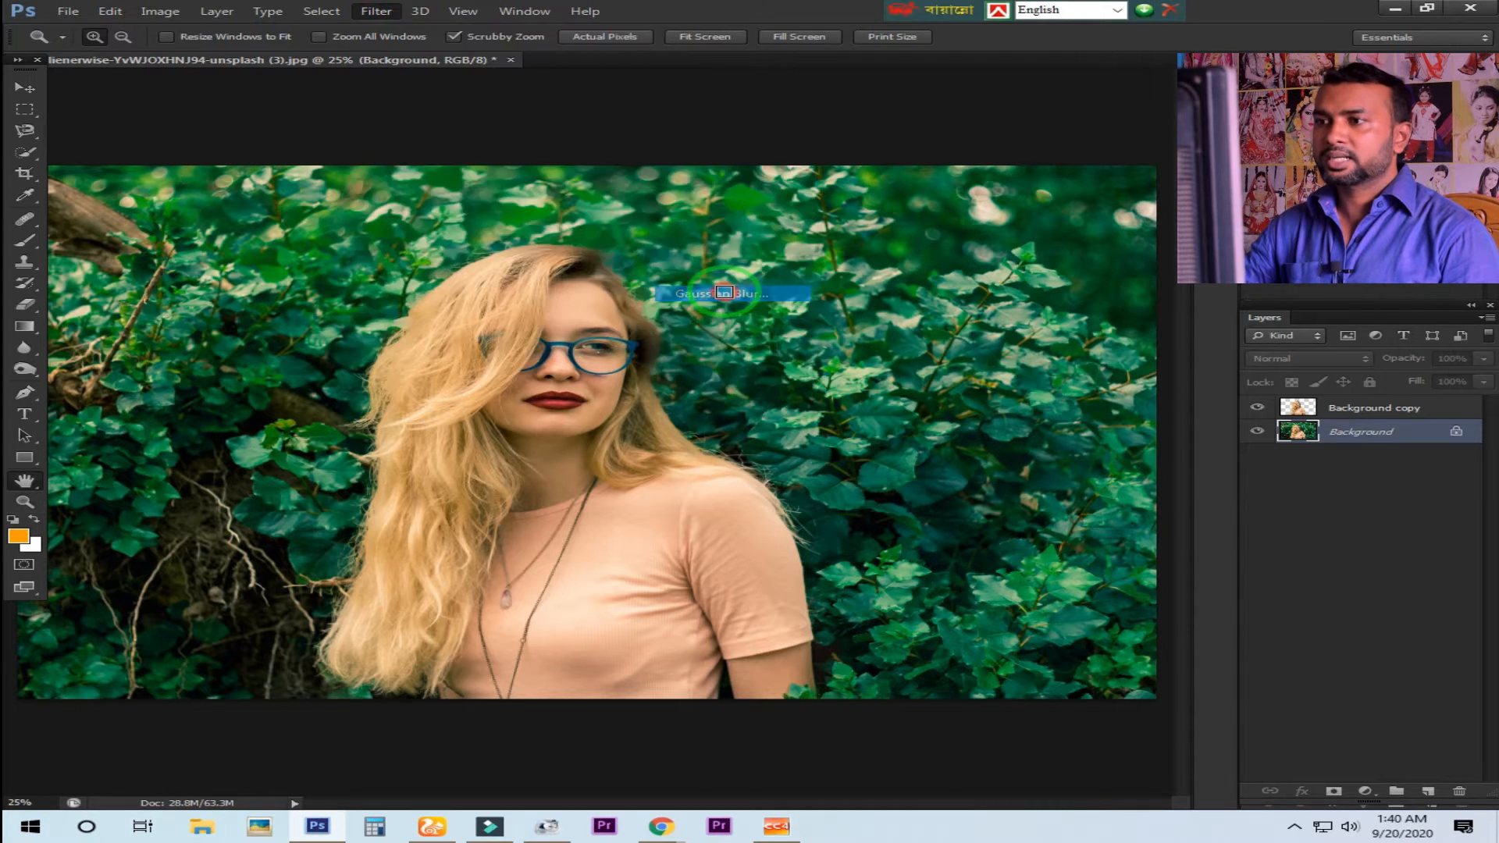
mouse_move(1134, 515)
left_mouse_down()
mouse_move(1030, 508)
mouse_move(1249, 517)
mouse_move(1097, 516)
mouse_move(1134, 520)
left_mouse_up()
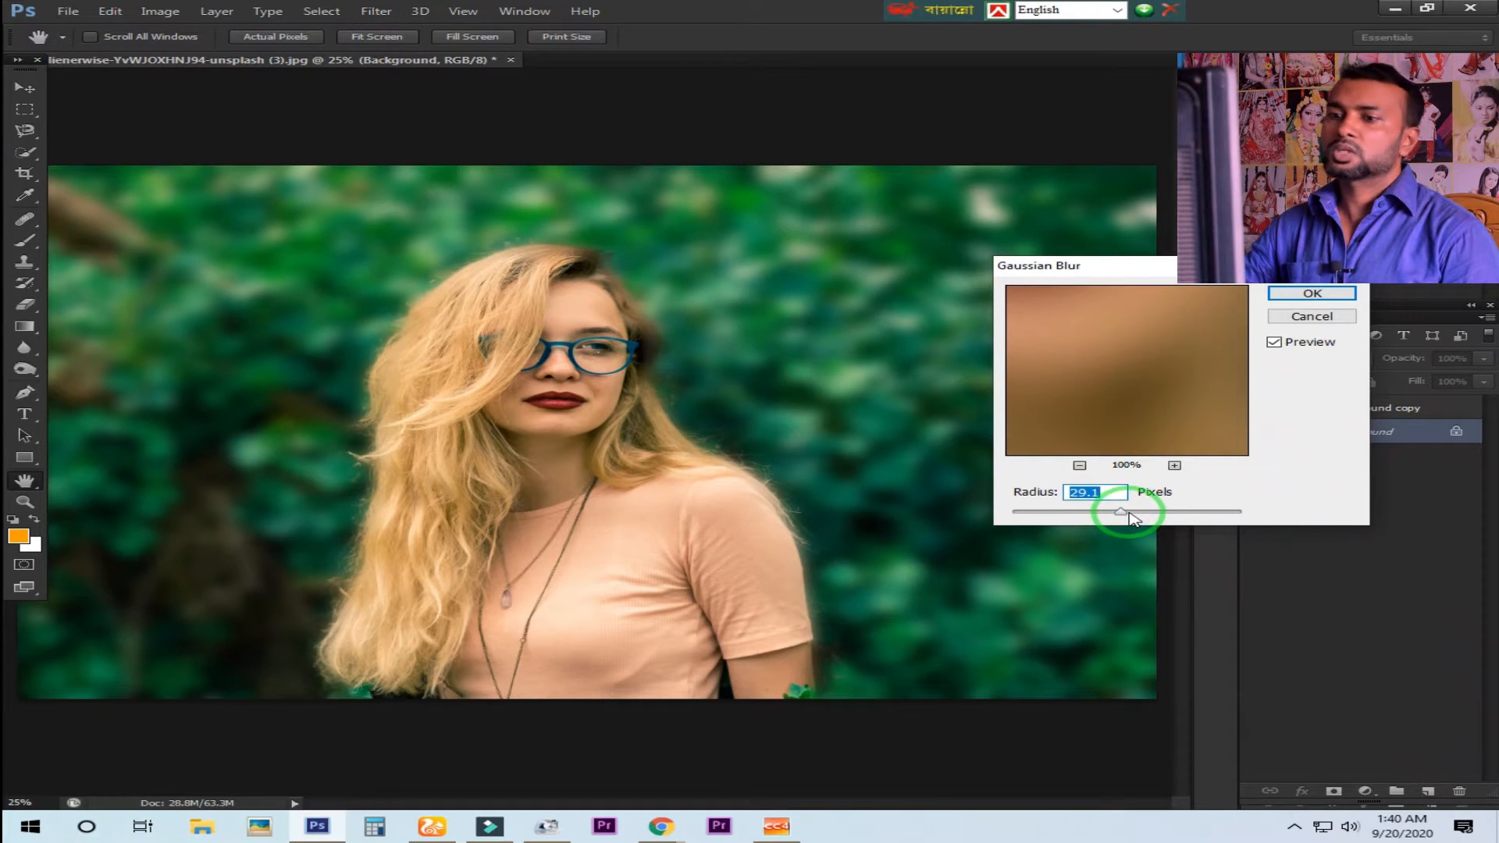
left_click(1312, 294)
key("z")
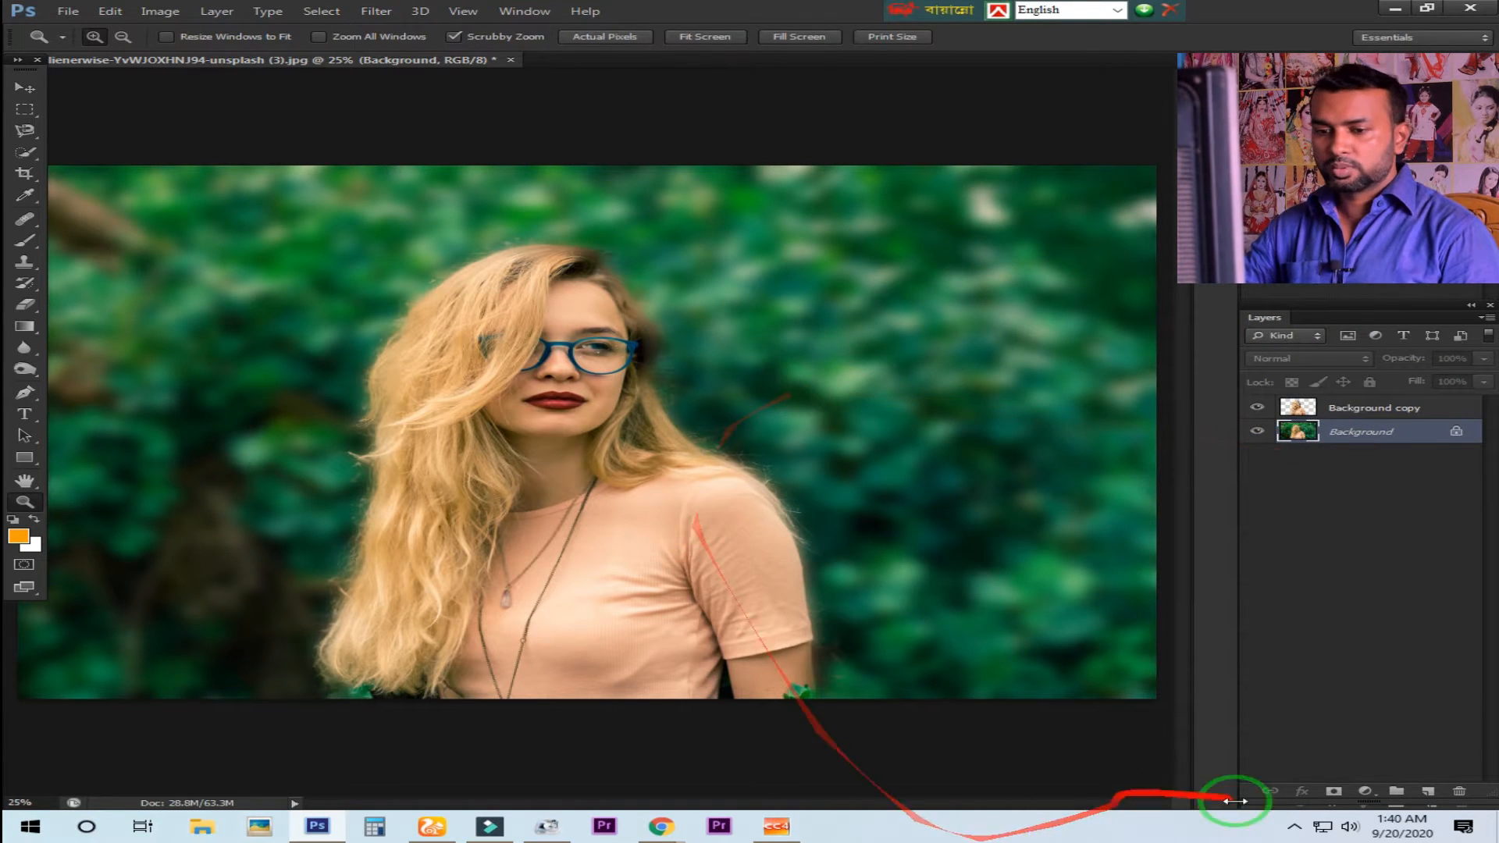
Step: Add a Brightness/Contrast adjustment layer above the blurred background with brightness 57 and contrast 26
left_click(1365, 792)
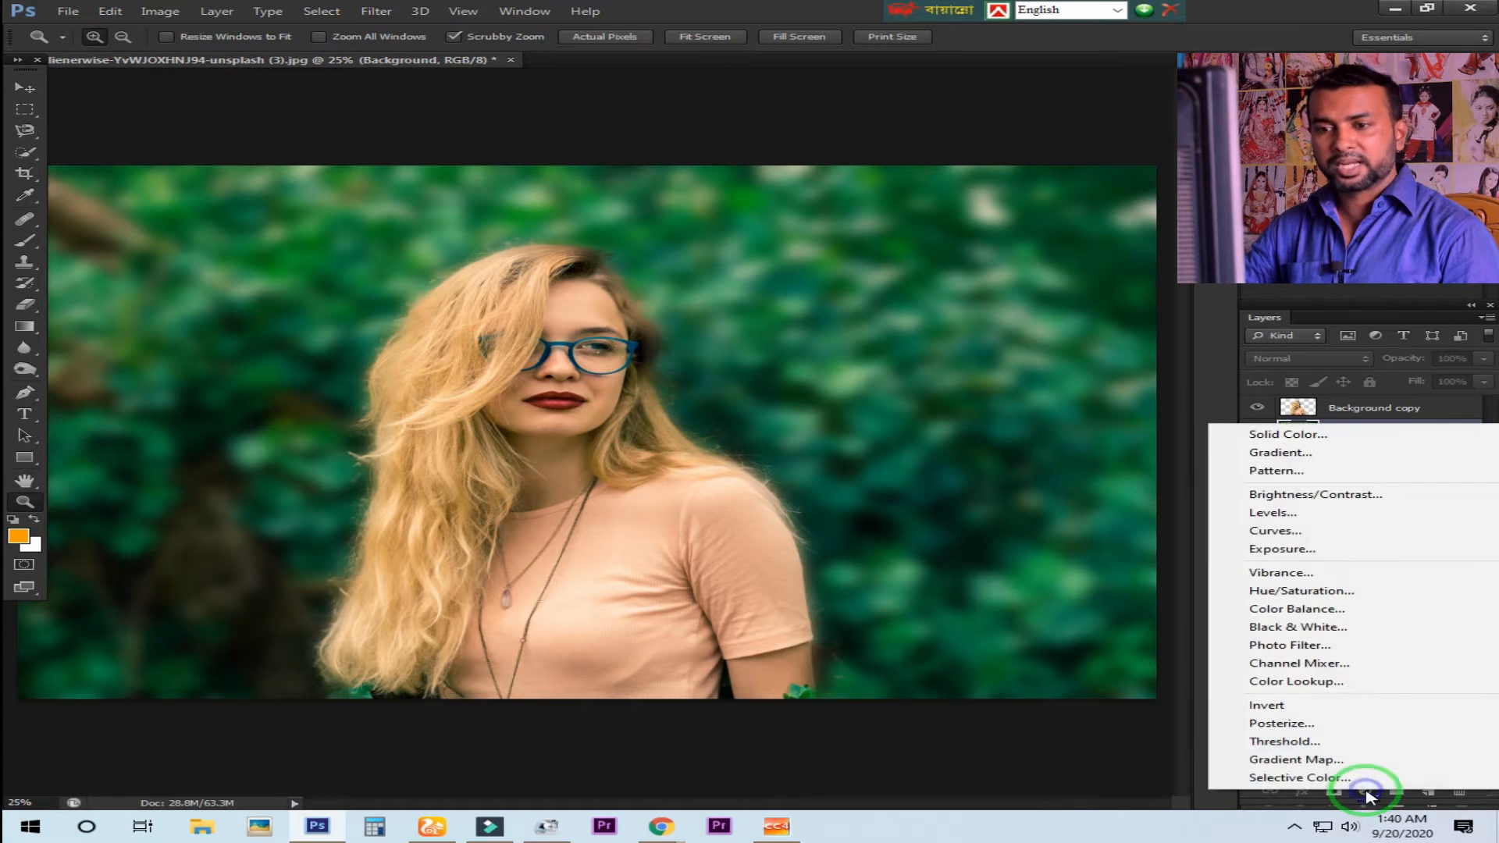
left_click(1343, 500)
left_click_drag(789, 378, 1154, 360)
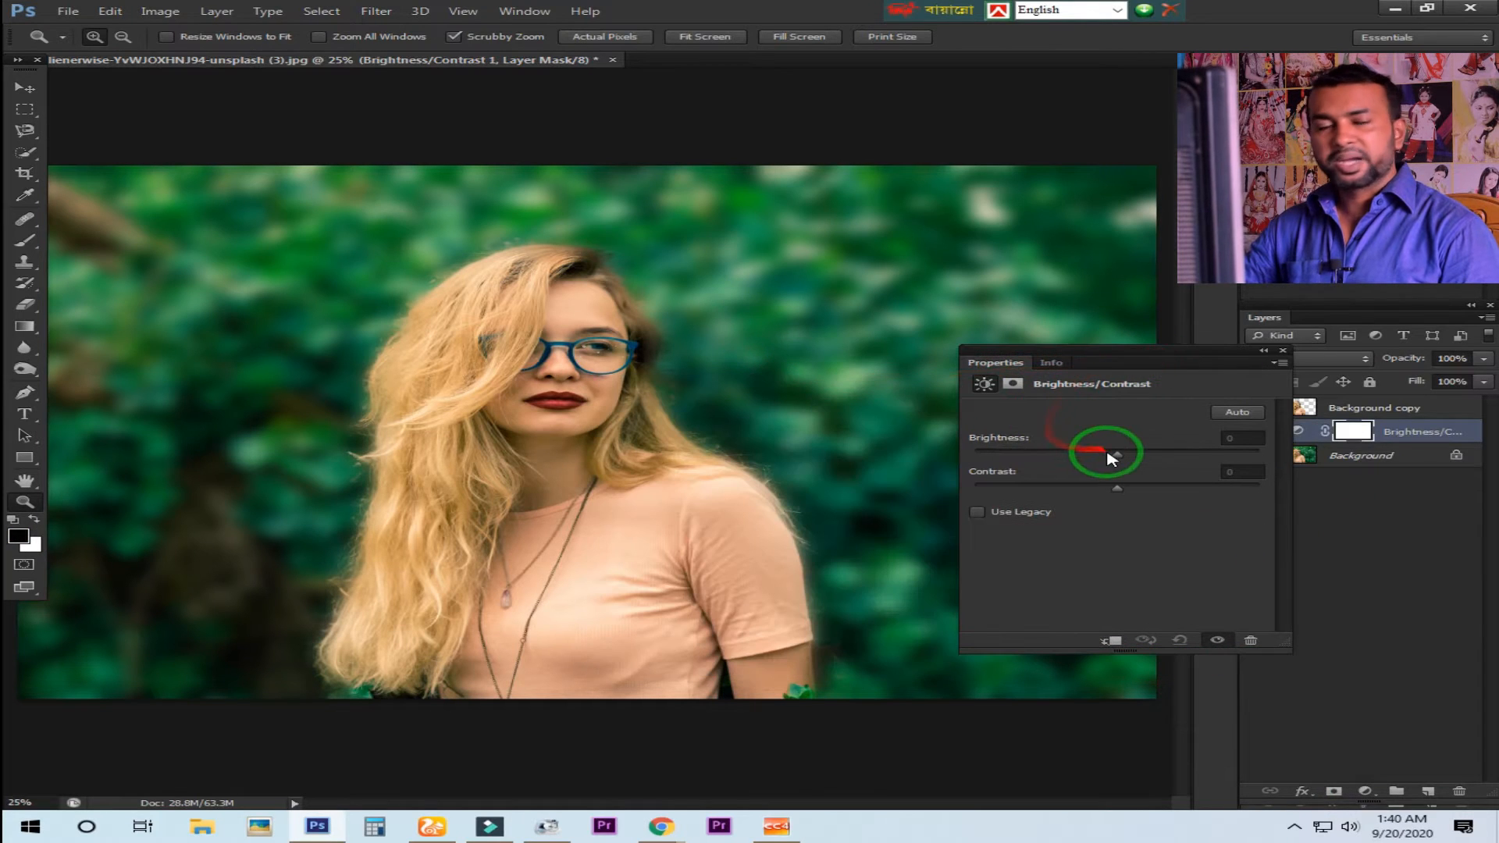
left_click_drag(1118, 457, 1171, 457)
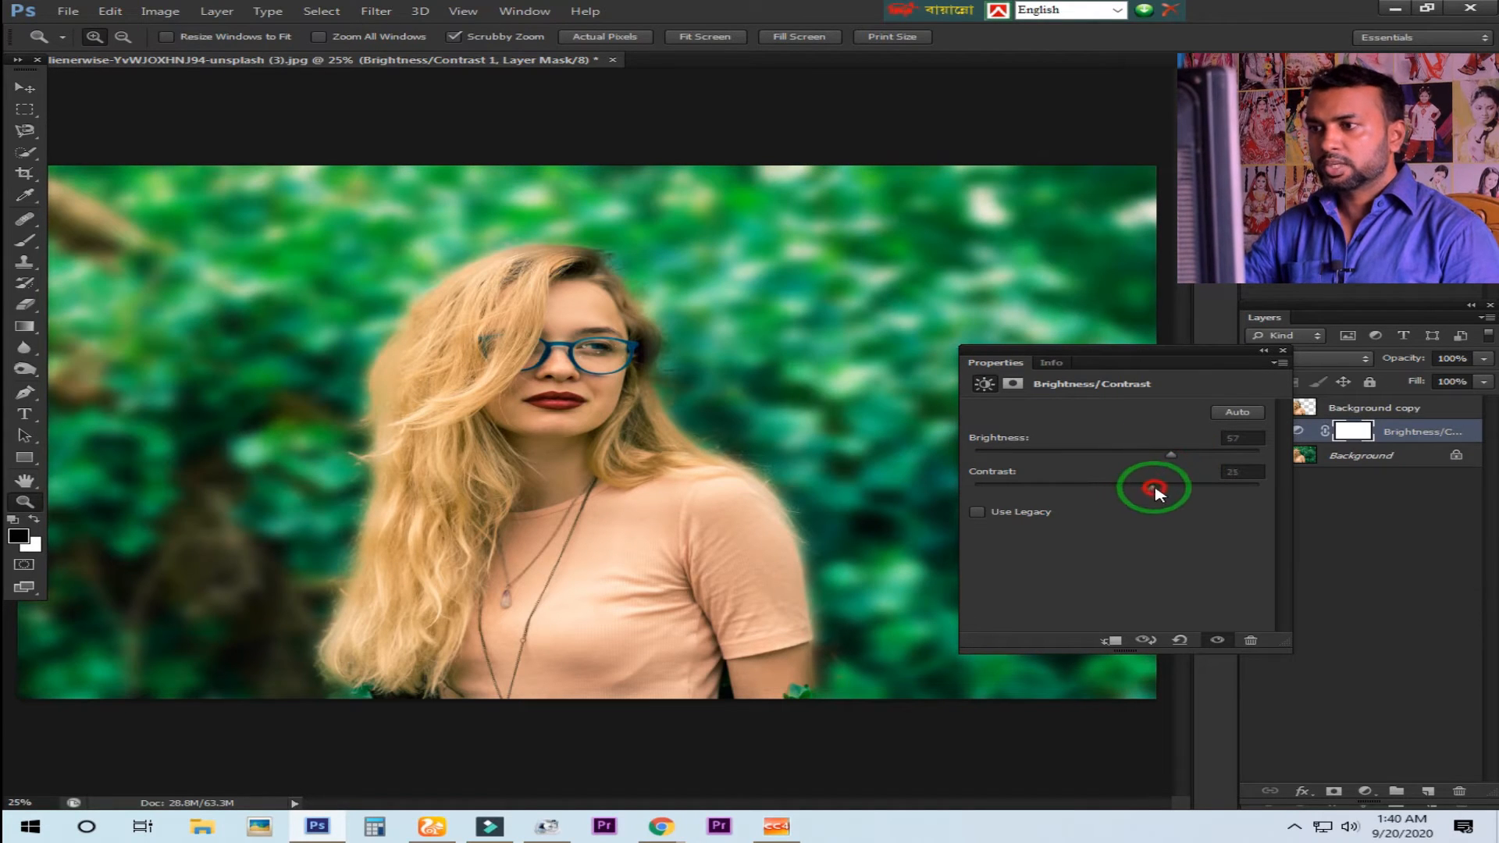
left_click(1262, 351)
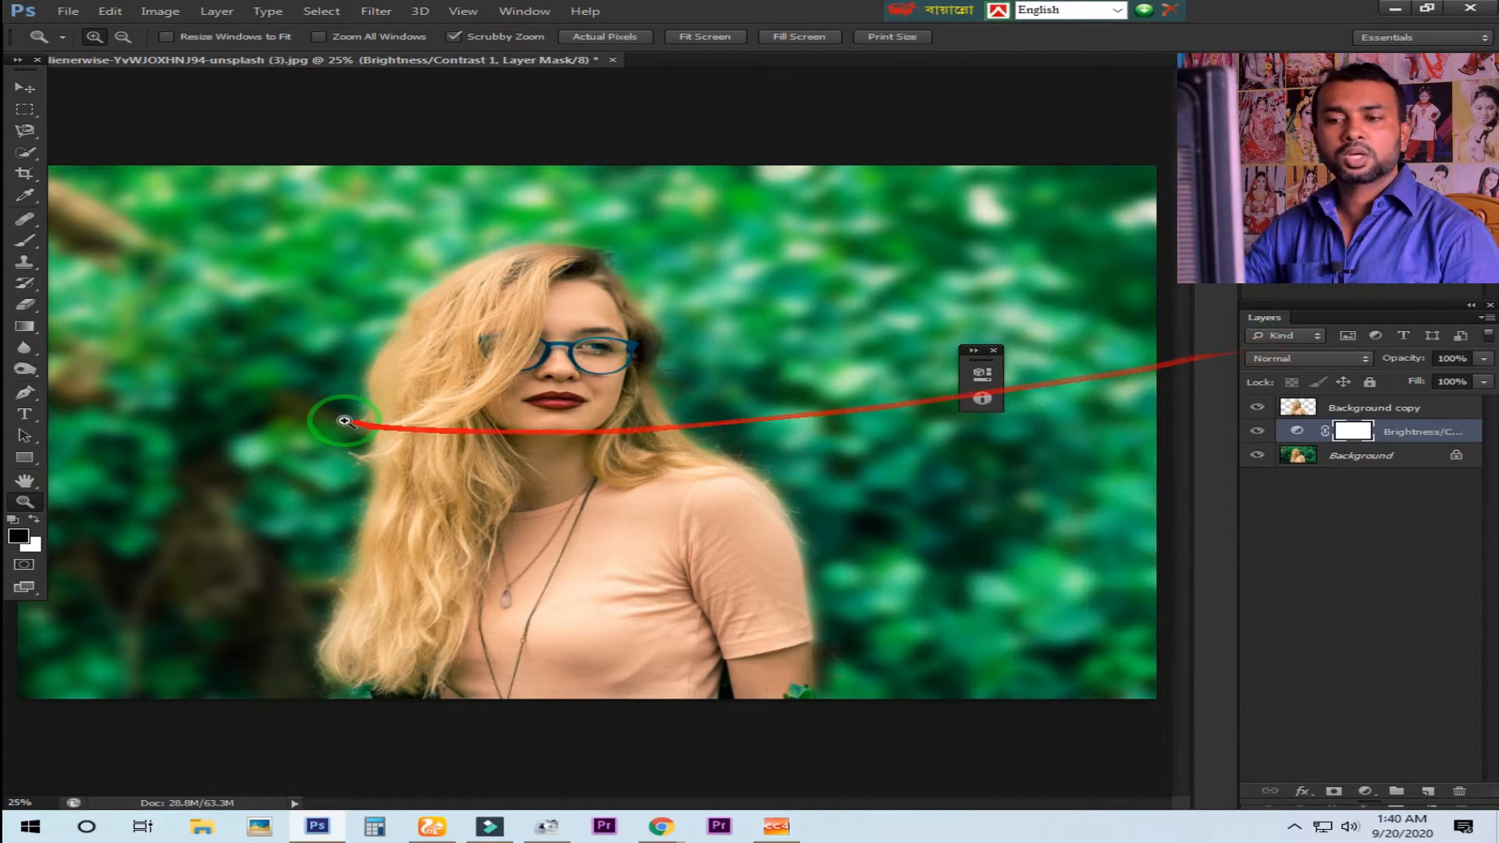
left_click(1366, 791)
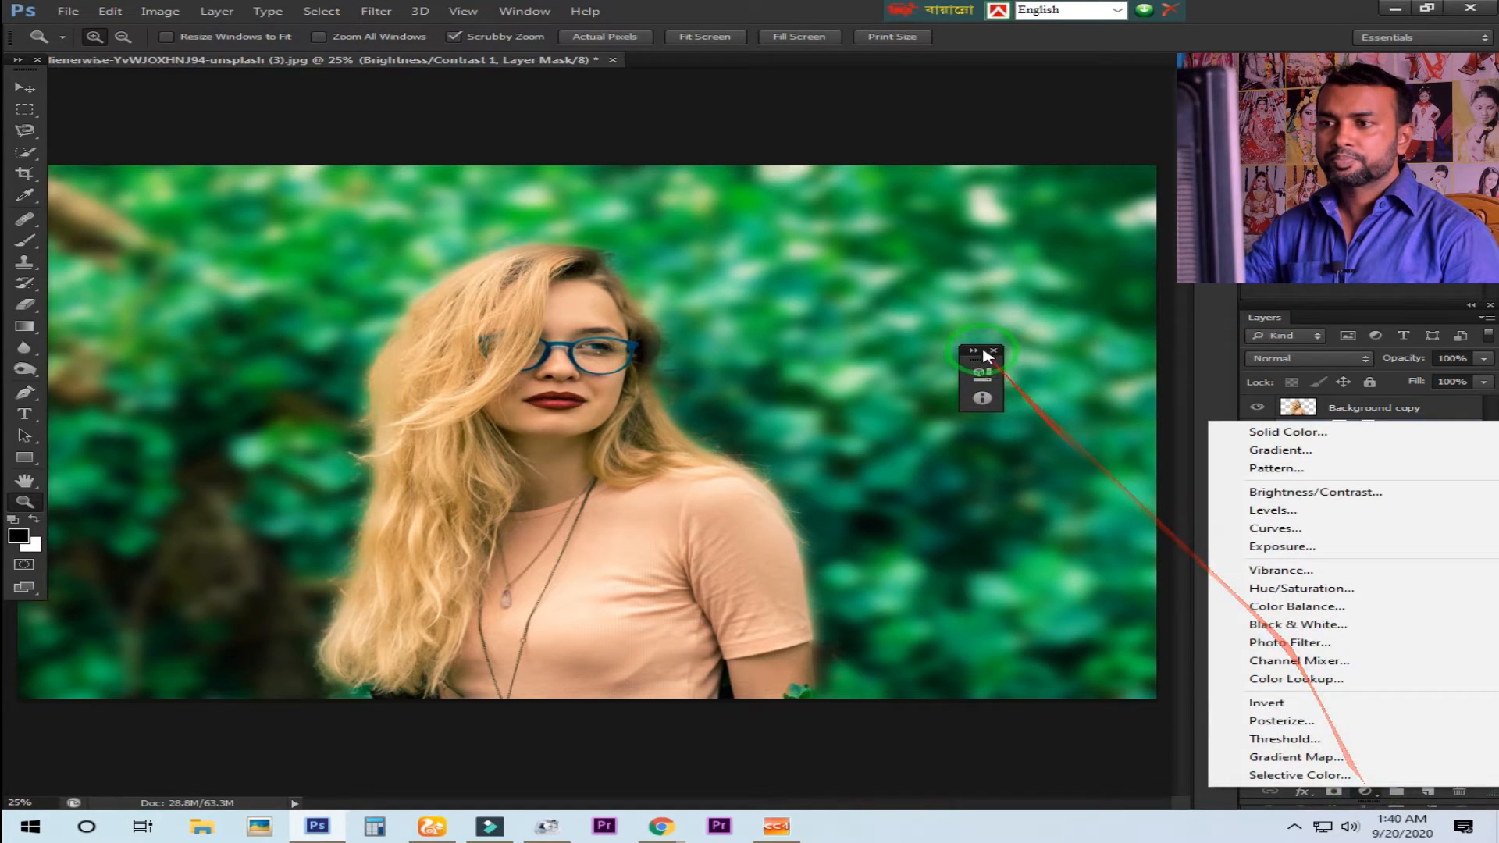
left_click(998, 354)
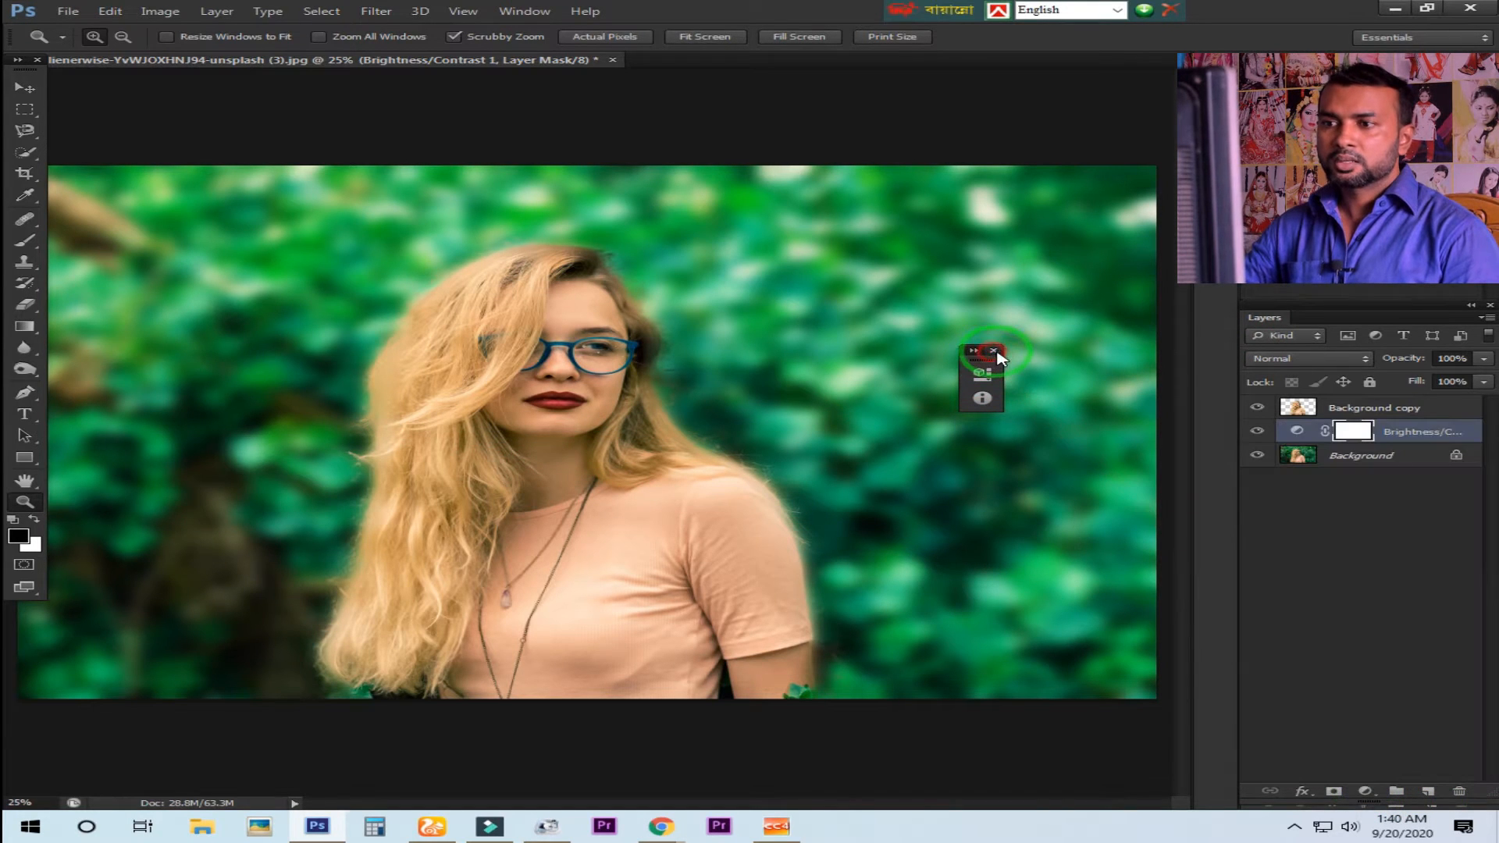
Step: Add a Color Balance adjustment layer above Brightness/Contrast with midtones at Cyan/Red -35, Magenta/Green -57 and Yellow/Blue -72
left_click(1366, 790)
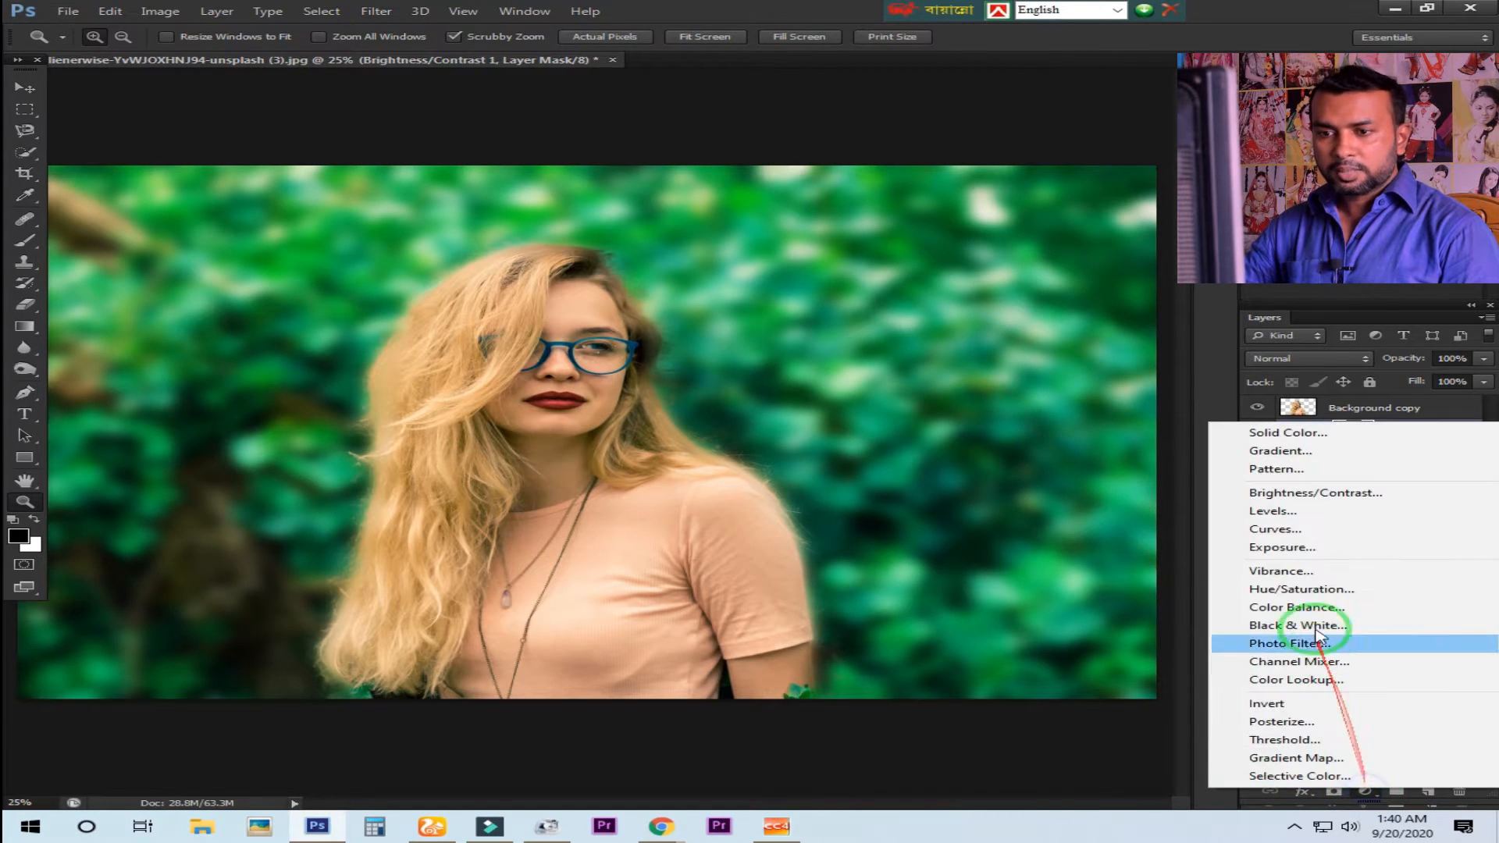
left_click(1318, 615)
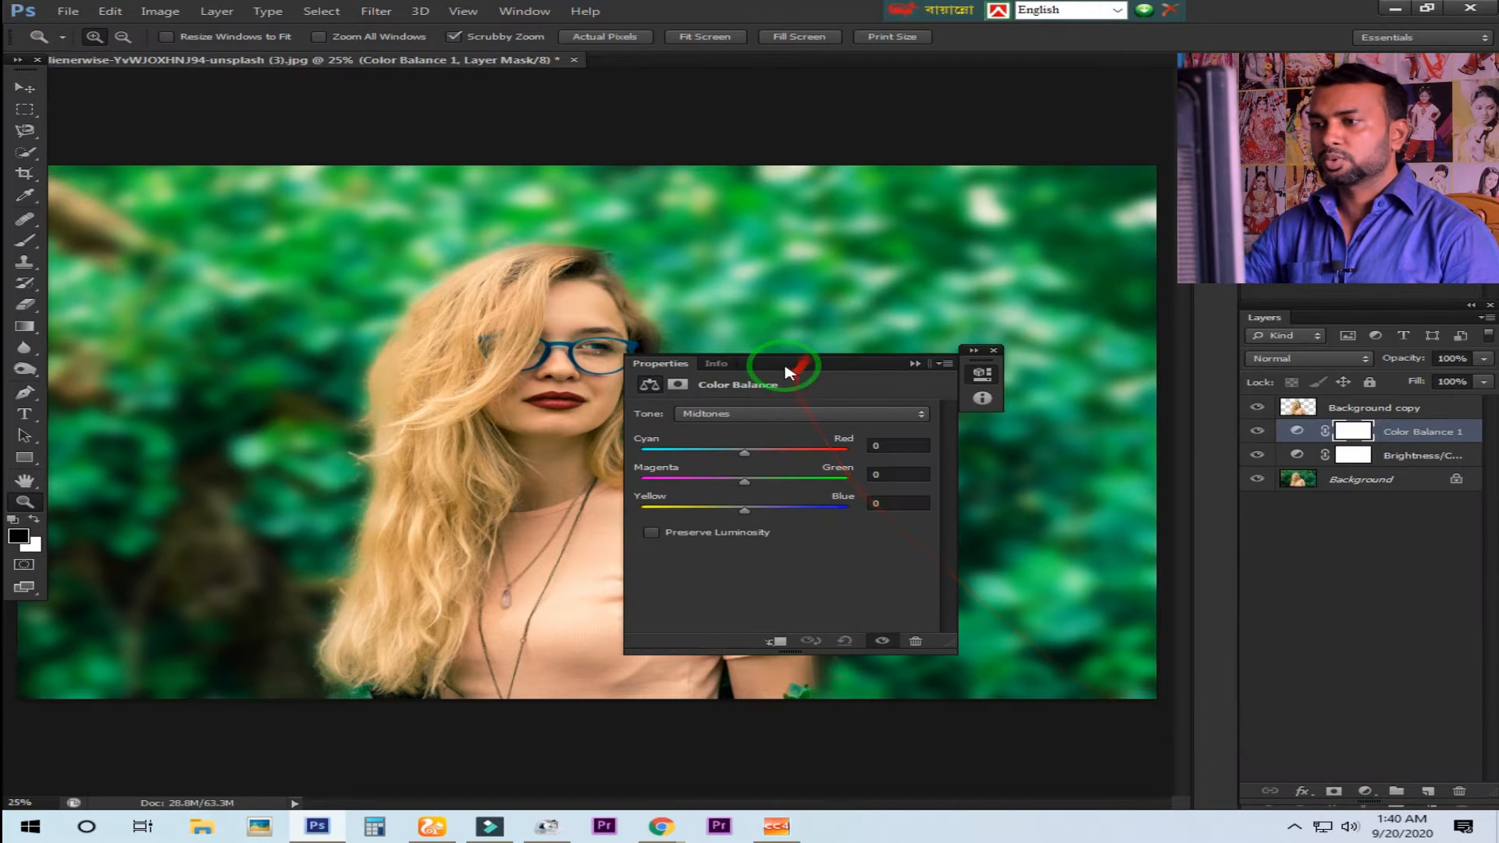
left_click_drag(786, 362, 1071, 357)
left_click_drag(1024, 451, 969, 507)
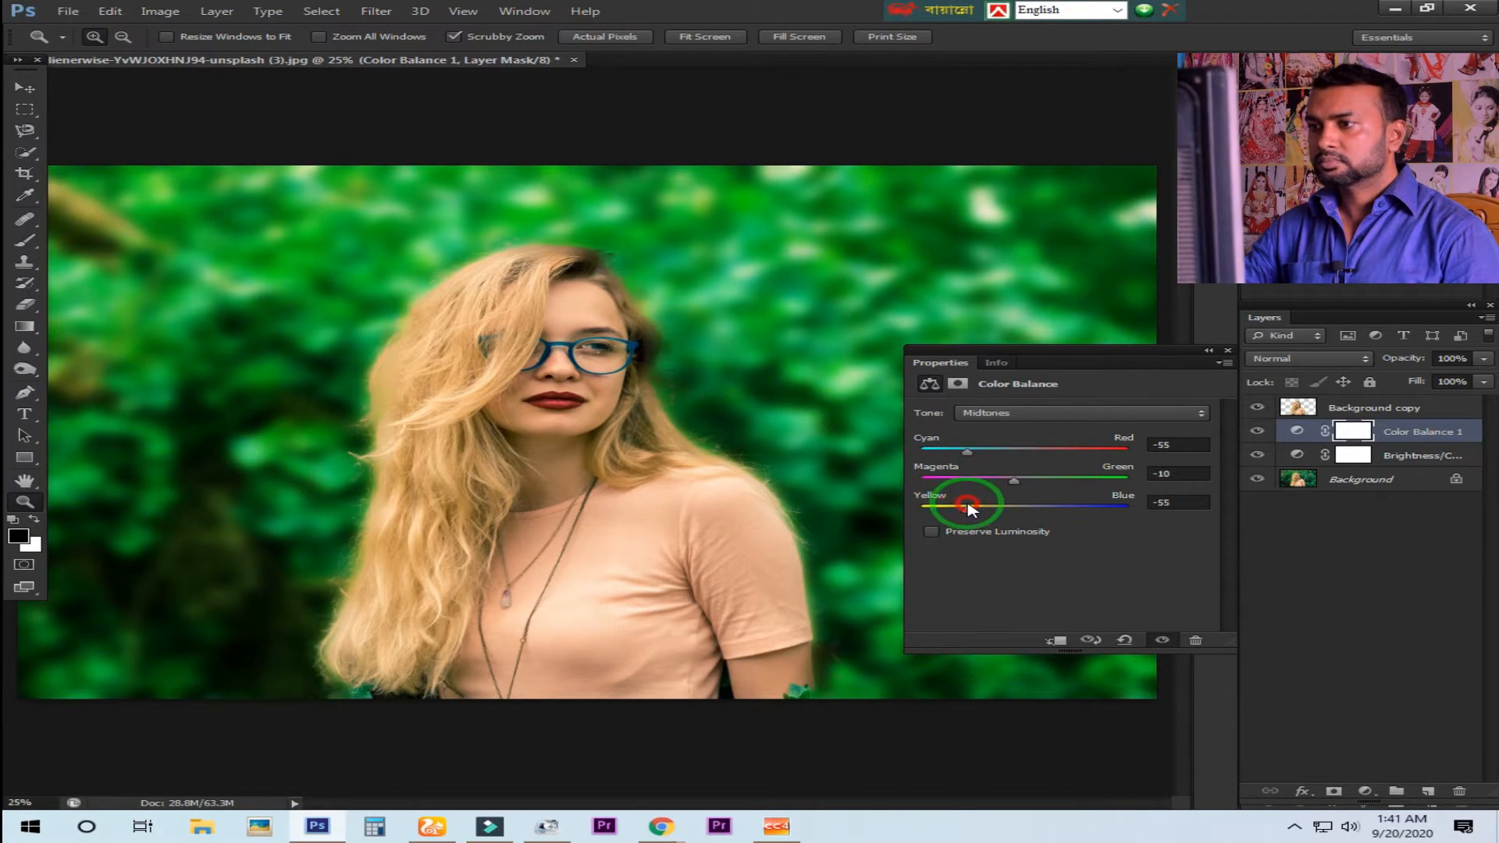
left_click(982, 413)
left_click(980, 443)
left_click_drag(978, 448, 951, 509)
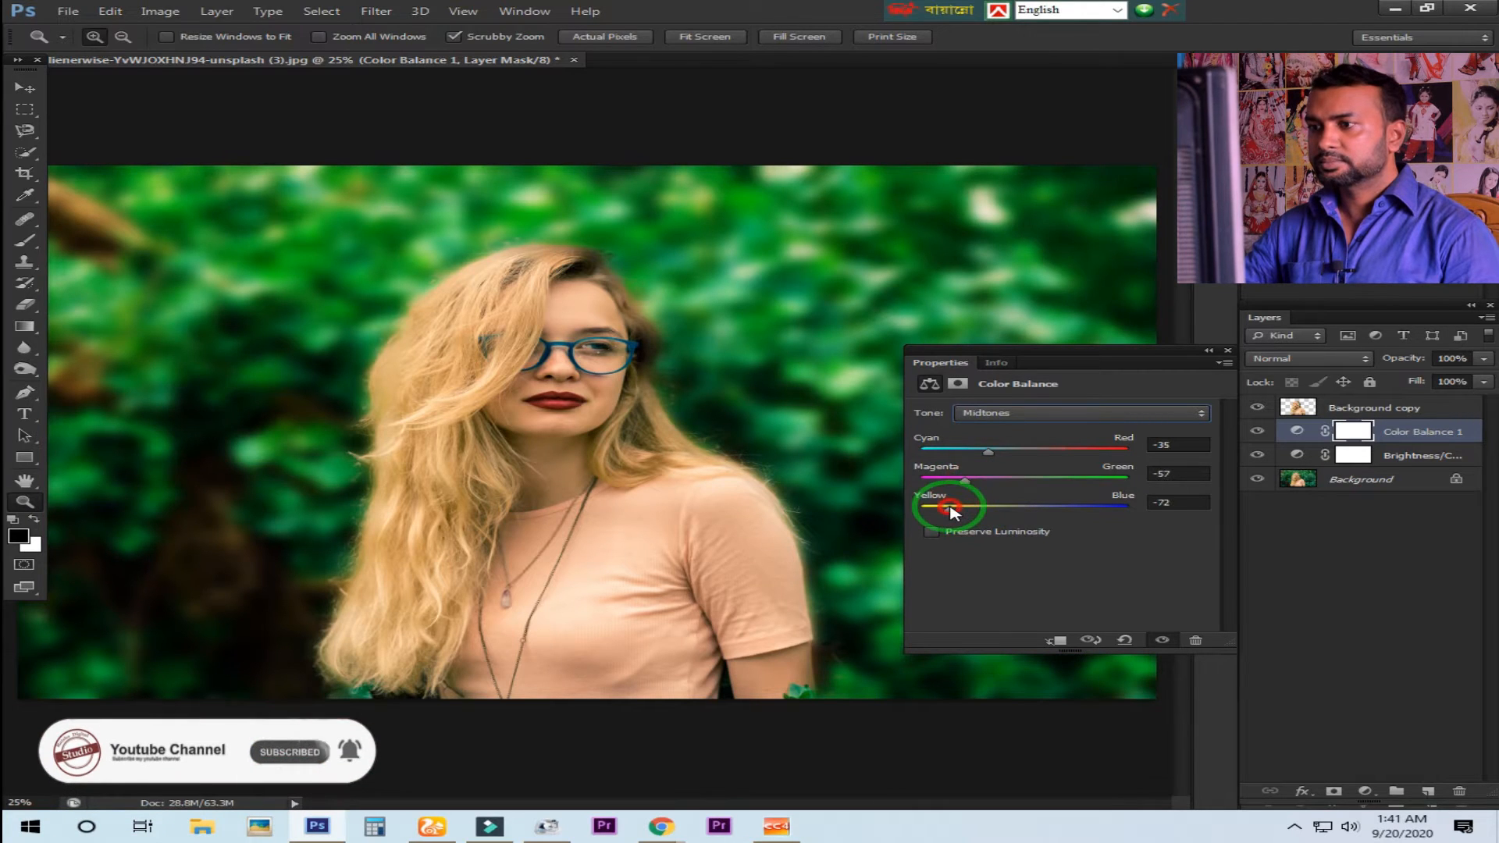
Step: Set the background Color Balance adjustment's highlights to Cyan/Red +57, Magenta/Green -6 and Yellow/Blue +49
left_click(1001, 413)
left_click(994, 460)
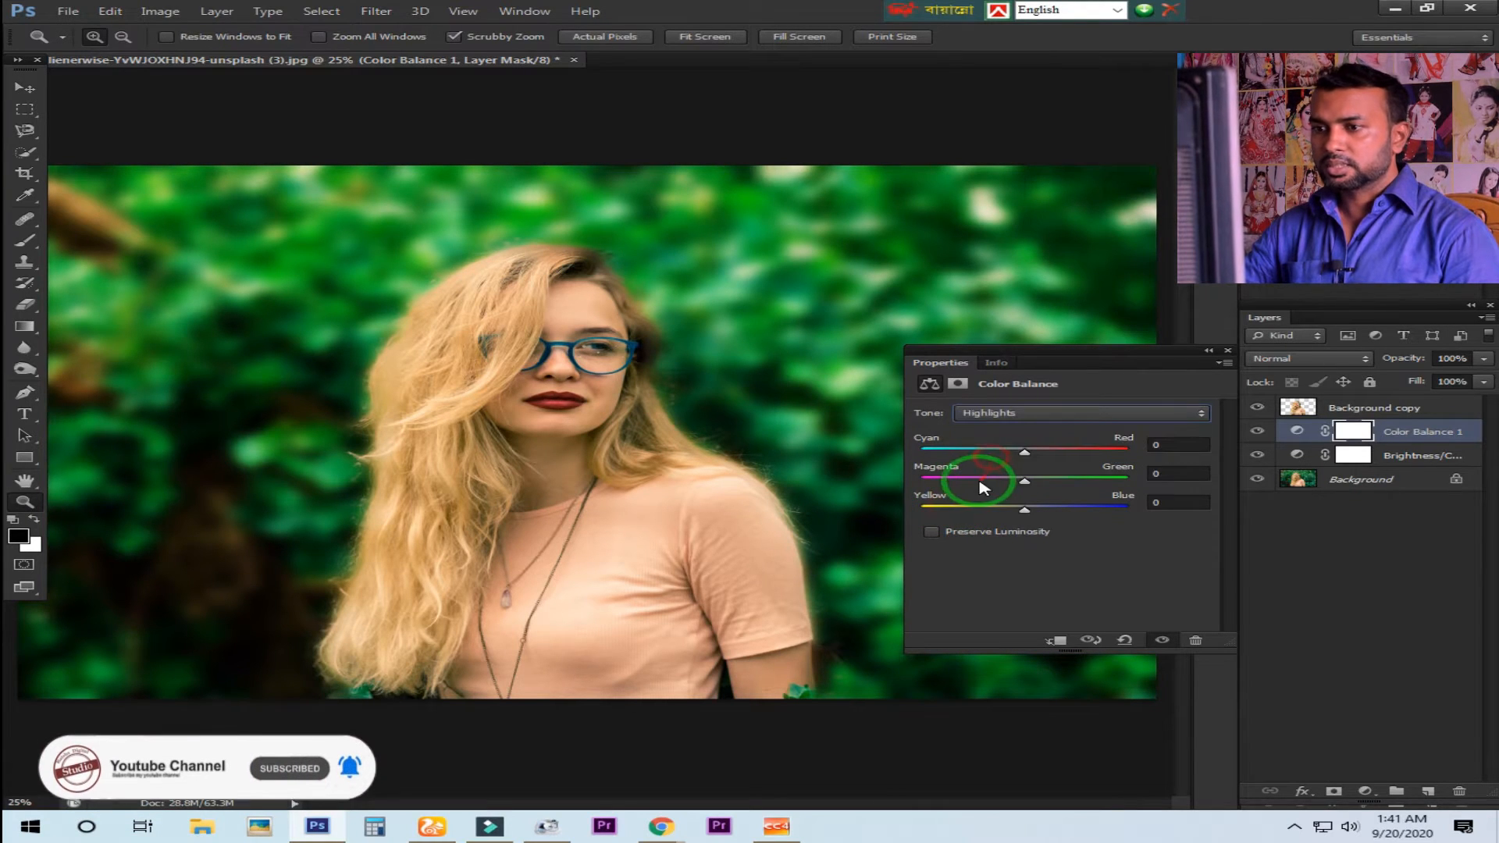
left_click_drag(1023, 477, 1087, 466)
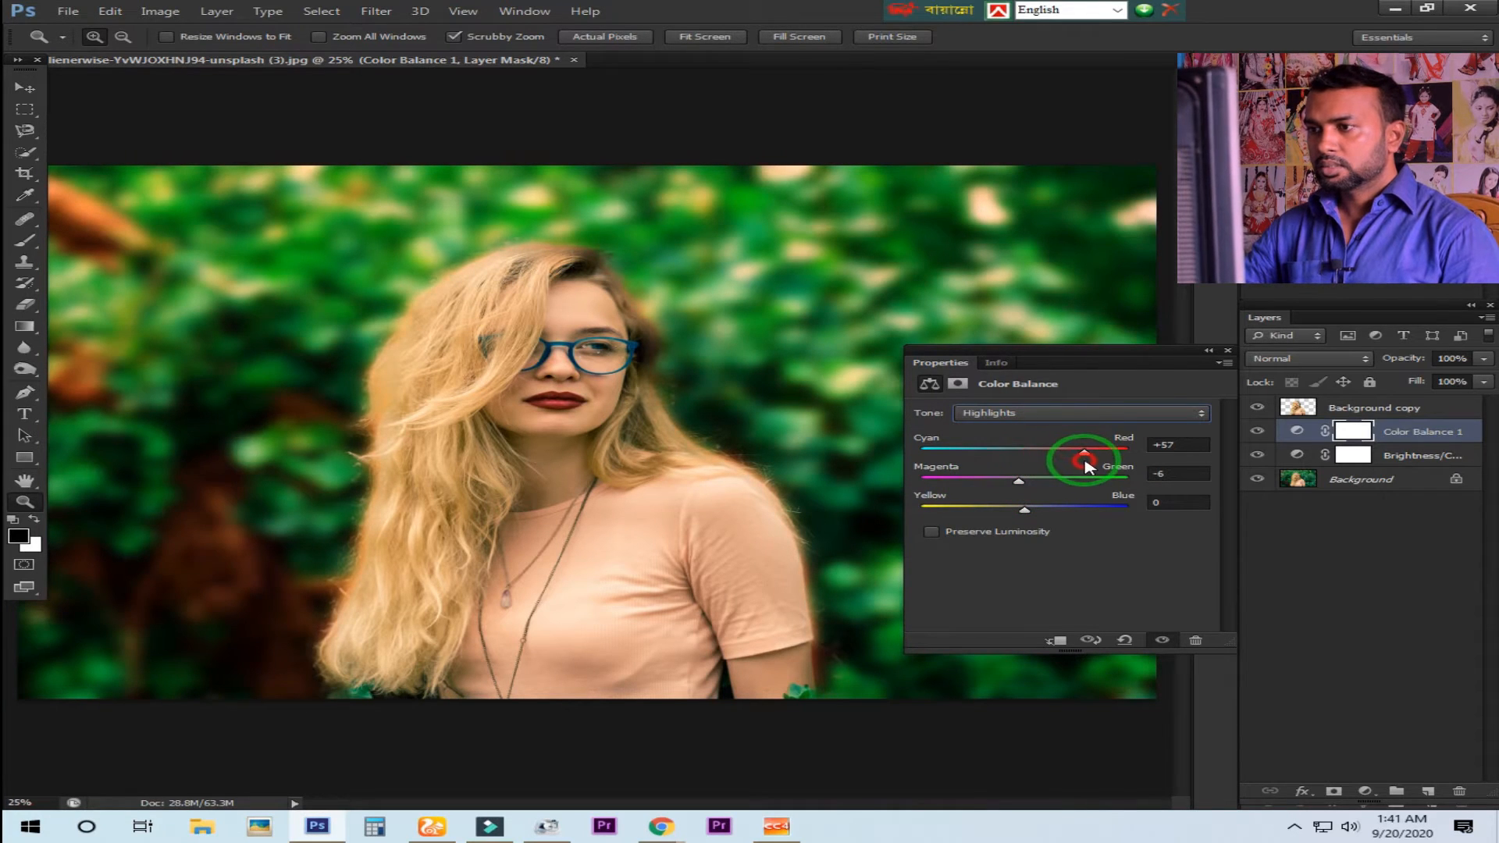
left_click_drag(1024, 509, 1077, 515)
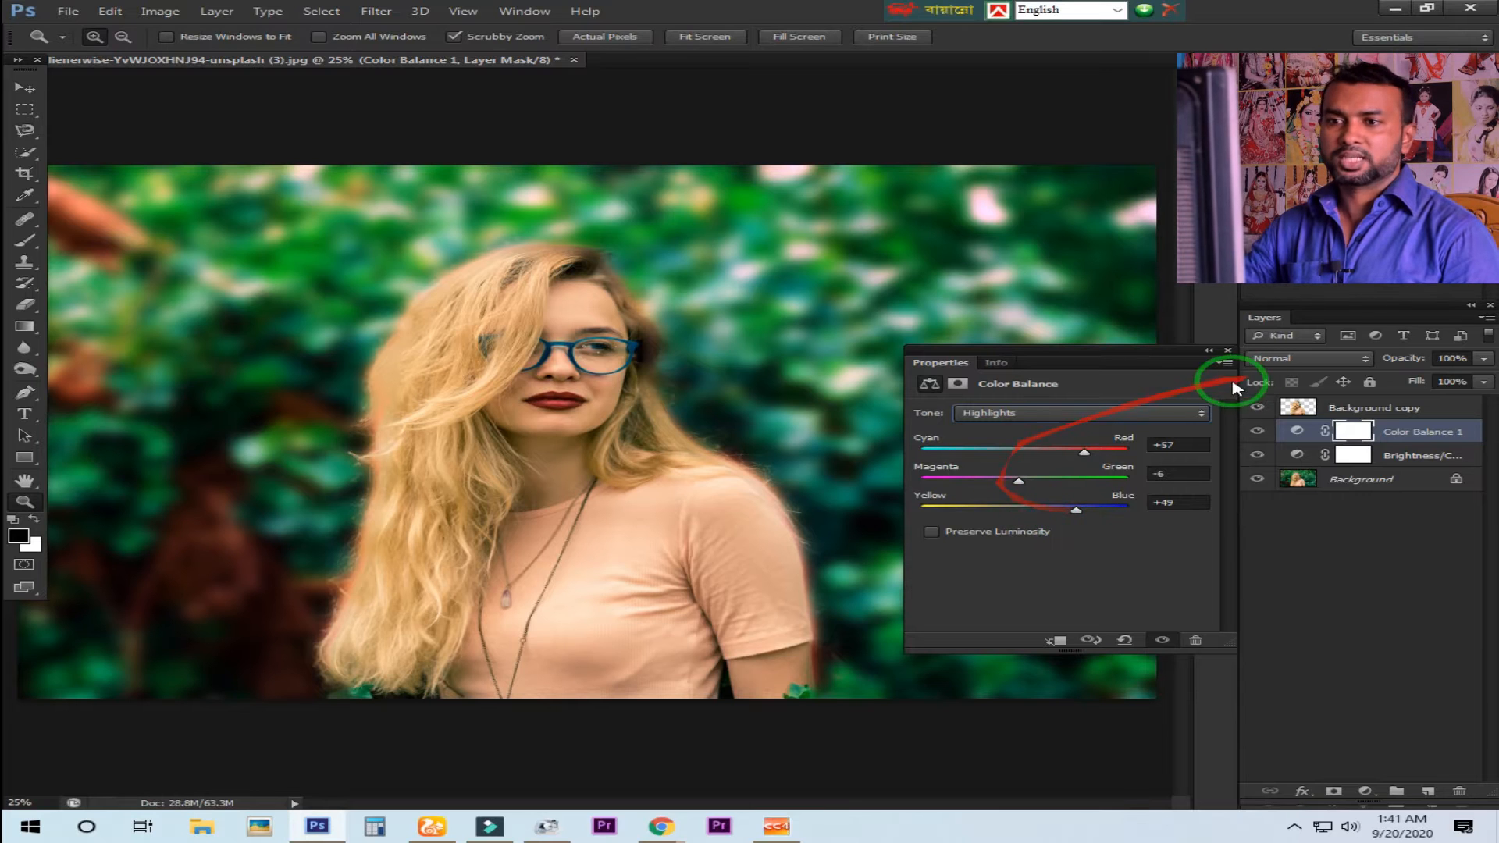
left_click(1209, 351)
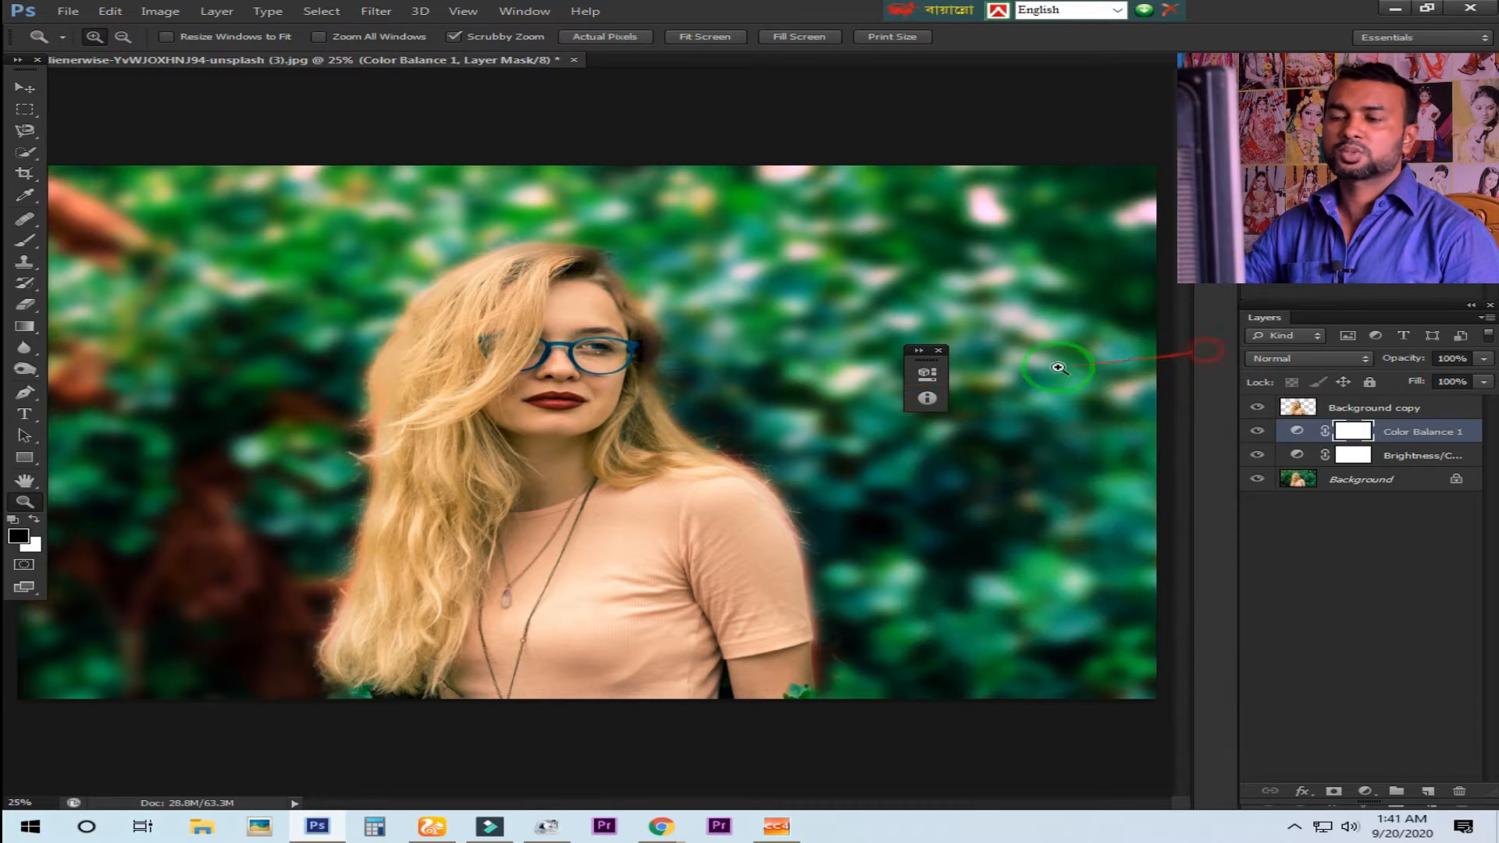
left_click(939, 351)
Step: Add a Color Balance adjustment layer above Background copy with midtones at Cyan/Red +7, Magenta/Green -36 and Yellow/Blue +1
mouse_move(561, 432)
left_mouse_down()
mouse_move(719, 429)
mouse_move(758, 369)
left_mouse_up()
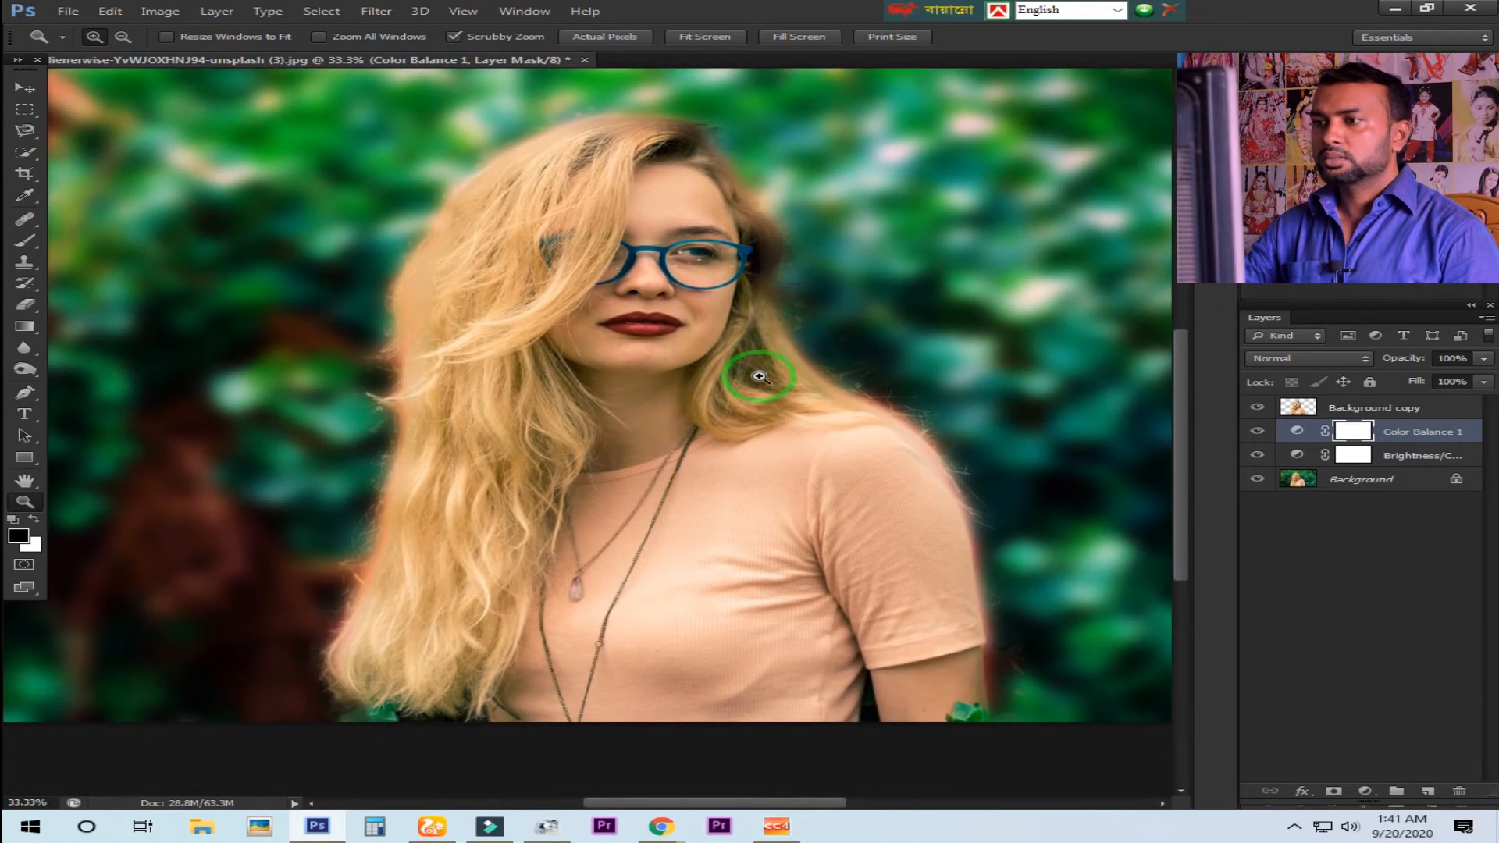
left_click(1340, 412)
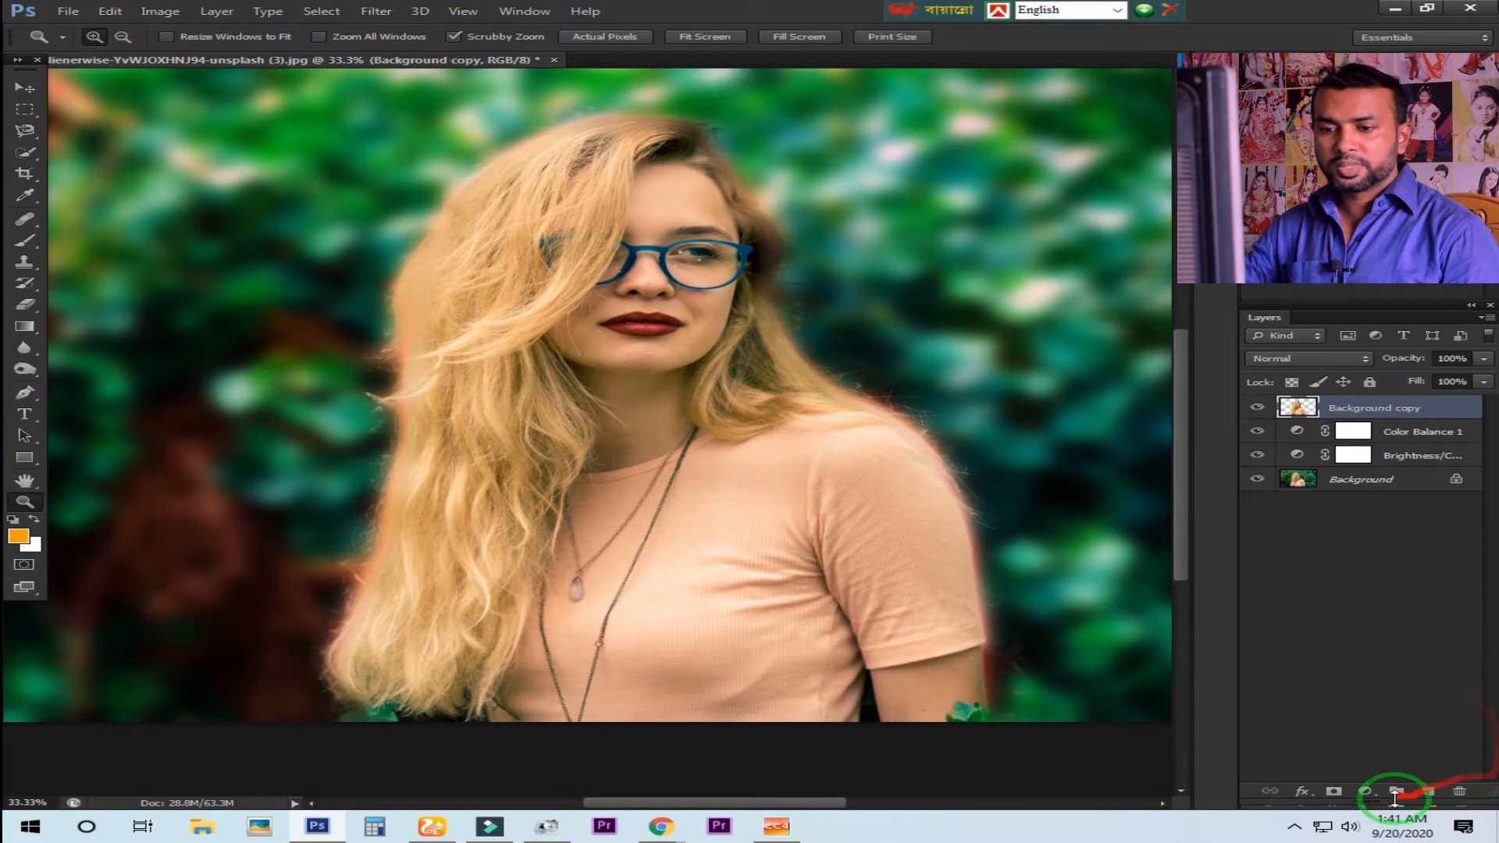
left_click(1368, 793)
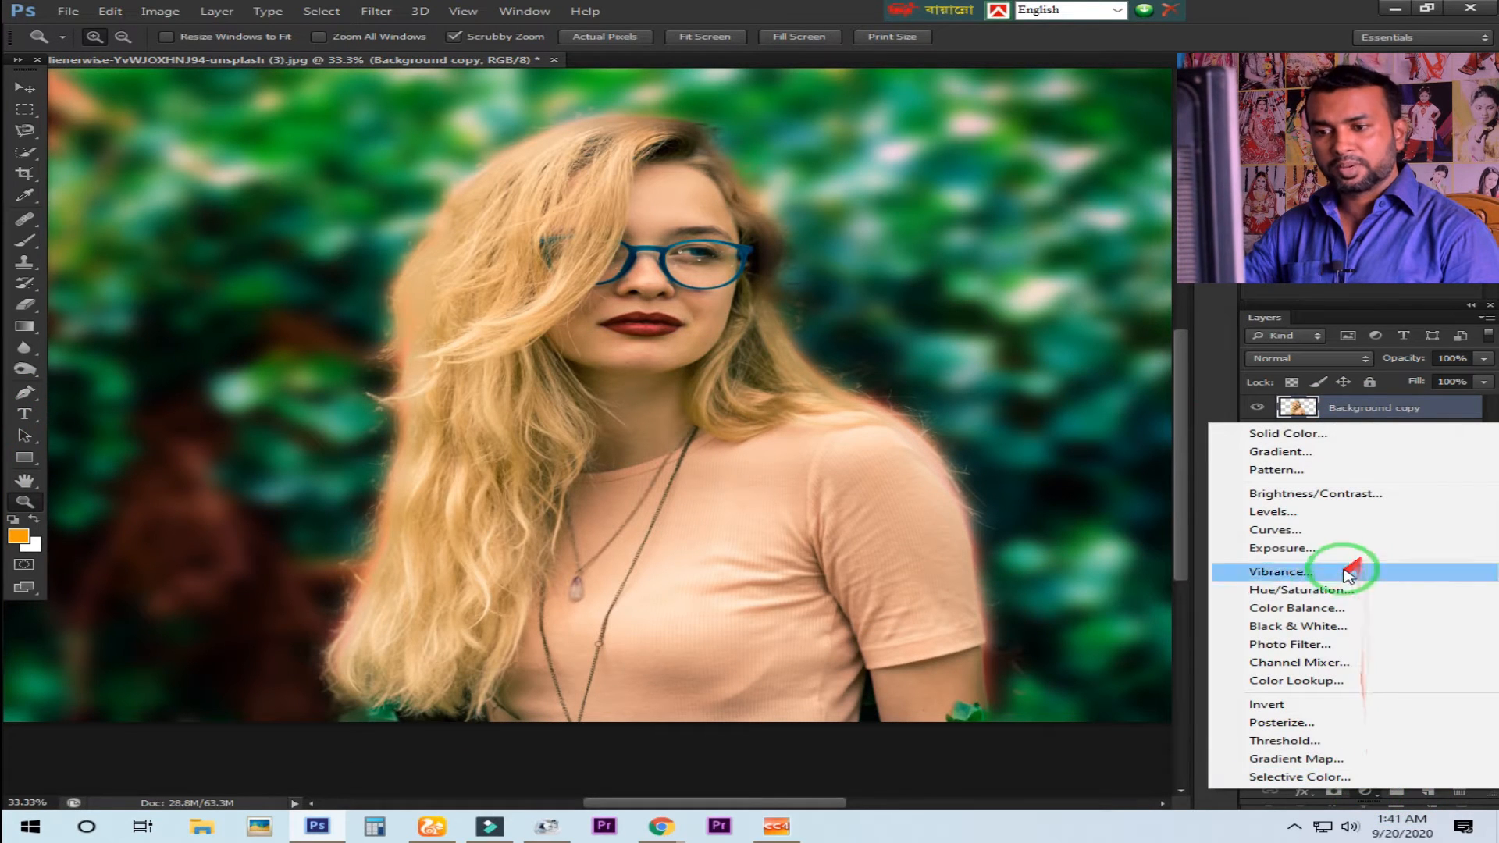
left_click(1312, 615)
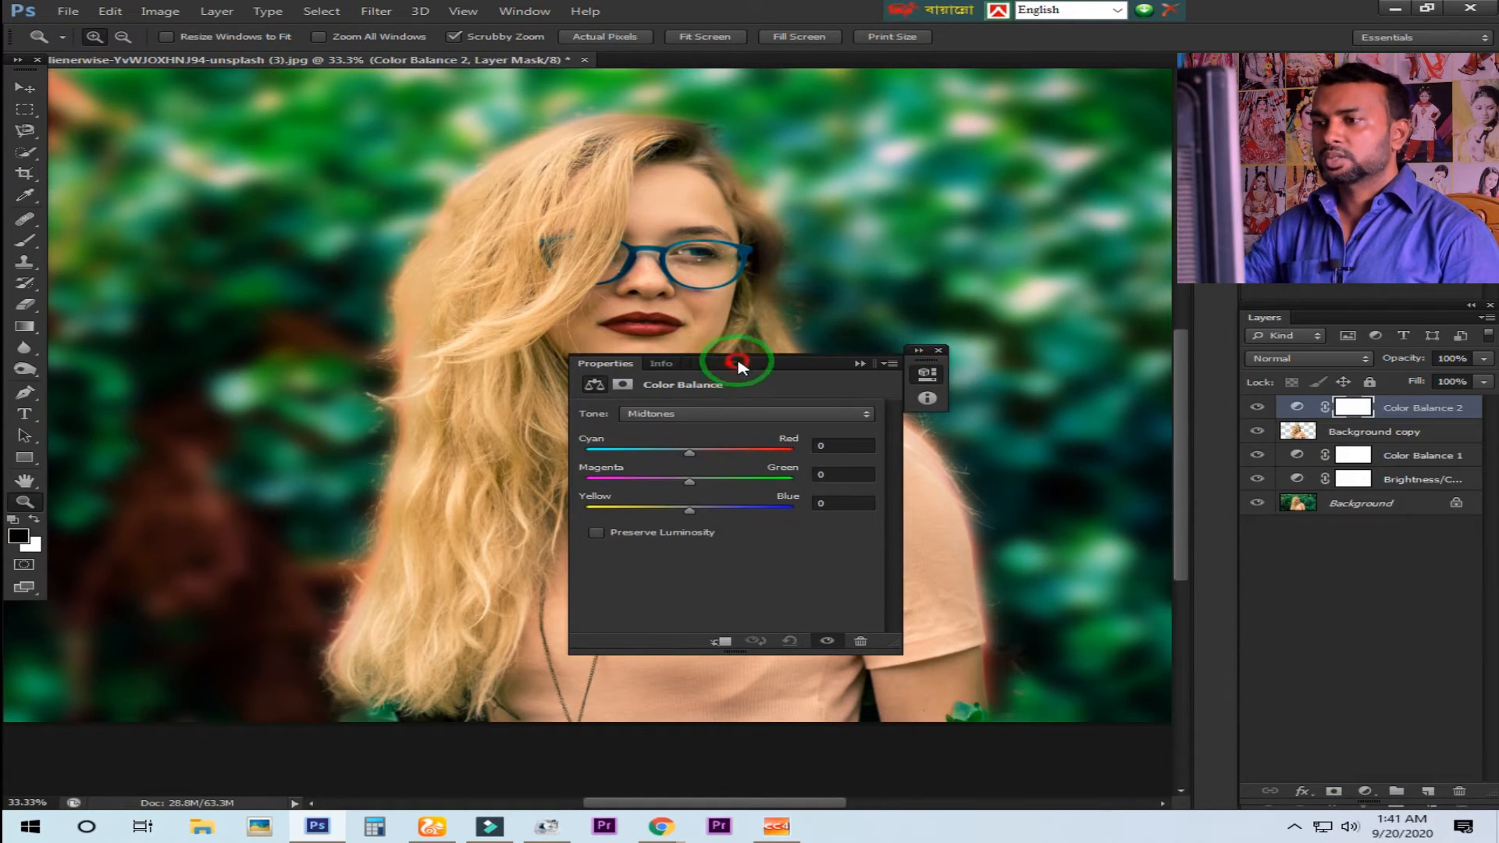
left_click_drag(736, 355, 1001, 359)
left_click_drag(936, 453, 967, 508)
left_click(949, 422)
left_click(948, 423)
left_click_drag(965, 453, 969, 518)
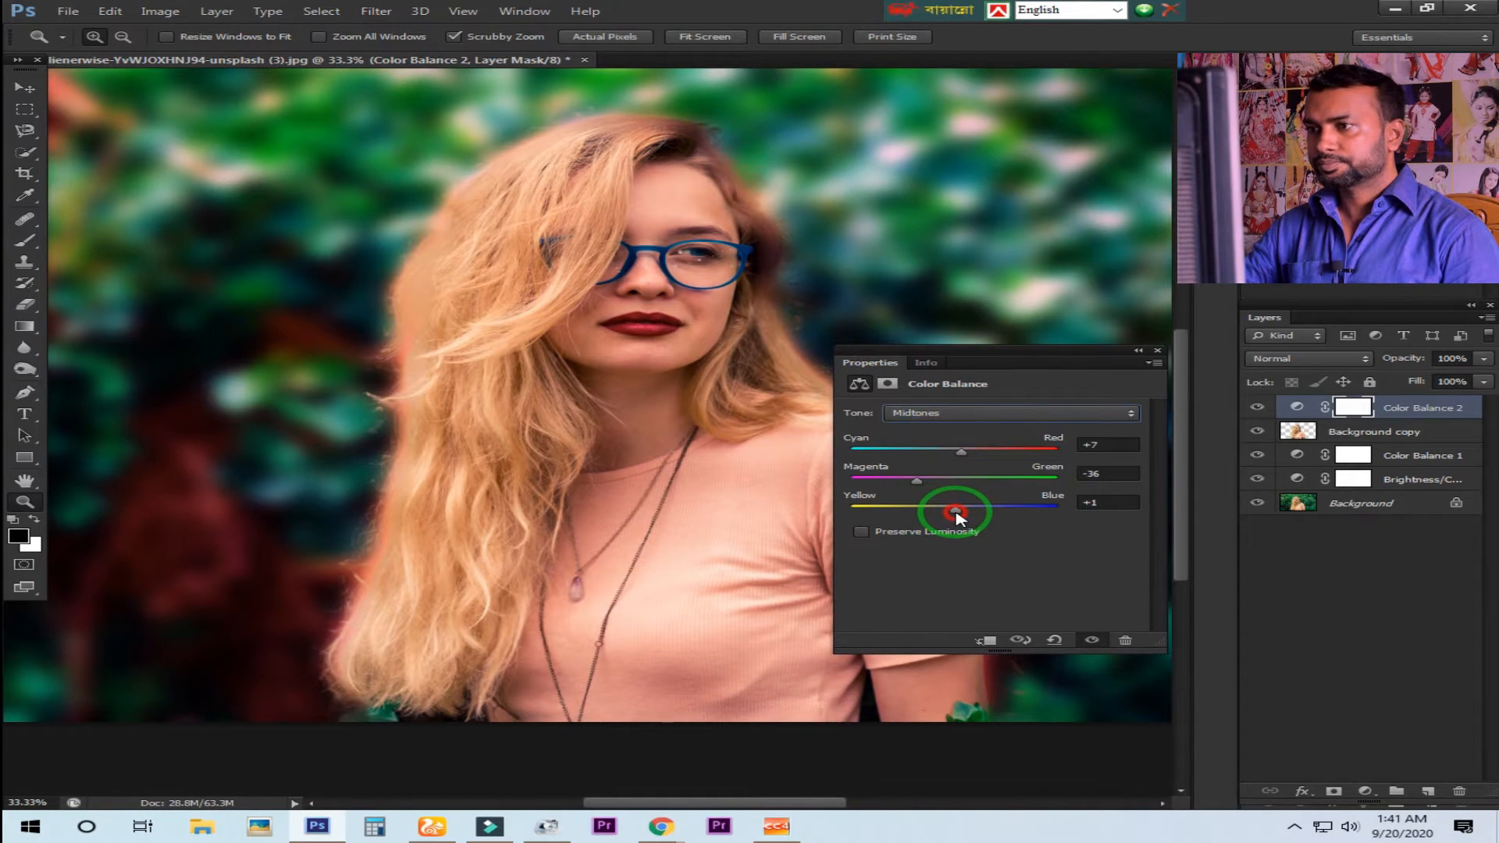
left_click(1139, 352)
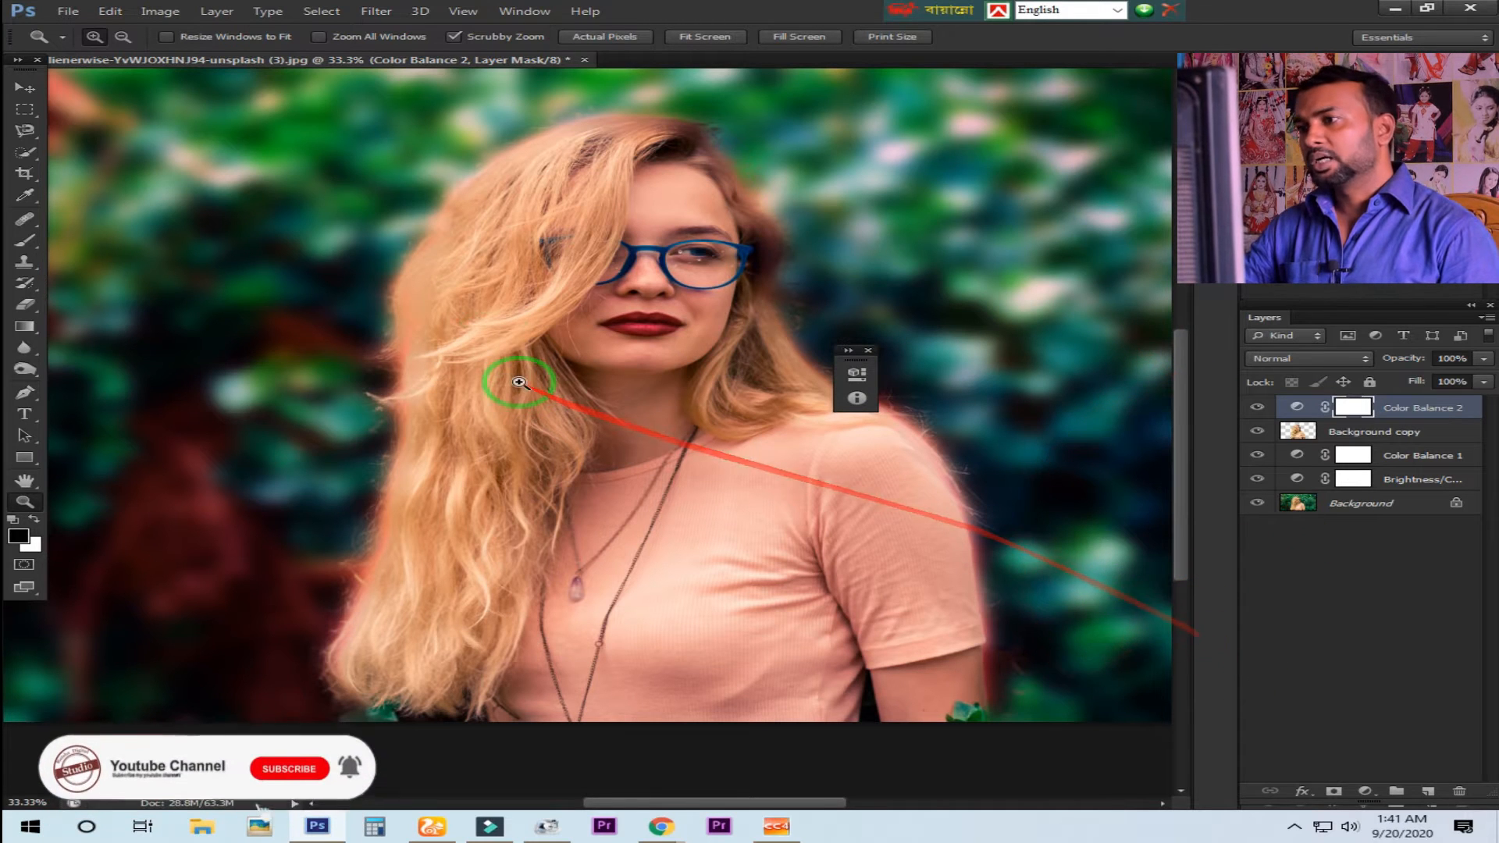
left_click(869, 350)
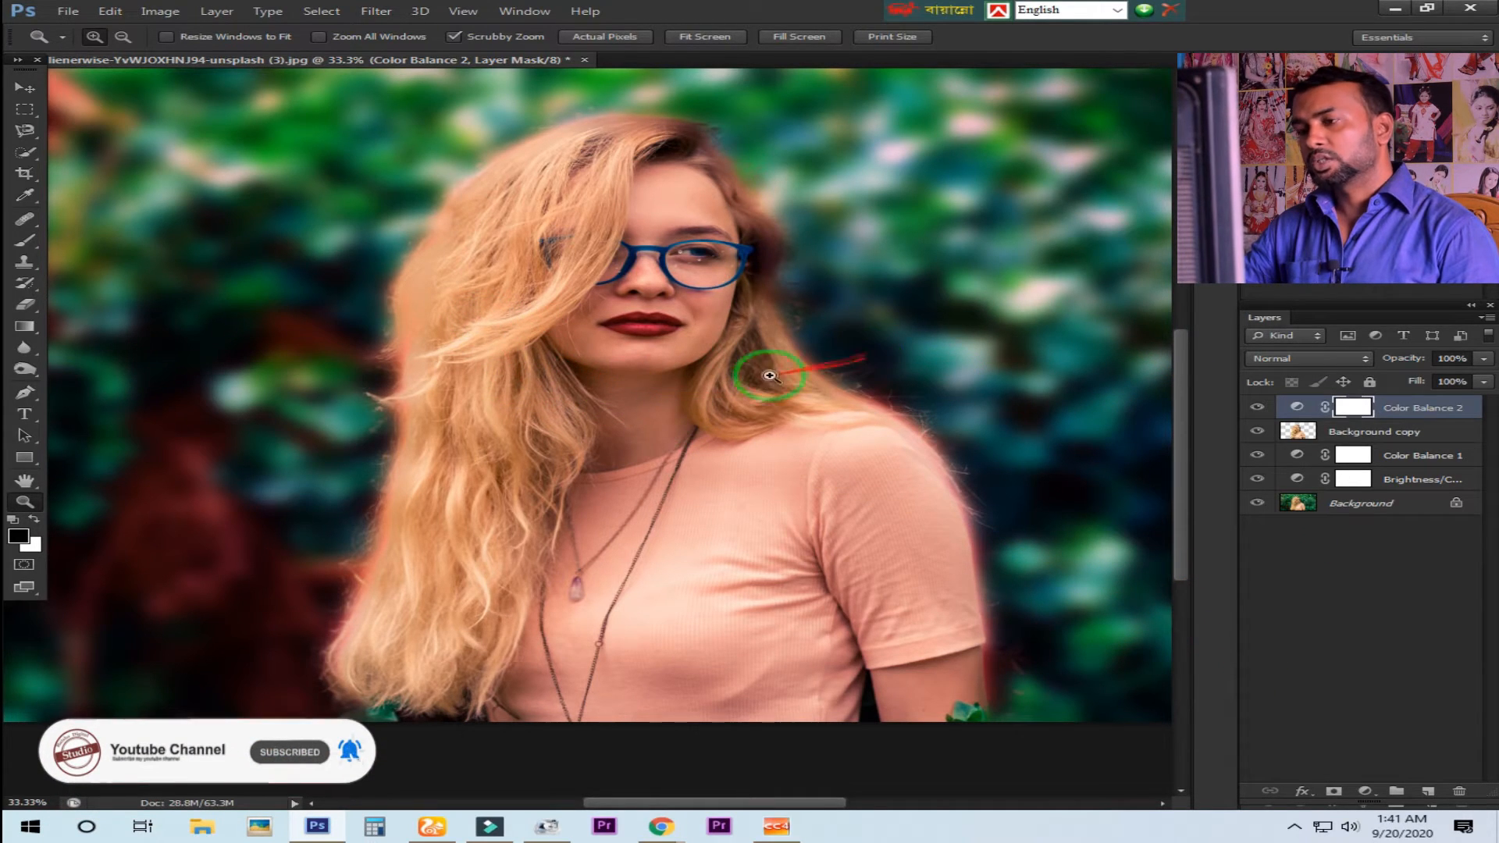
Step: Create a new empty layer directly above Background copy and choose orange ff9c00 as the foreground colour
left_click(1358, 434)
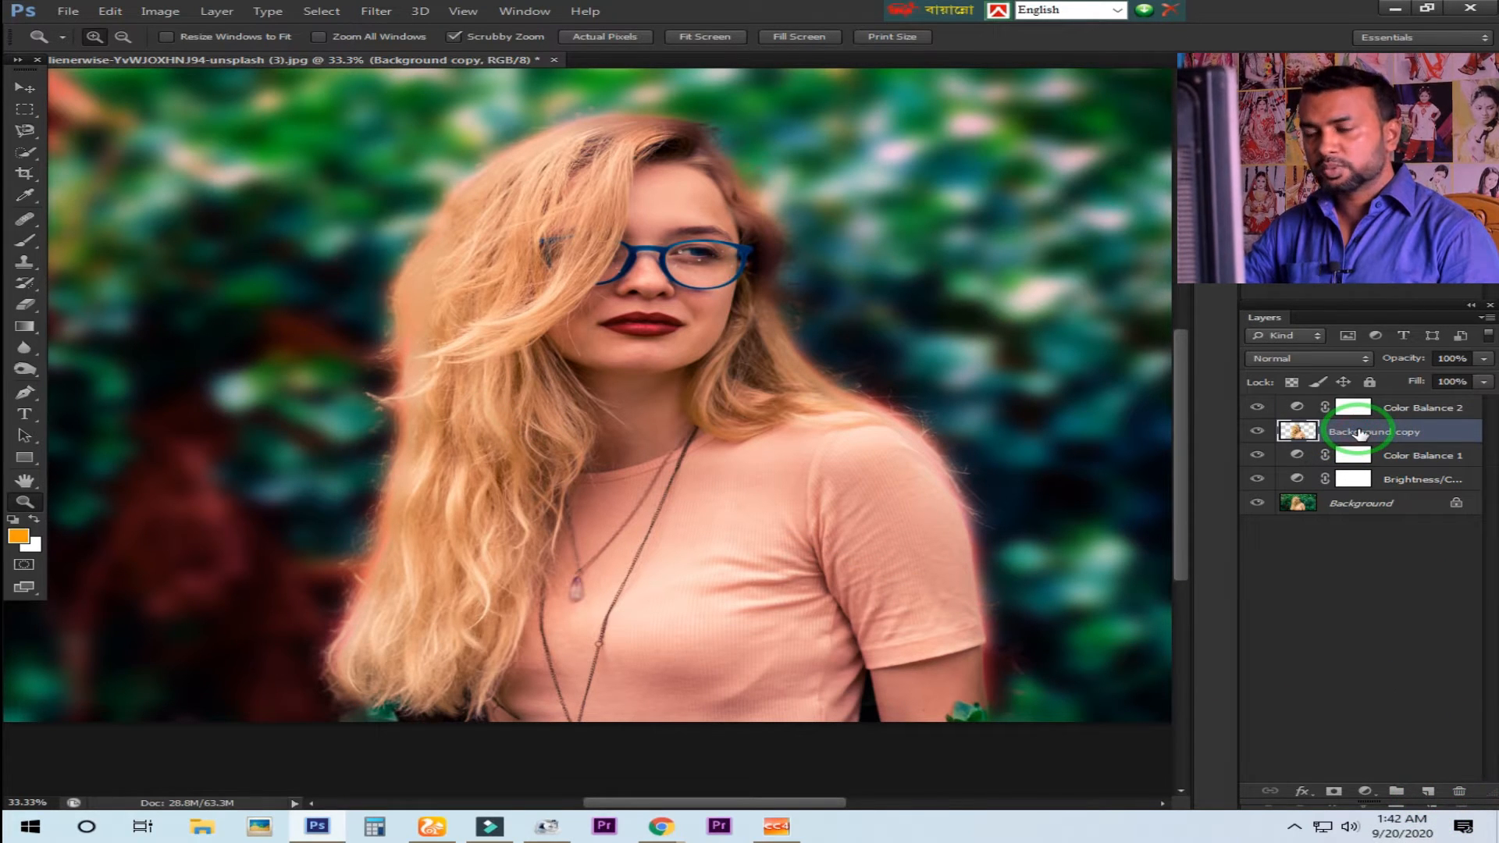
left_click(1429, 794)
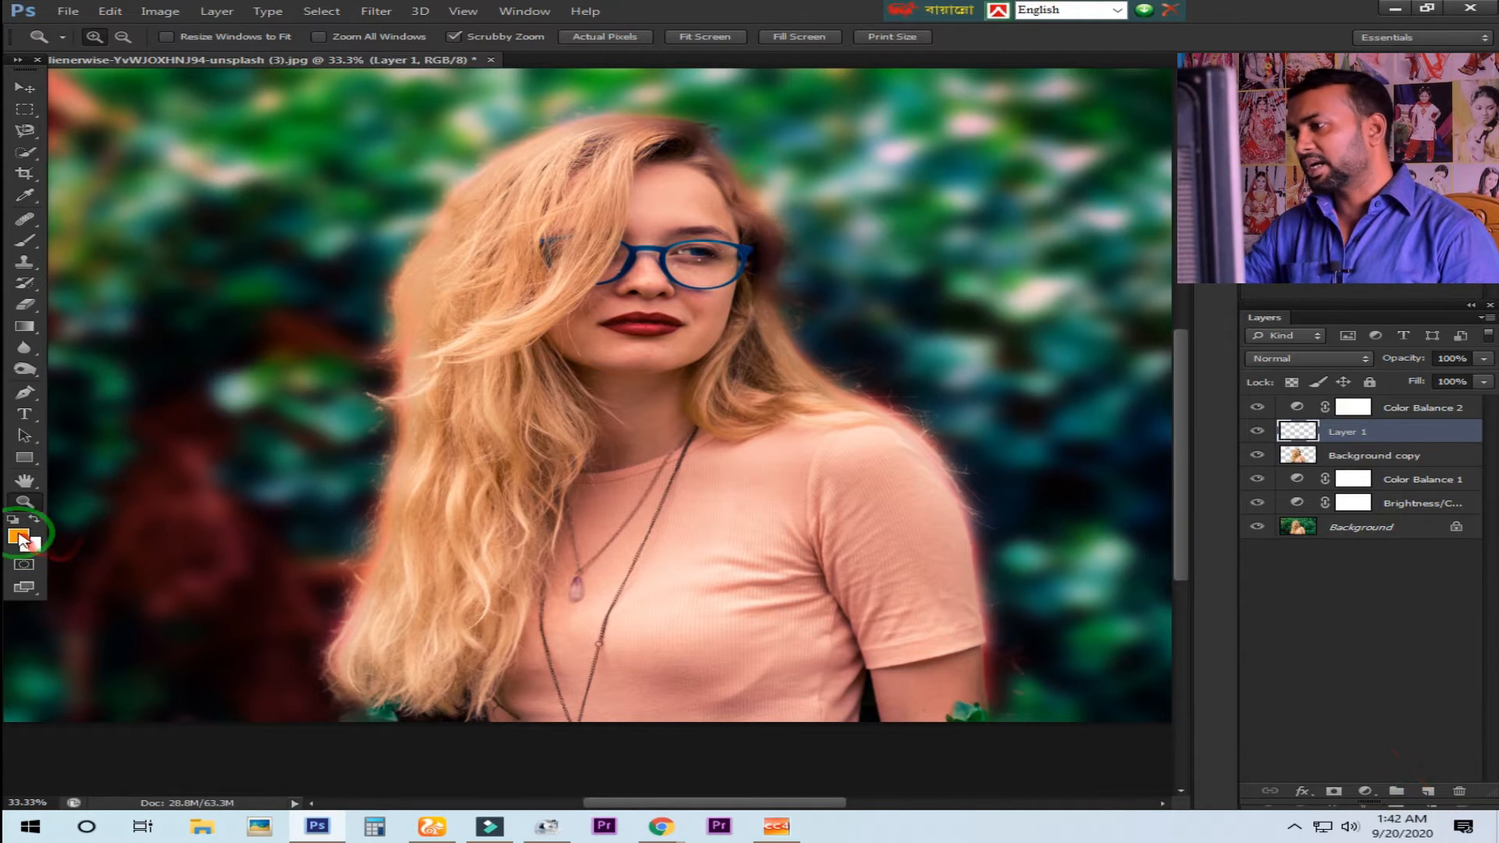
left_click(19, 536)
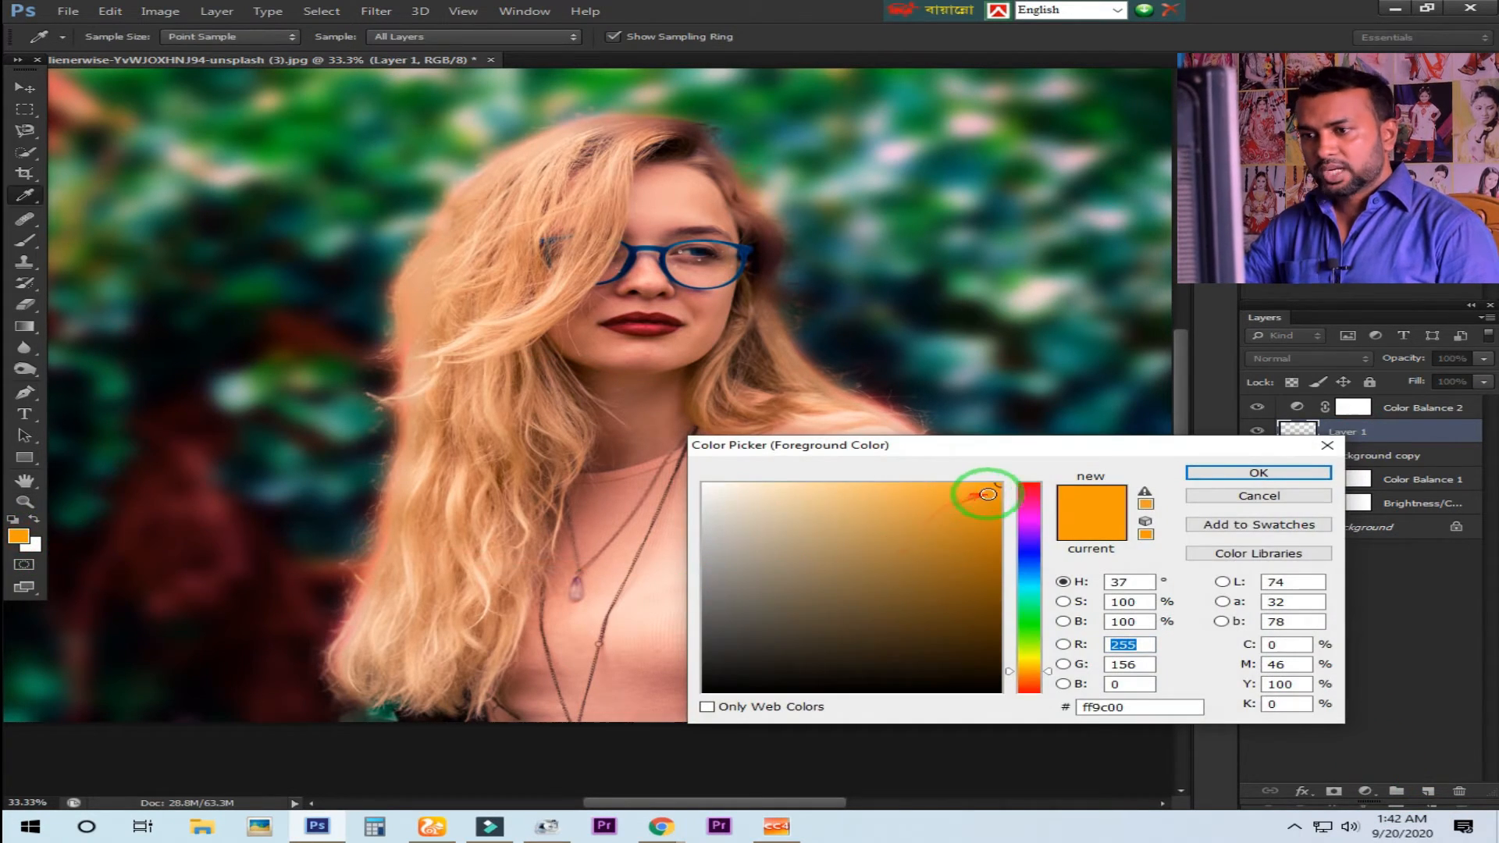
left_click_drag(1001, 504, 996, 511)
left_click(995, 493)
left_click(1029, 490)
left_click(963, 491)
left_click(923, 483)
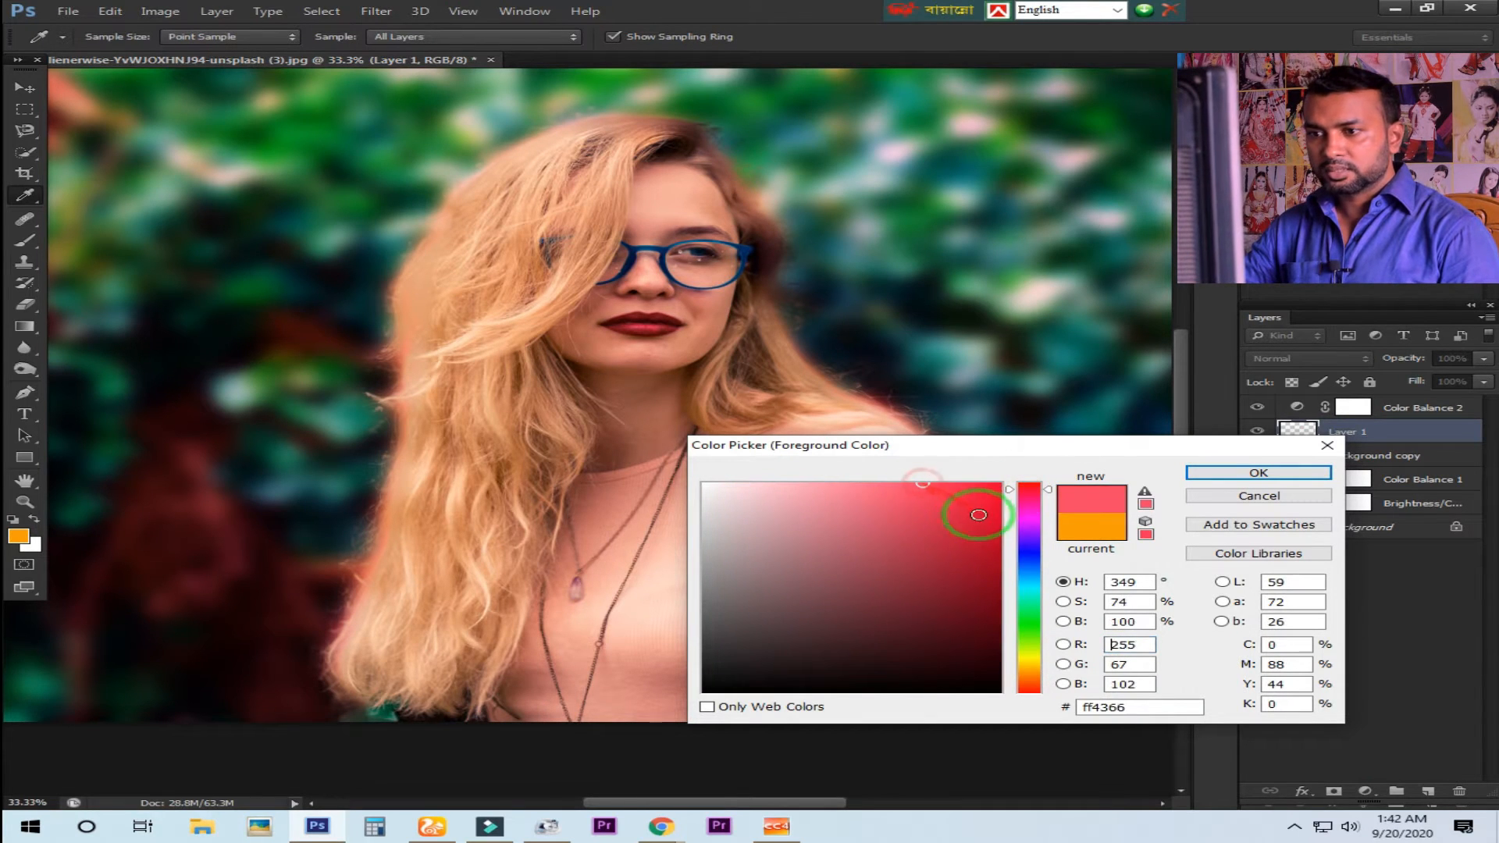
left_click(1090, 528)
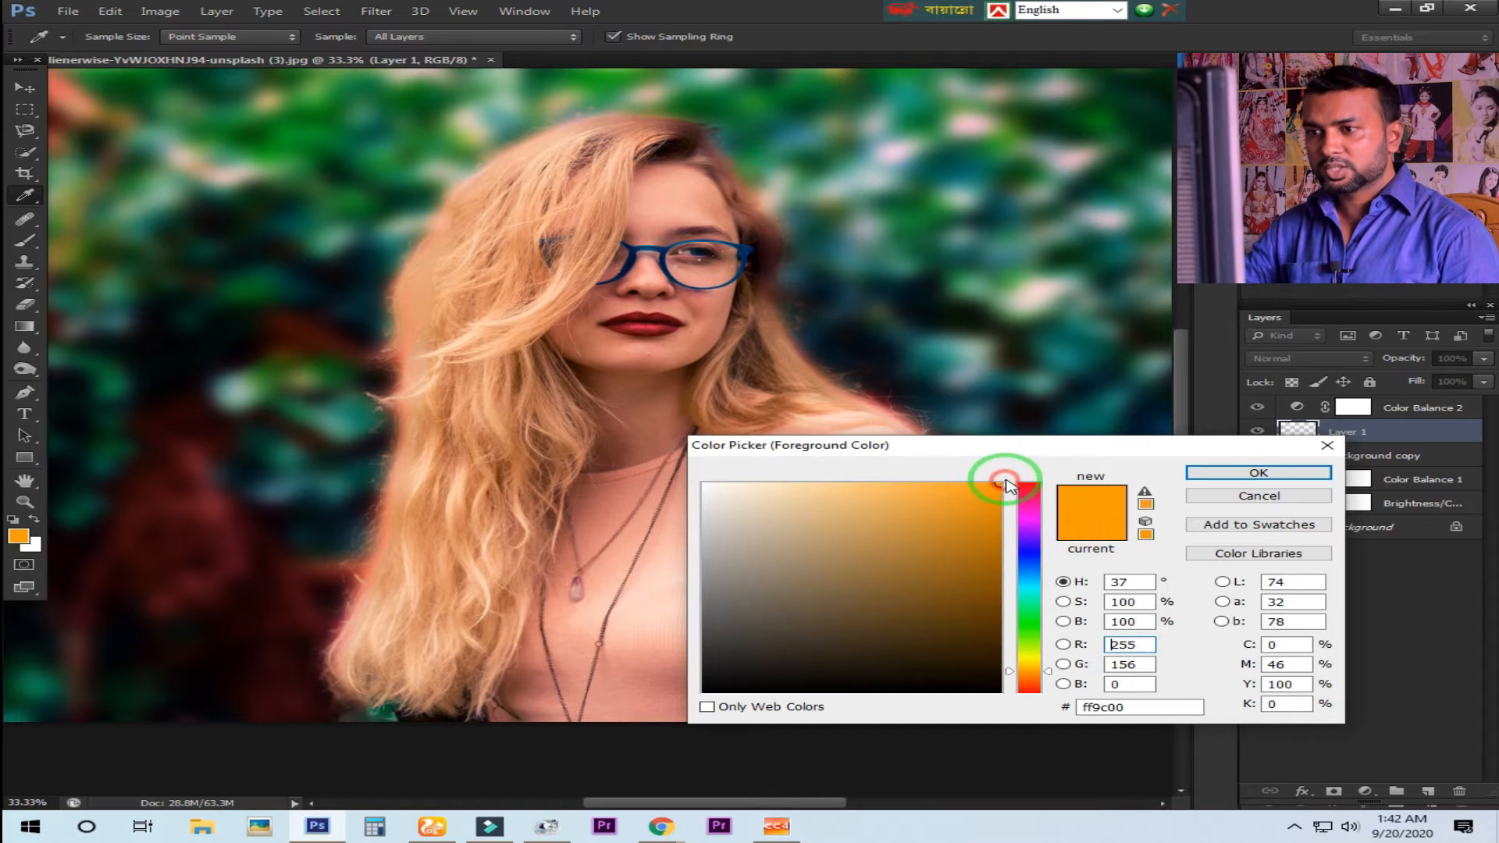
left_click(1249, 475)
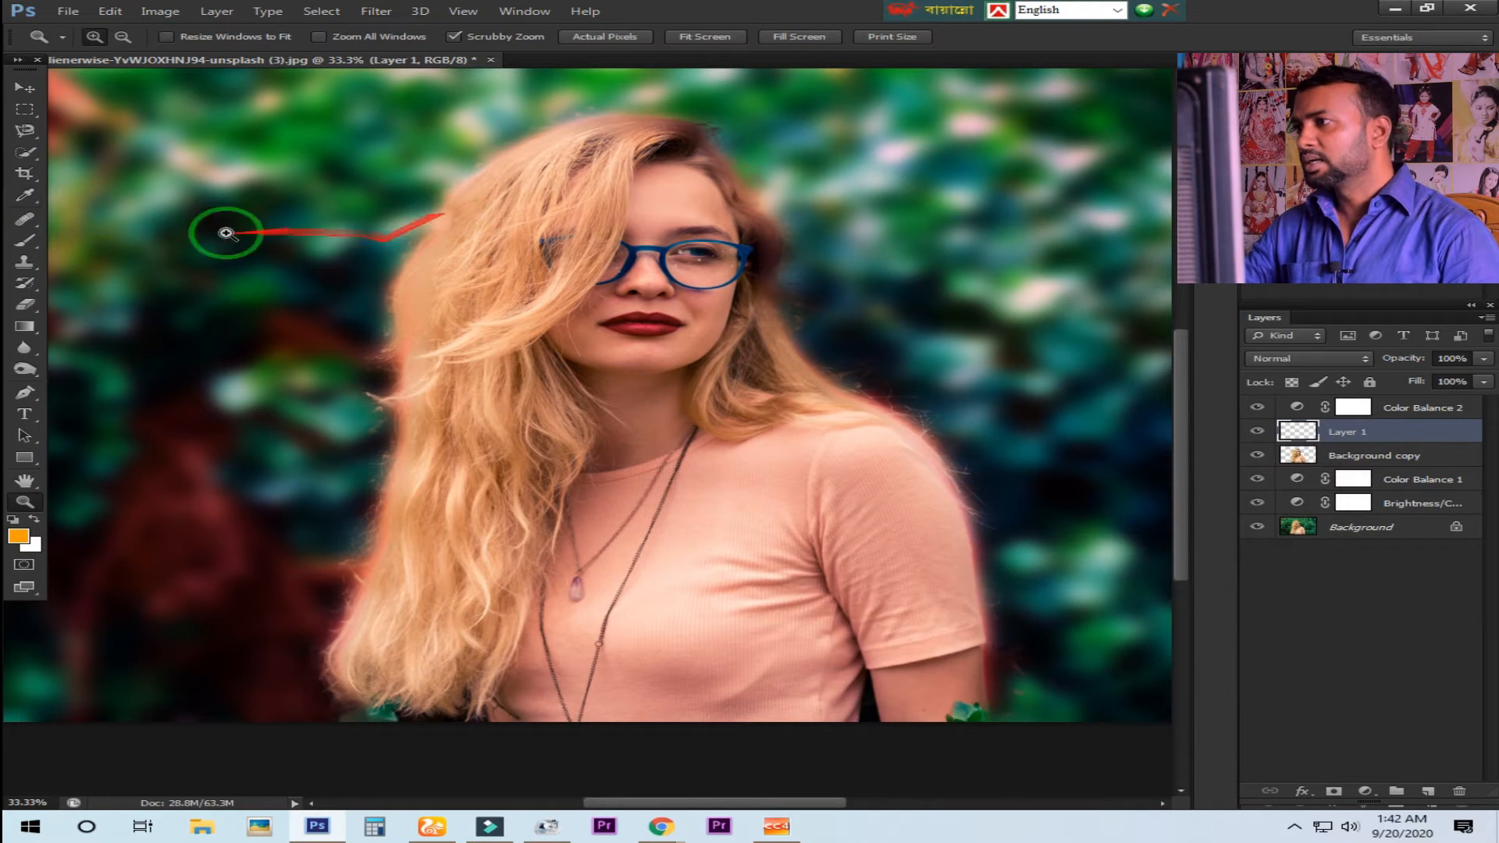
Step: Paint orange over the long hair covering one side of the woman's face with a soft round 150 px Brush at 0% hardness
right_click(36, 247)
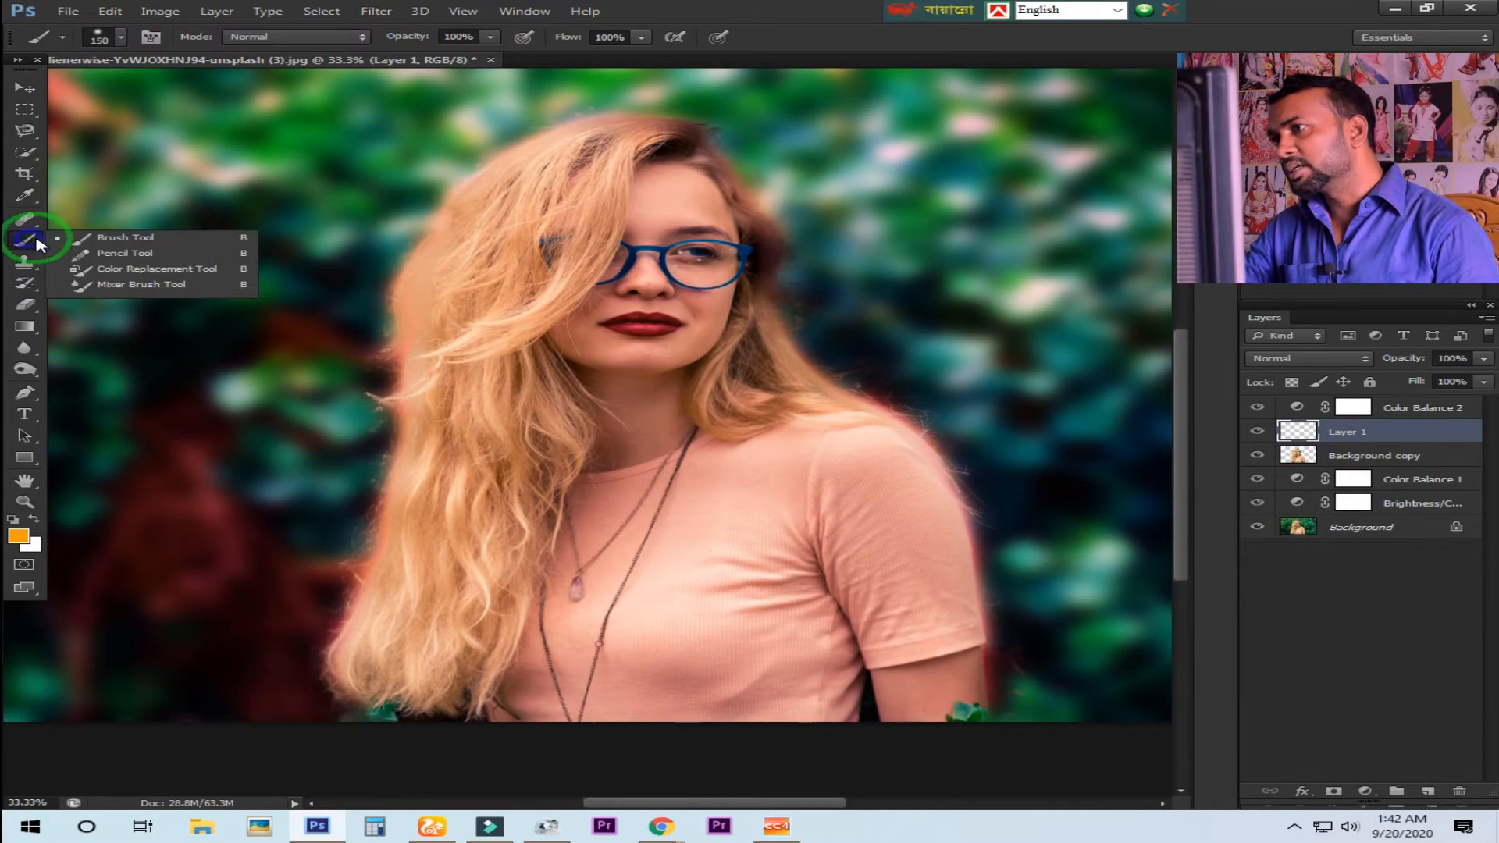
left_click(109, 228)
left_click(49, 37)
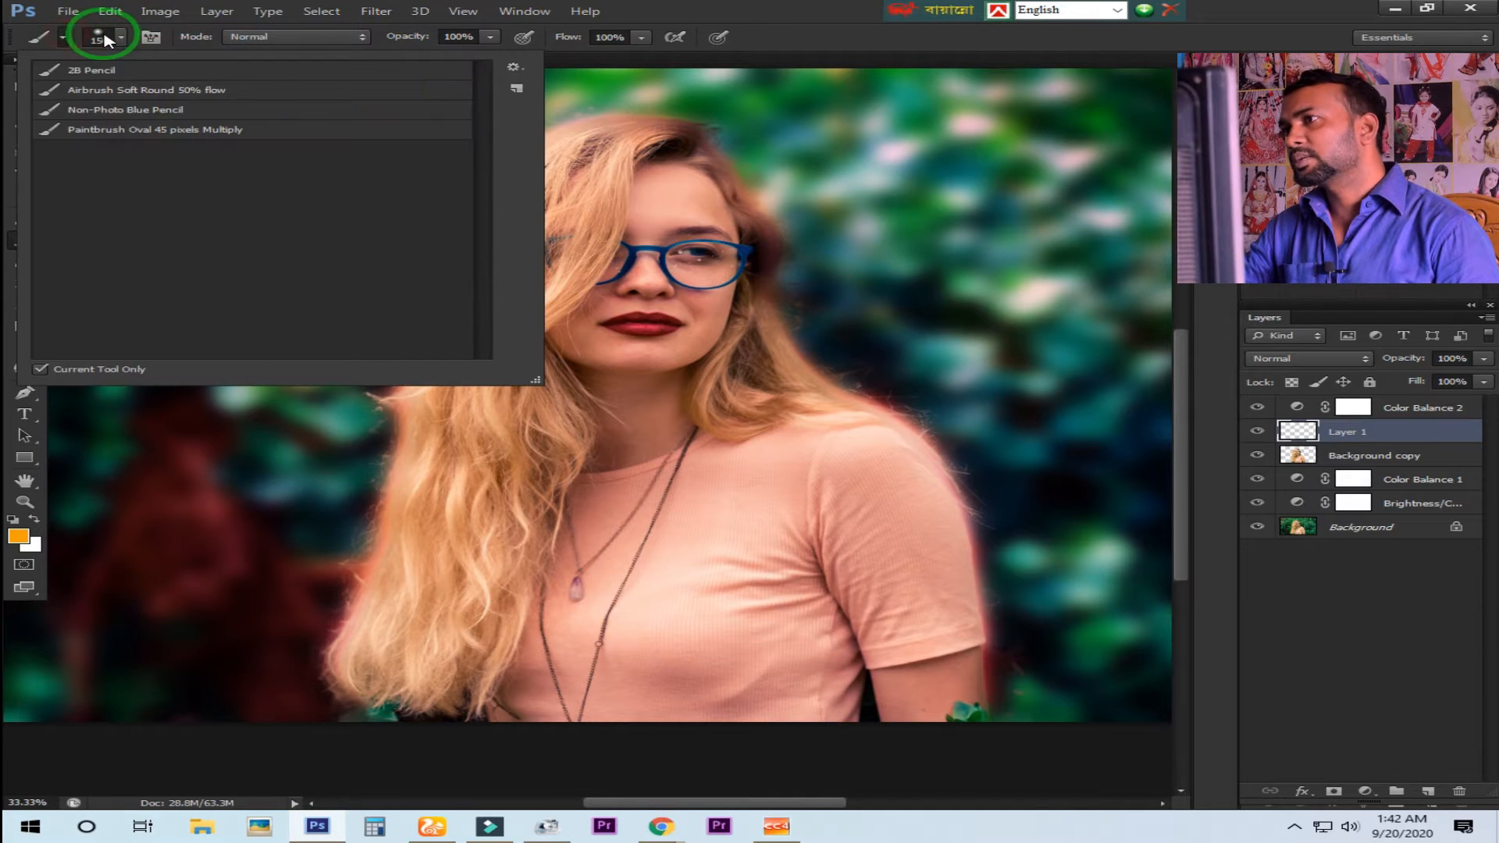
left_click(102, 38)
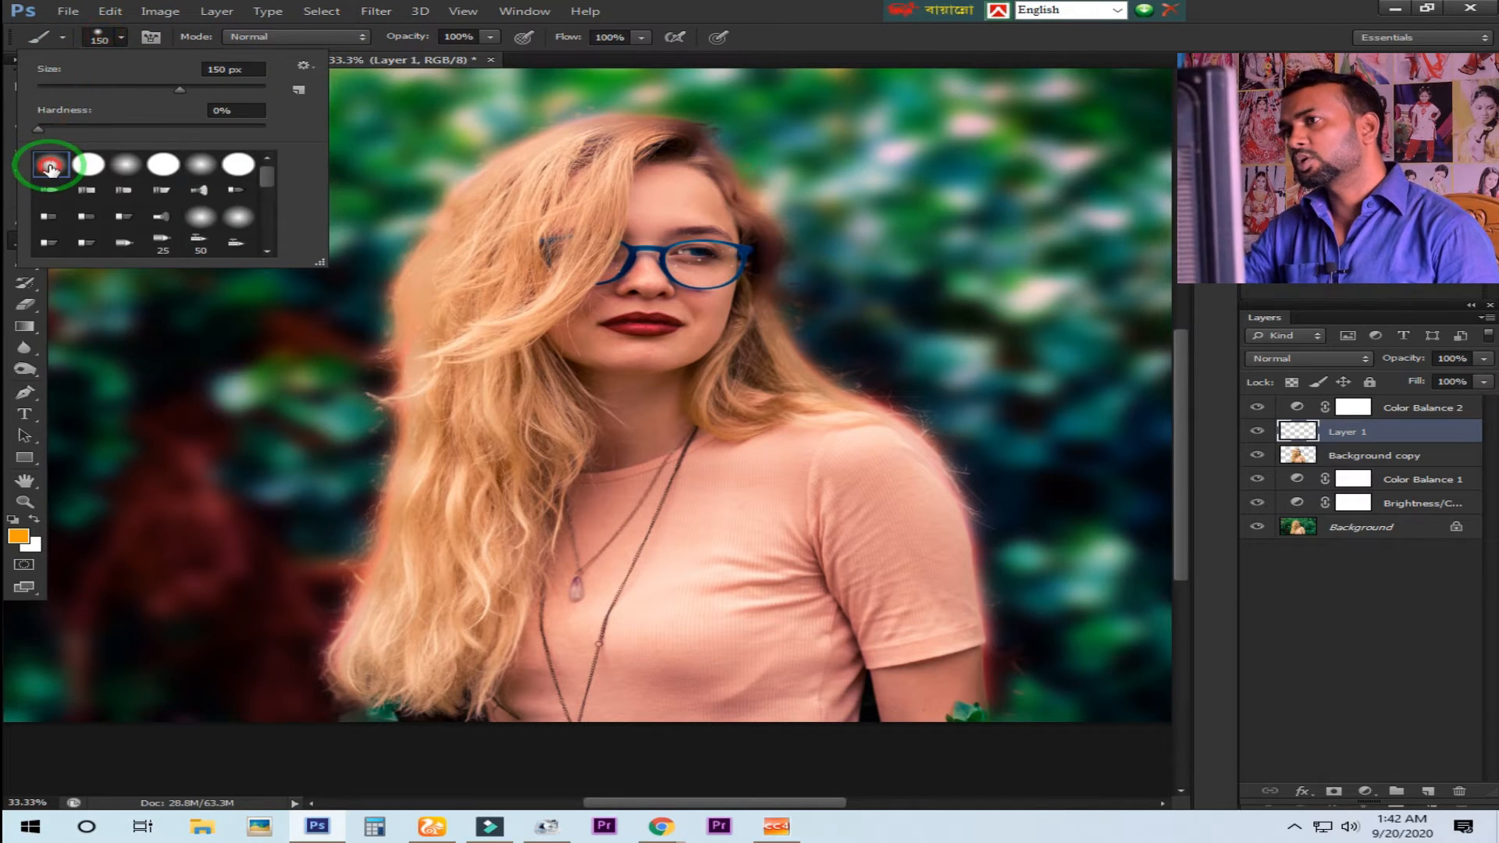
left_click(489, 39)
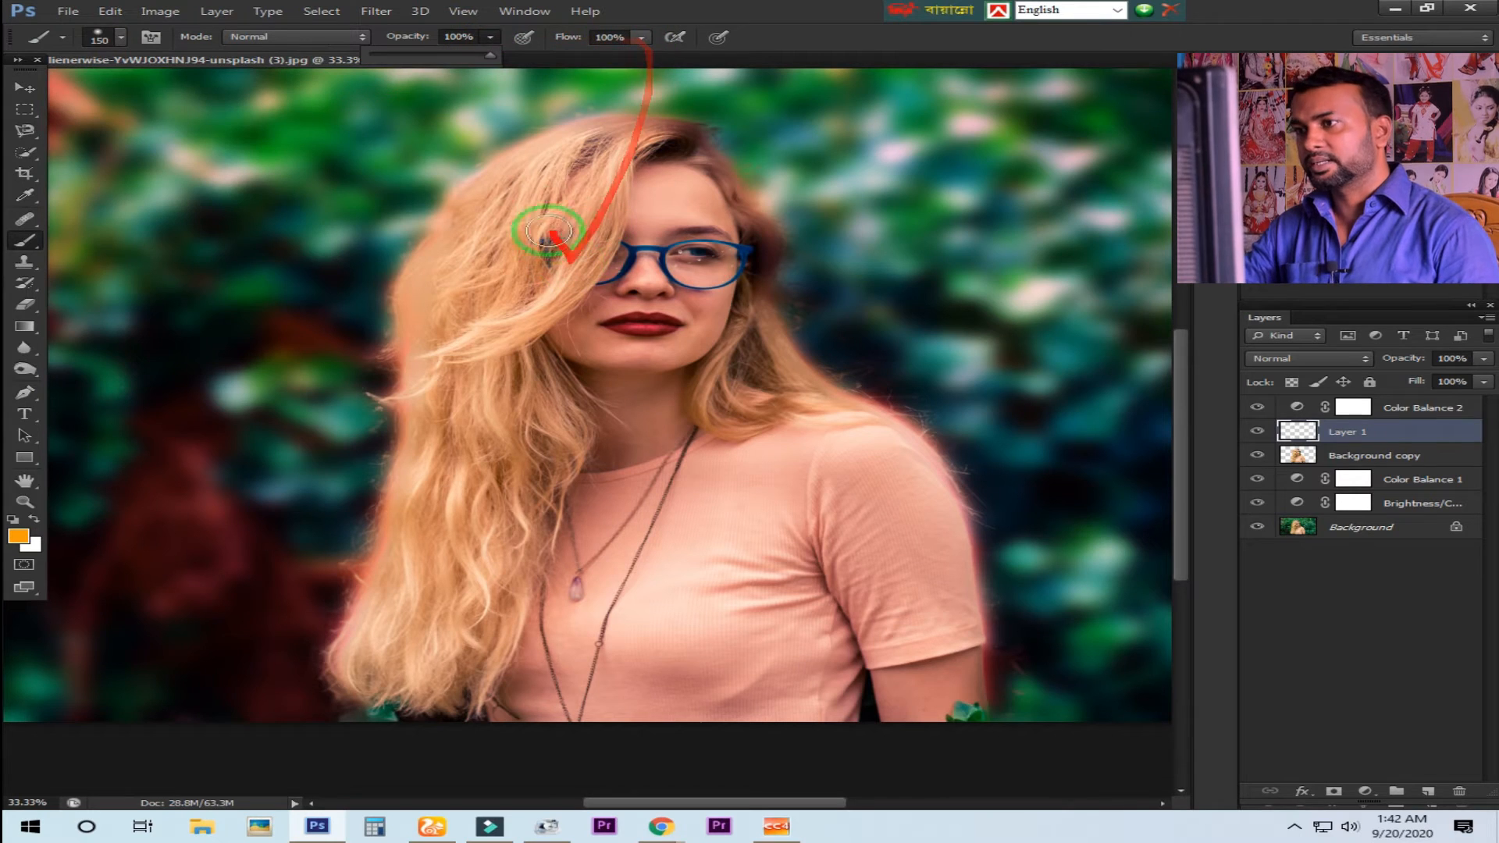
mouse_move(605, 145)
left_mouse_down()
mouse_move(580, 246)
mouse_move(585, 229)
mouse_move(516, 321)
mouse_move(496, 319)
mouse_move(525, 210)
mouse_move(562, 161)
mouse_move(656, 131)
mouse_move(531, 159)
mouse_move(494, 185)
mouse_move(440, 306)
mouse_move(450, 266)
mouse_move(408, 321)
mouse_move(416, 362)
mouse_move(465, 315)
mouse_move(459, 348)
mouse_move(489, 210)
mouse_move(504, 264)
mouse_move(574, 179)
mouse_move(510, 325)
mouse_move(509, 355)
mouse_move(557, 404)
mouse_move(567, 457)
mouse_move(488, 696)
mouse_move(417, 708)
mouse_move(349, 672)
mouse_move(424, 426)
mouse_move(506, 401)
mouse_move(511, 430)
mouse_move(511, 371)
mouse_move(520, 479)
mouse_move(494, 587)
mouse_move(485, 543)
mouse_move(449, 660)
left_mouse_up()
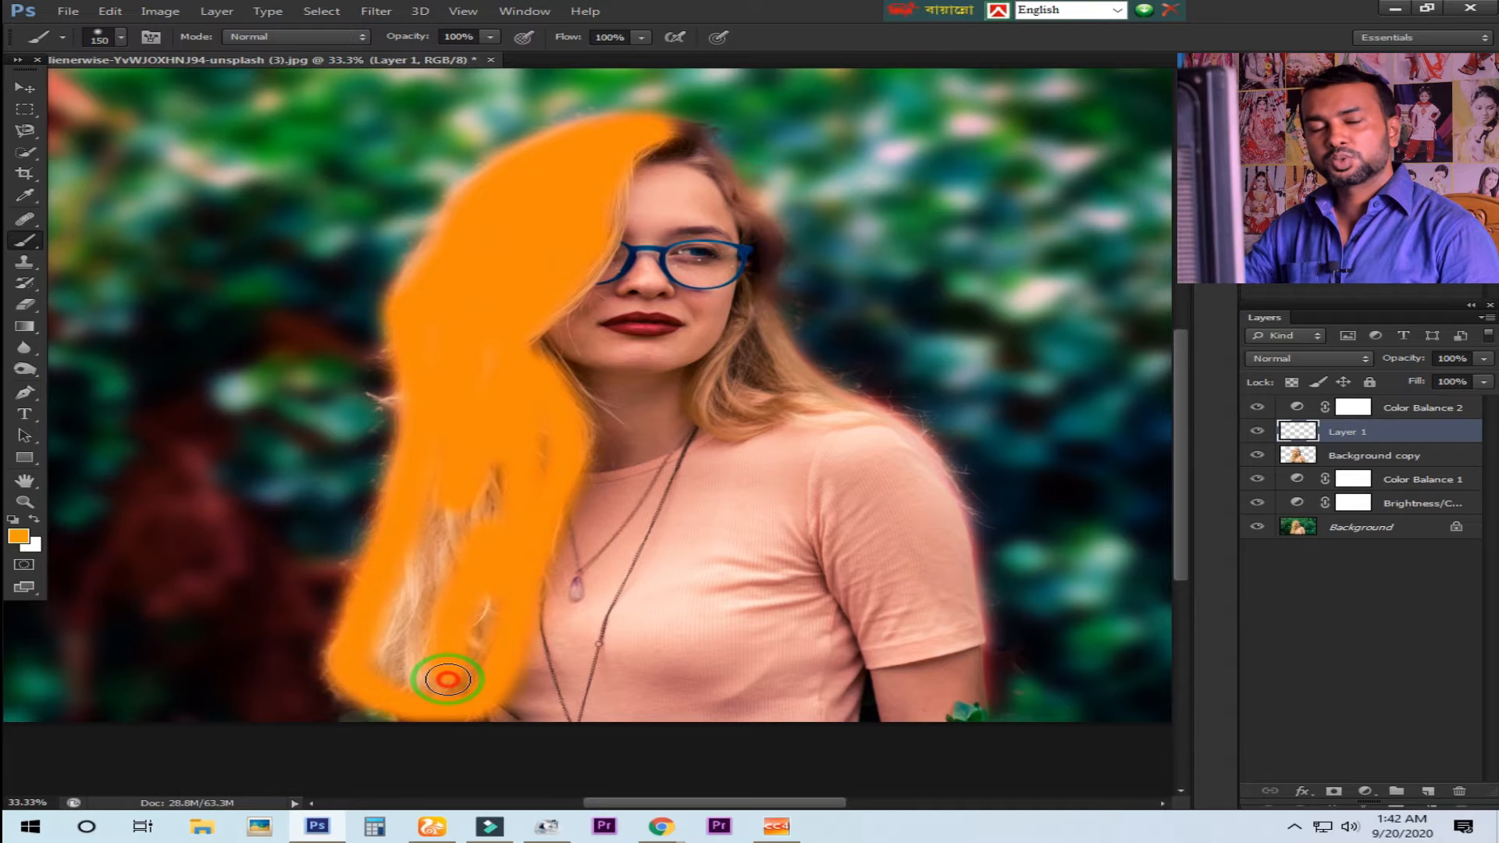
mouse_move(464, 657)
left_mouse_down()
mouse_move(516, 457)
mouse_move(416, 612)
mouse_move(420, 501)
mouse_move(405, 686)
left_mouse_up()
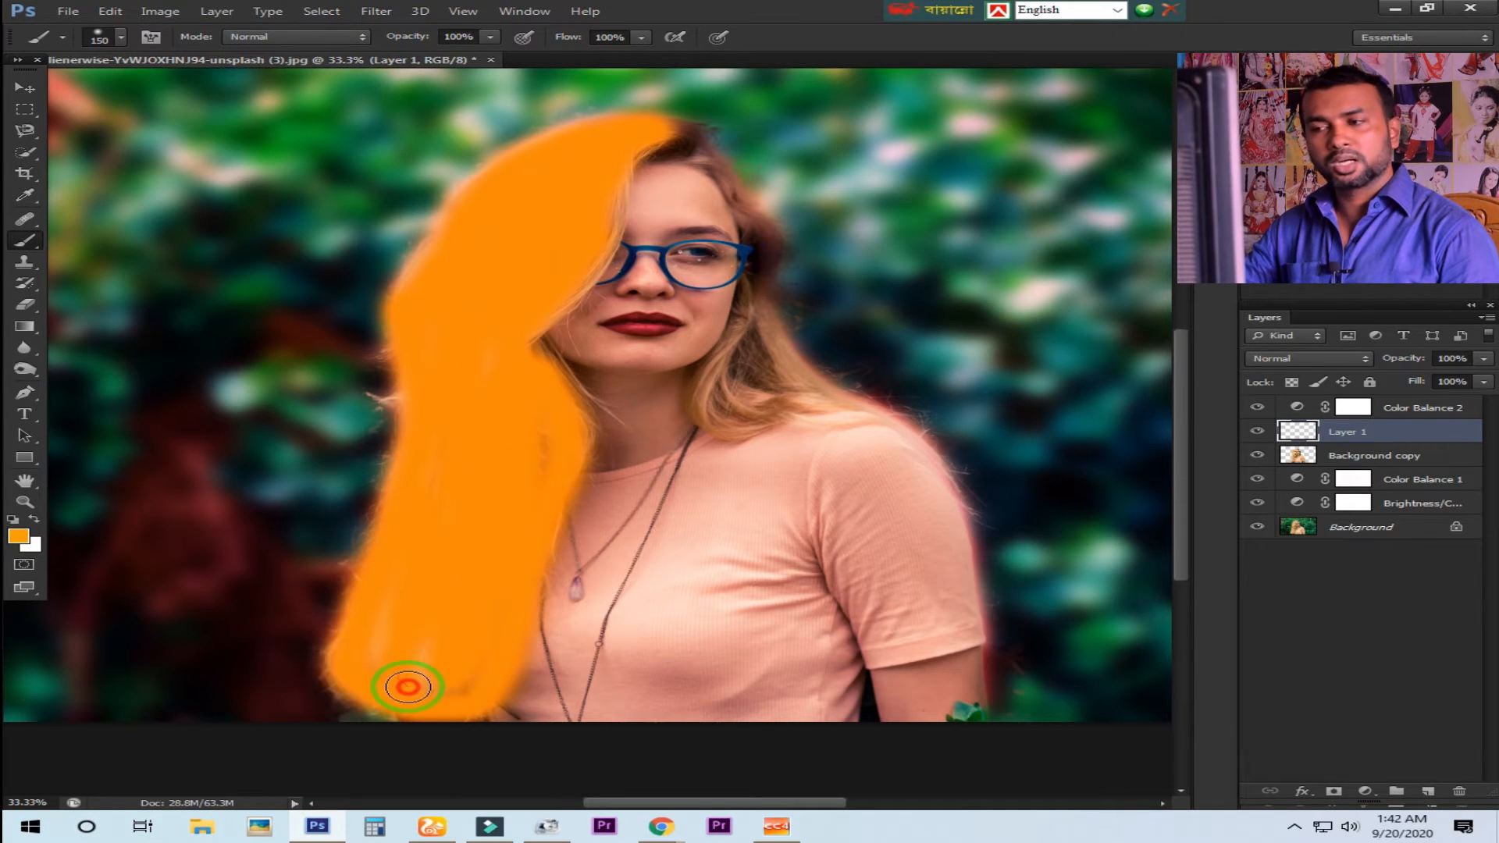
Step: Paint orange over the remaining hair beside the neck, glasses and forehead with a 90 px brush, and fill the gap near the cheek
mouse_move(742, 344)
left_mouse_down()
mouse_move(709, 403)
mouse_move(736, 424)
mouse_move(785, 361)
mouse_move(805, 404)
left_mouse_up()
left_click_drag(769, 357, 776, 324)
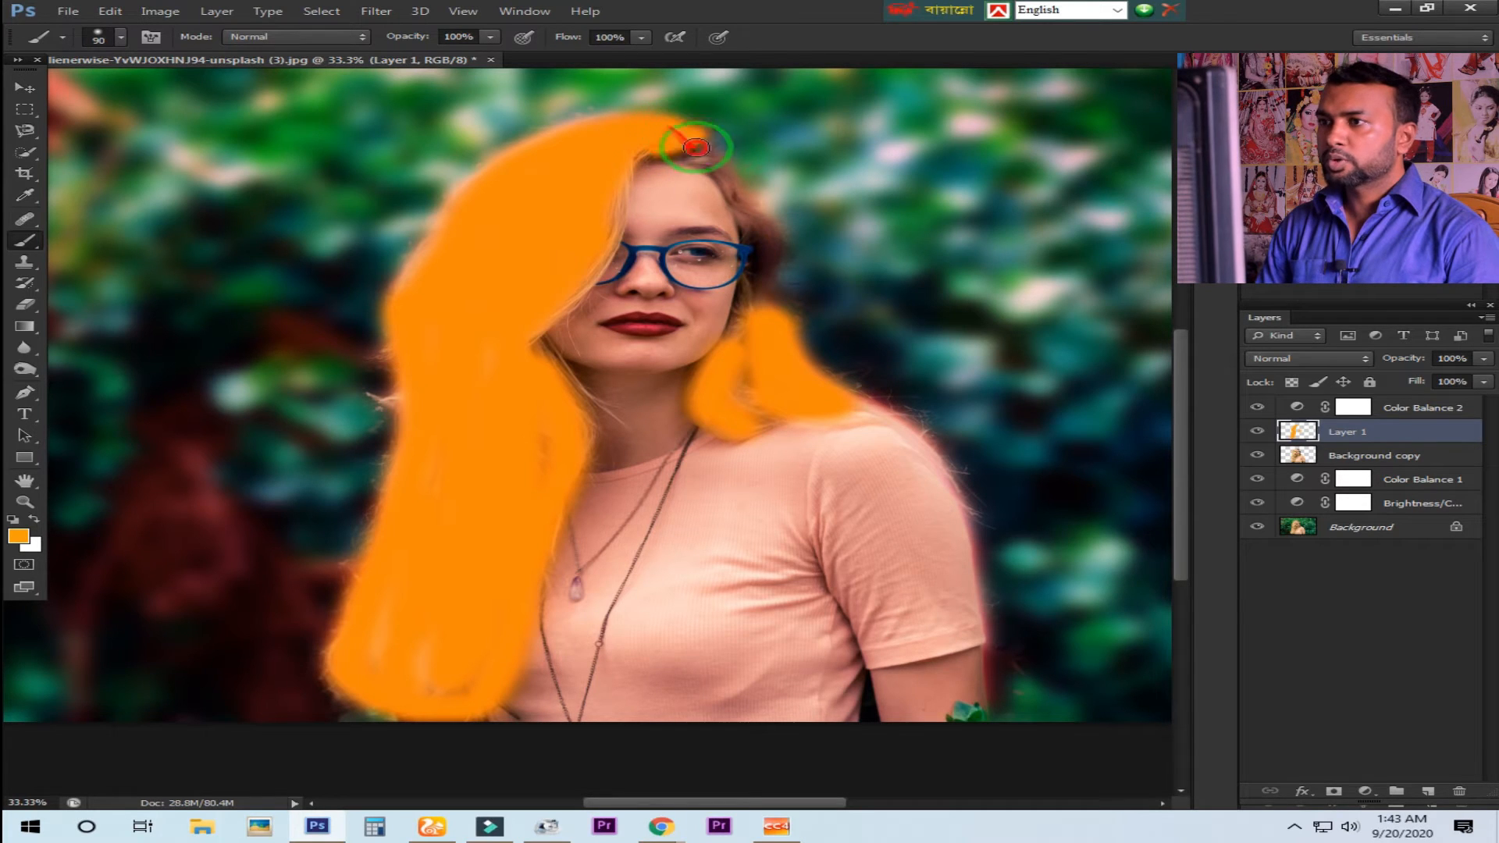
mouse_move(746, 209)
left_mouse_down()
mouse_move(769, 250)
mouse_move(765, 293)
left_mouse_up()
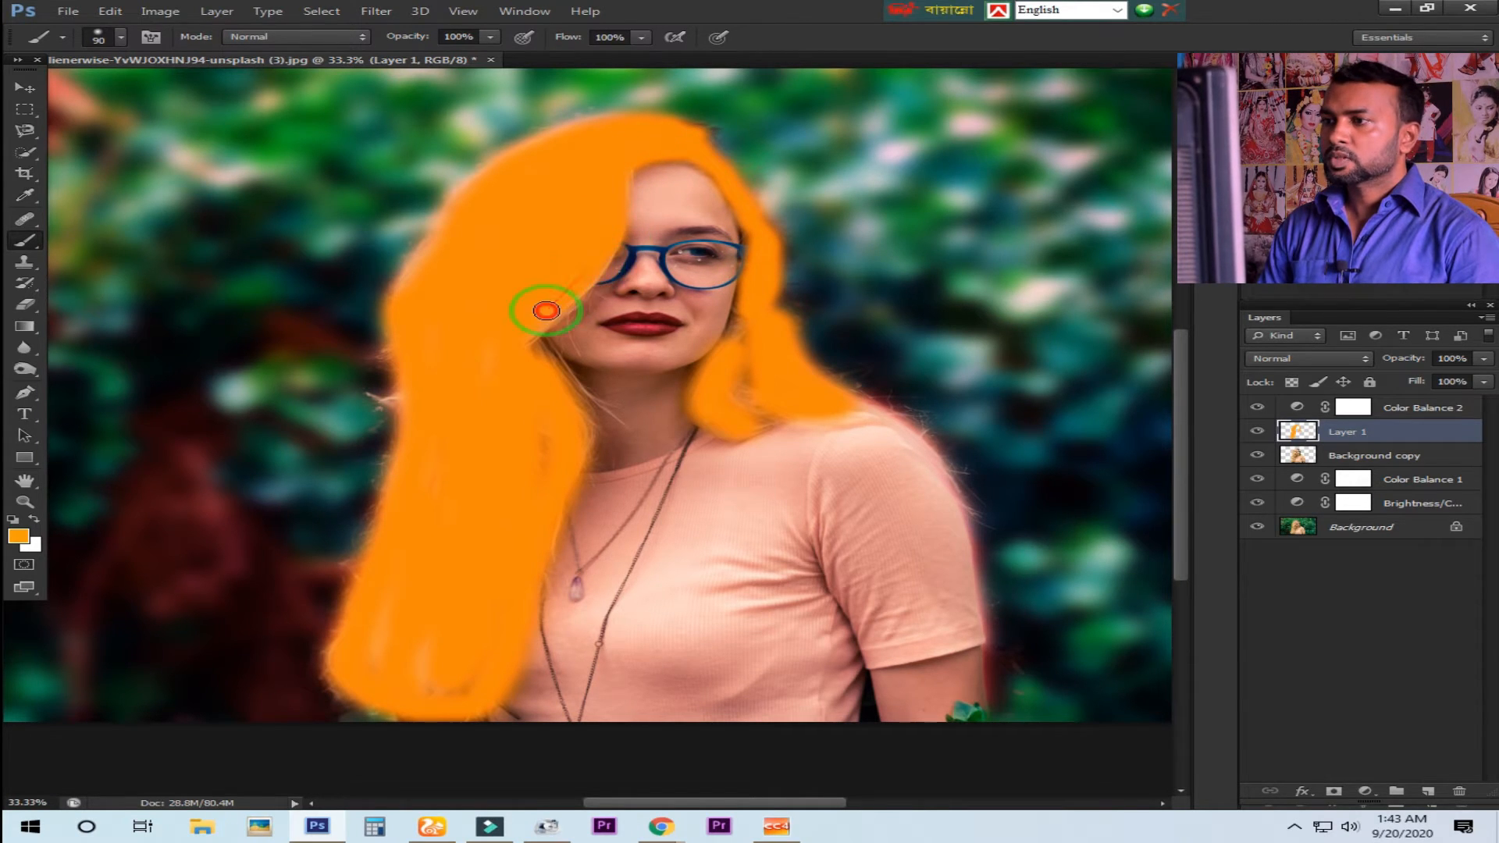
mouse_move(523, 342)
left_mouse_down()
mouse_move(520, 487)
mouse_move(532, 360)
left_mouse_up()
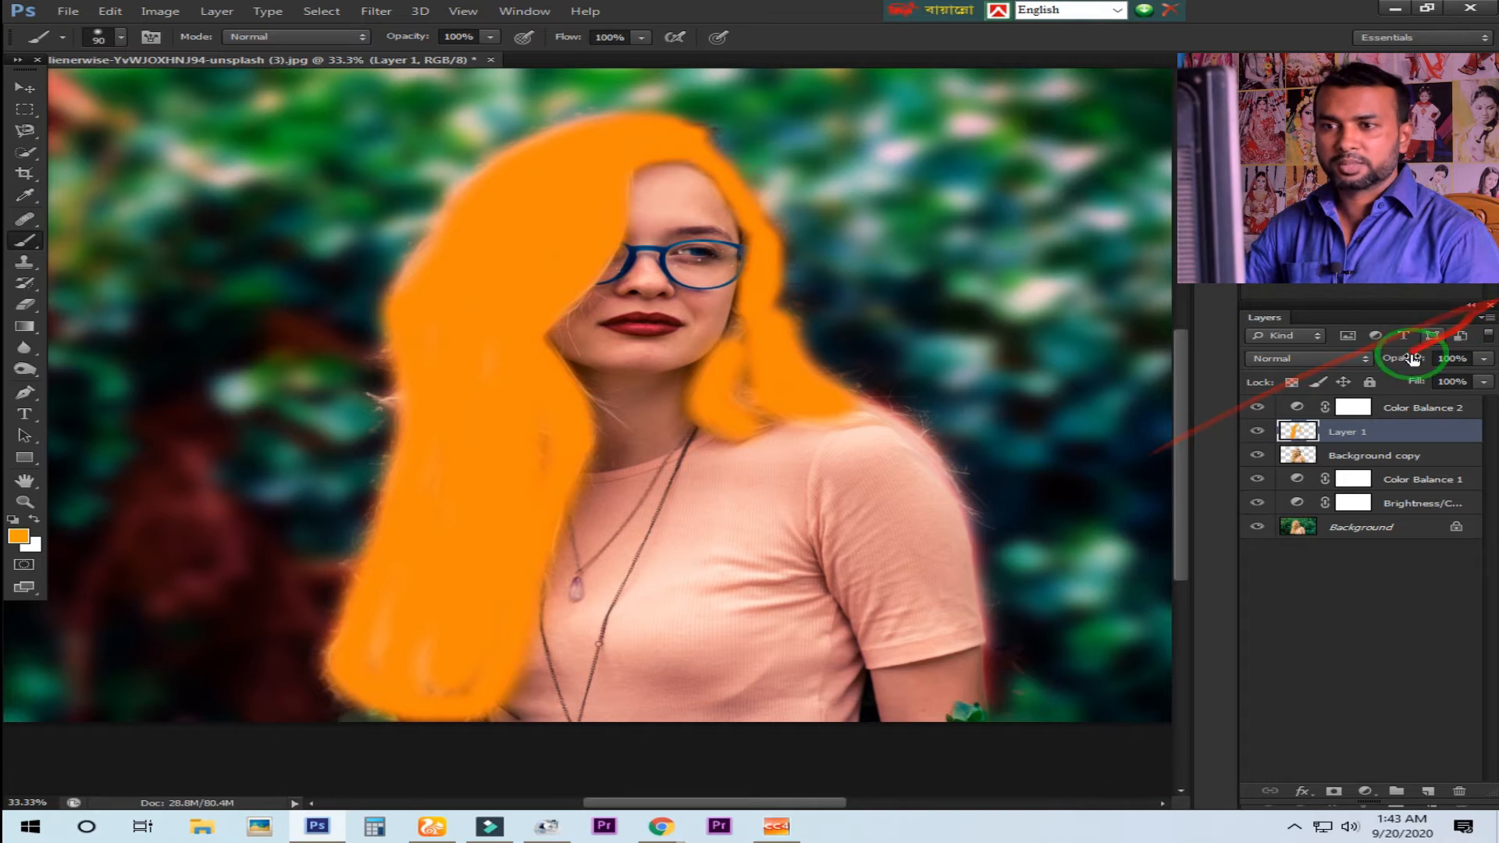
Step: Try the Screen blend mode on the painted hair layer, choose Soft Light instead, and set its fill to 85%
left_click(1306, 358)
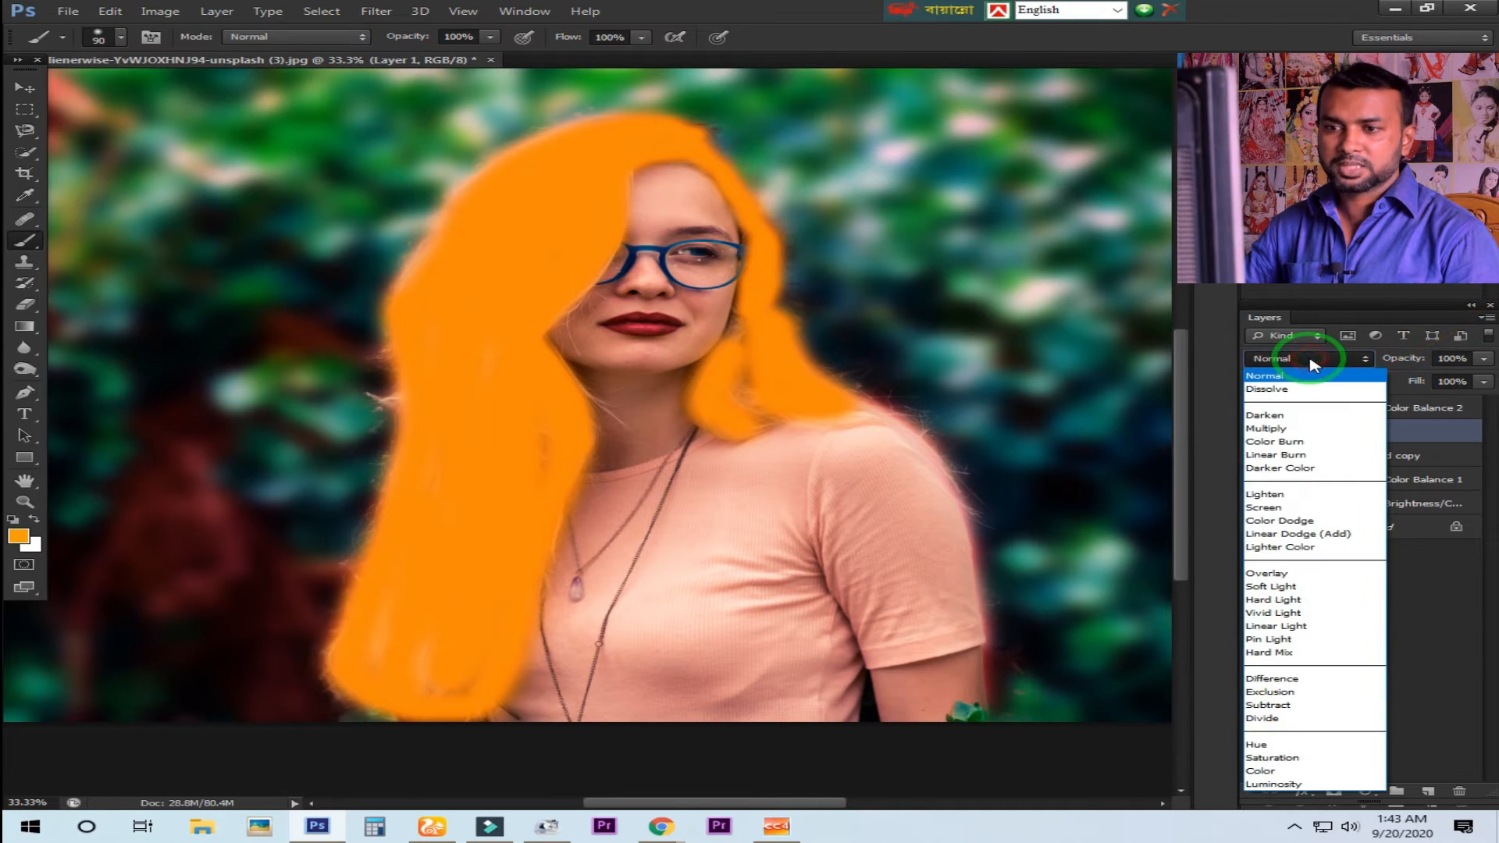
left_click(1274, 509)
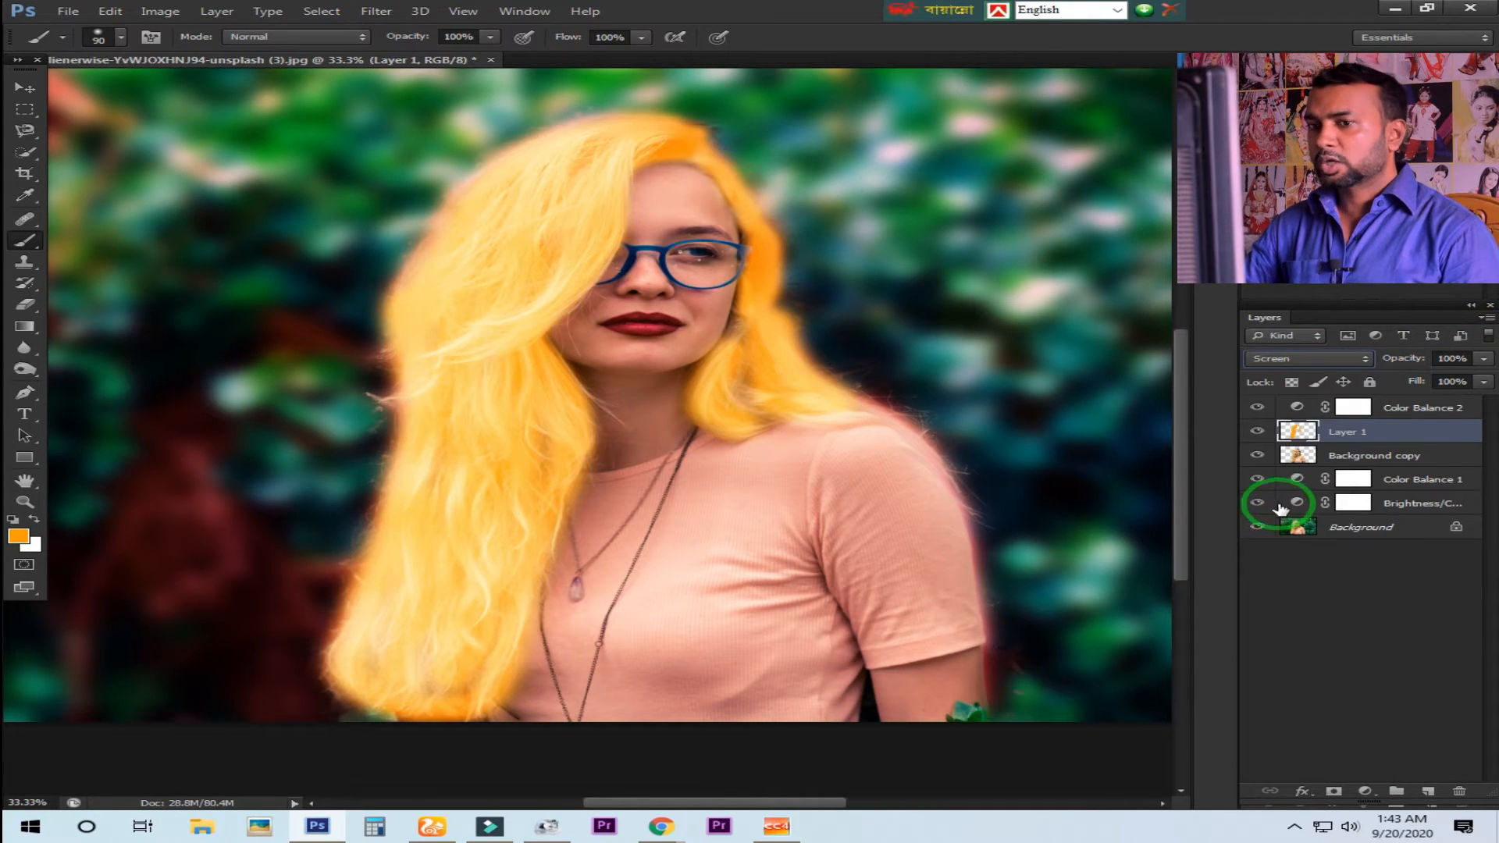
left_click(1302, 358)
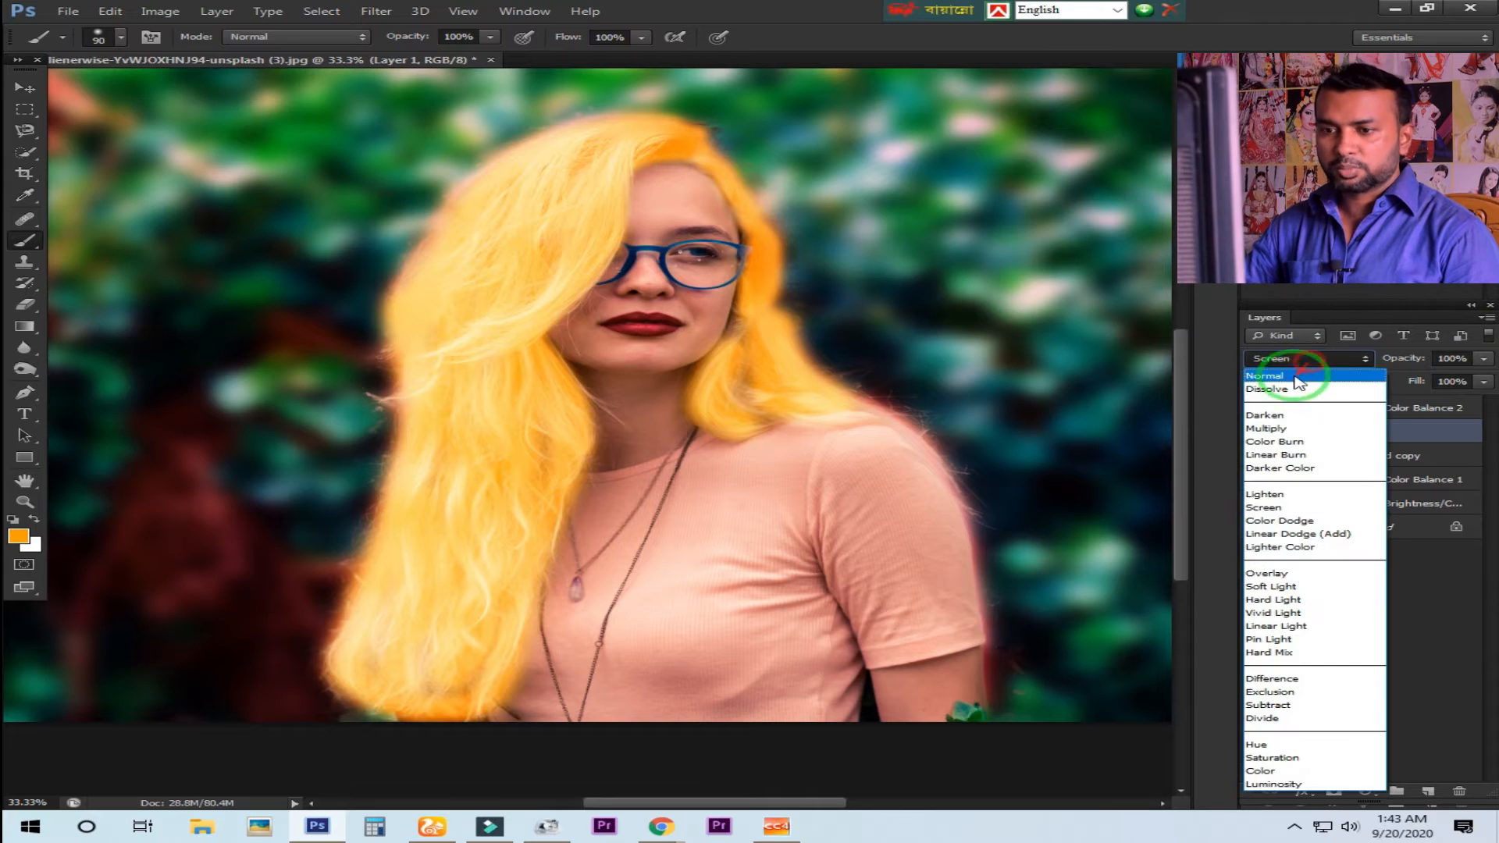
left_click(1273, 587)
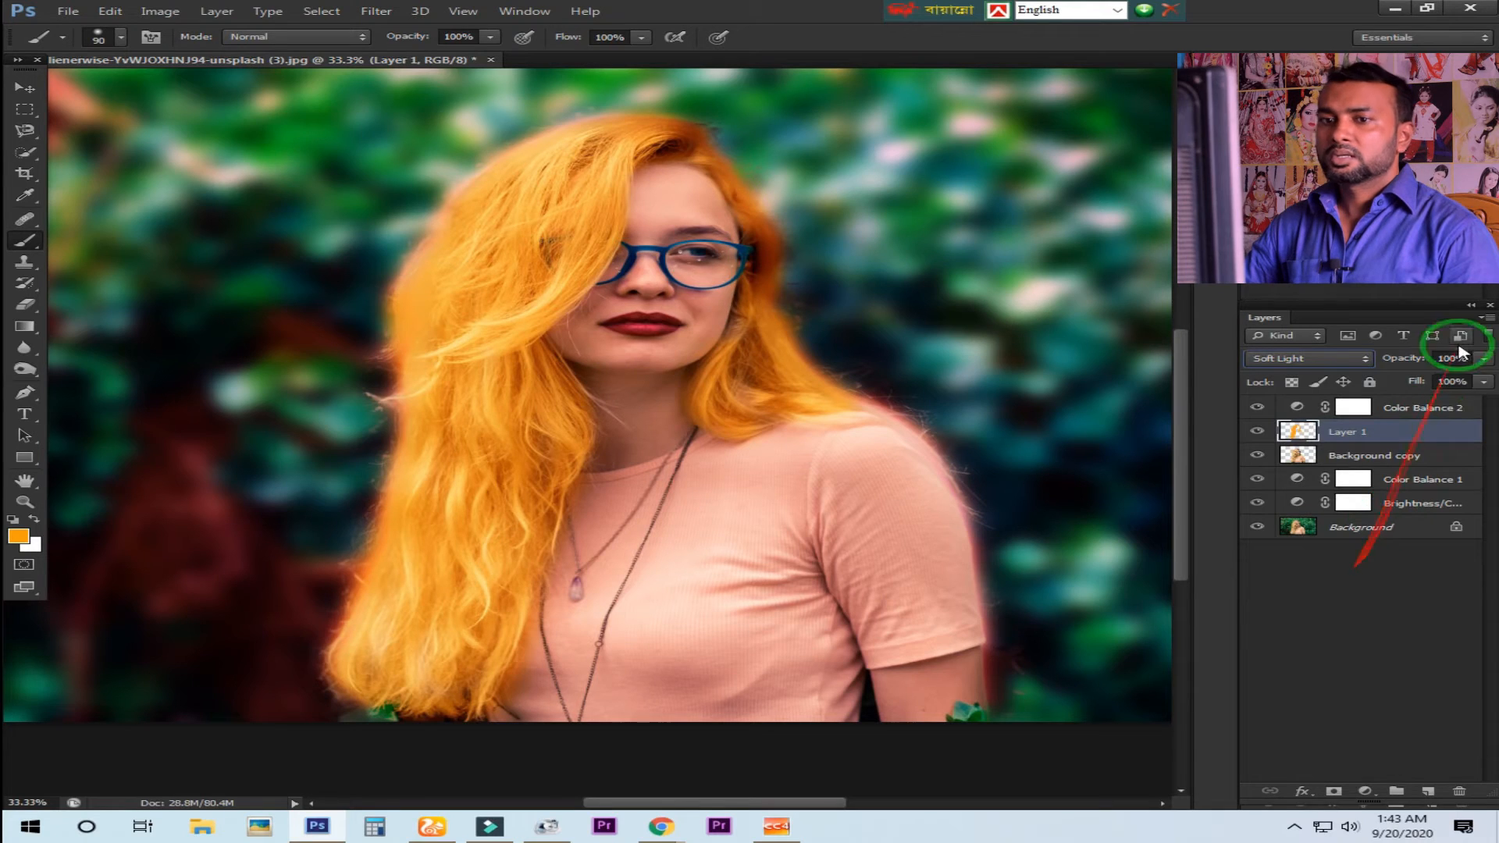
left_click_drag(1484, 383, 1469, 422)
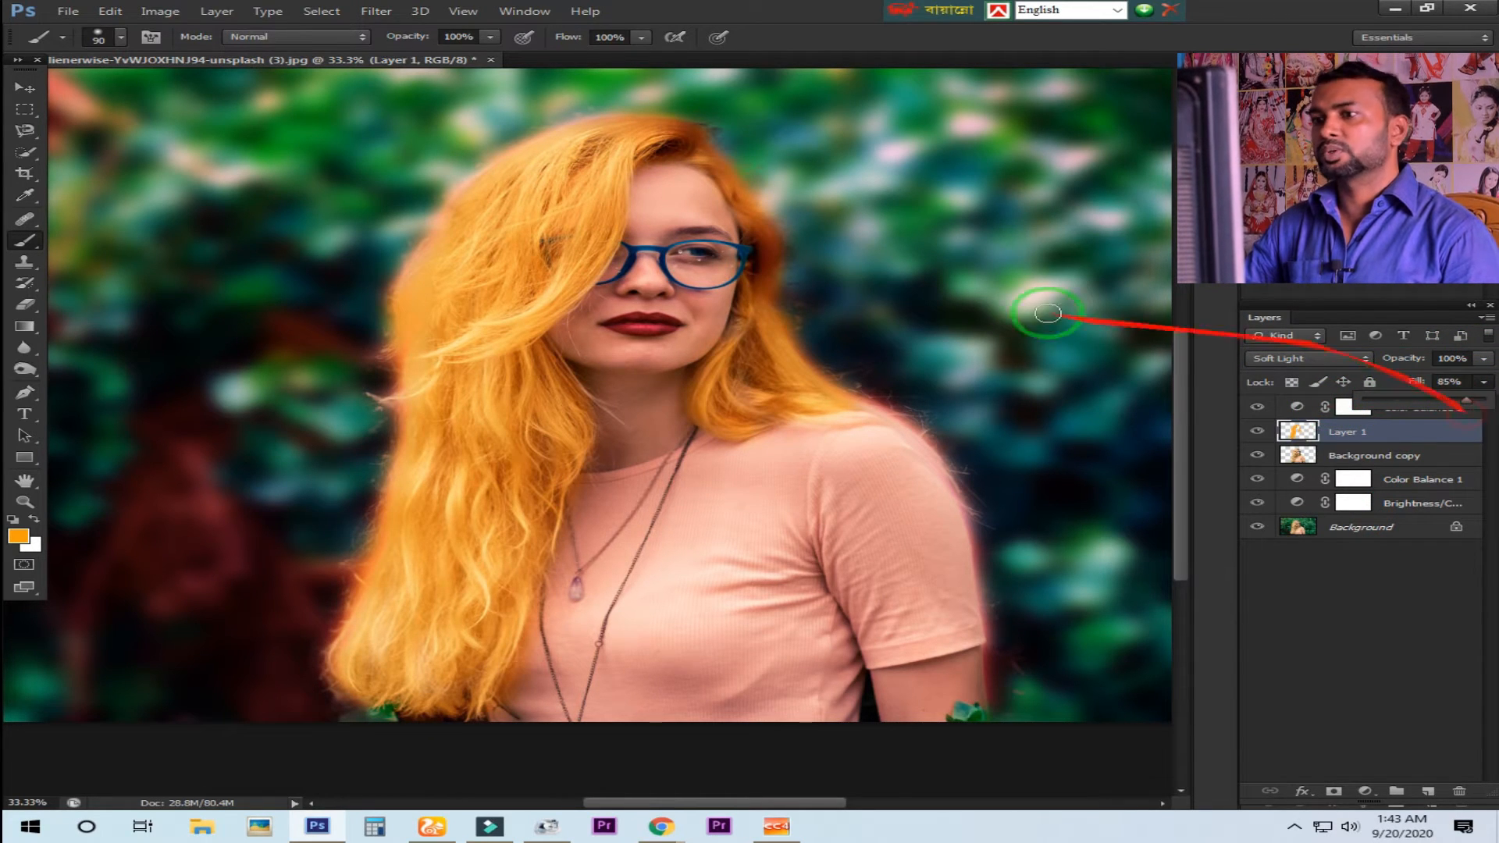
Step: Compare the hair with and without the orange colouring by repeatedly hiding and showing Layer 1
left_click(1255, 432)
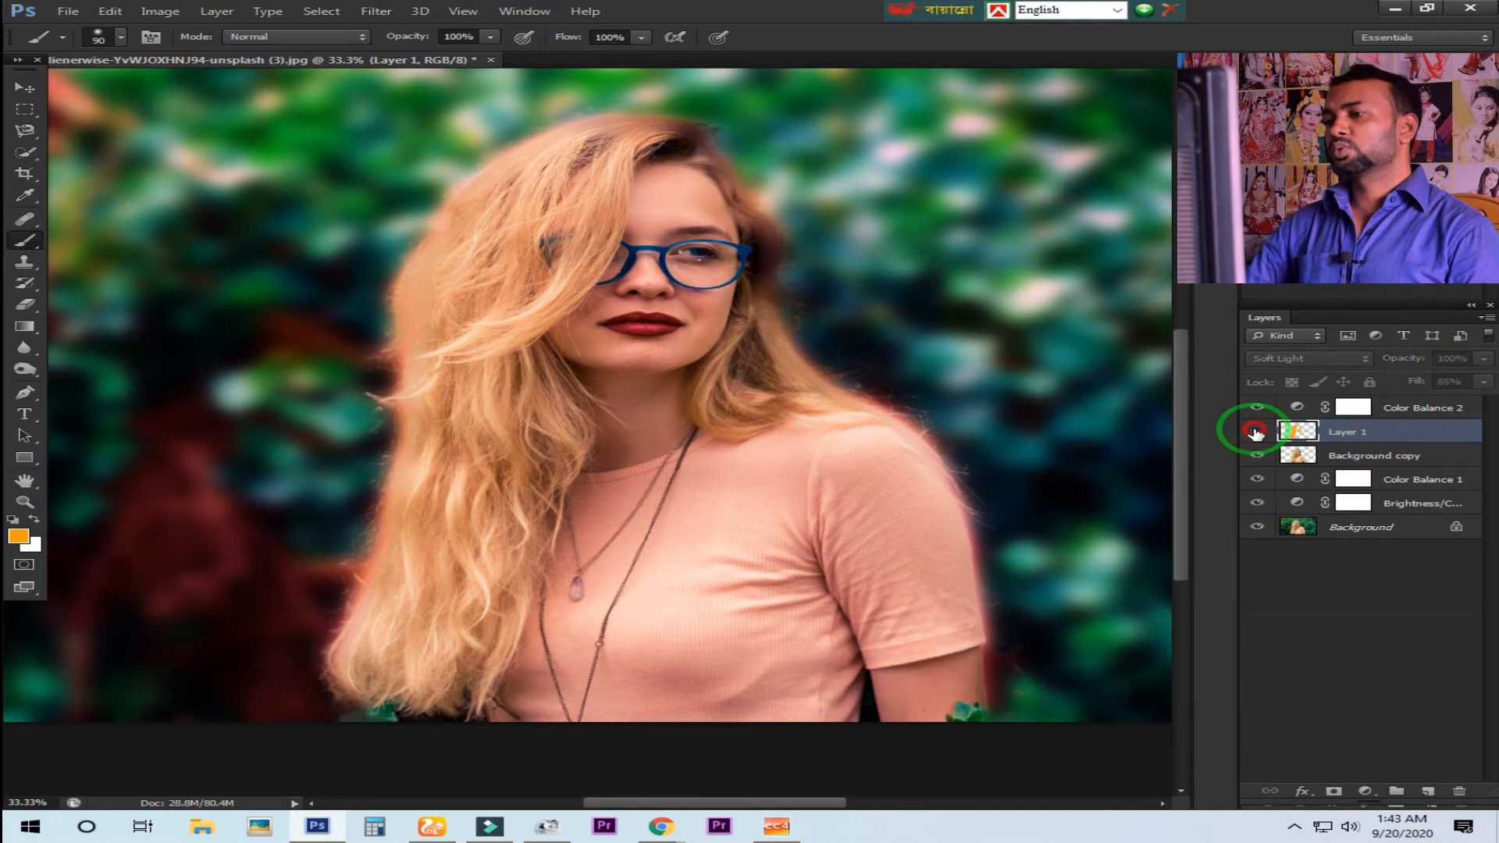
left_click(1256, 431)
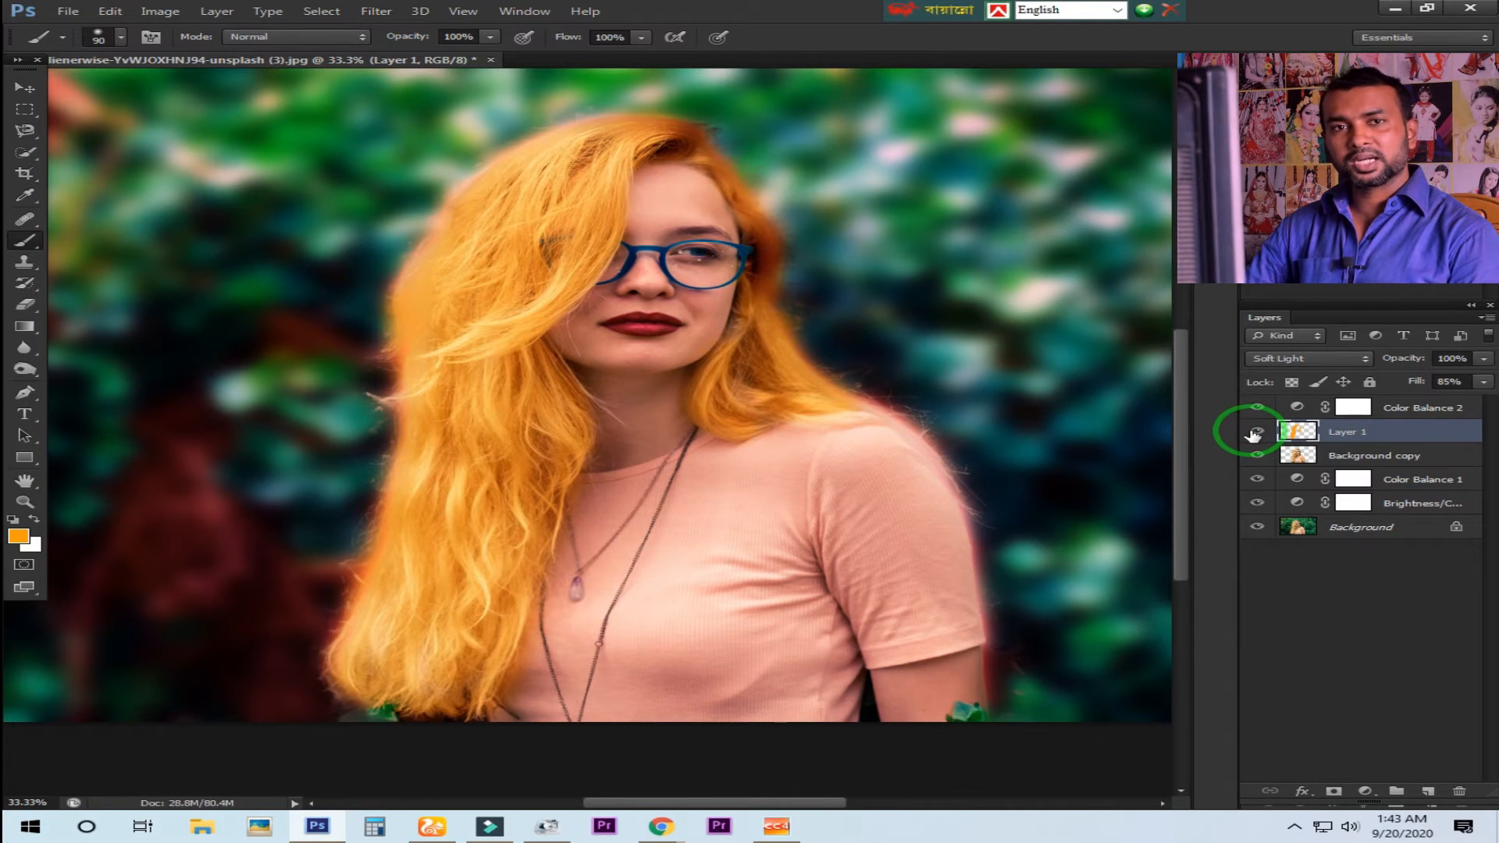
left_click(1246, 433)
left_click(1246, 432)
left_click(1246, 432)
left_click(1246, 433)
Step: Set the fill of the orange hair layer to 97% and view the whole picture
left_click_drag(1485, 383, 1488, 419)
key("z")
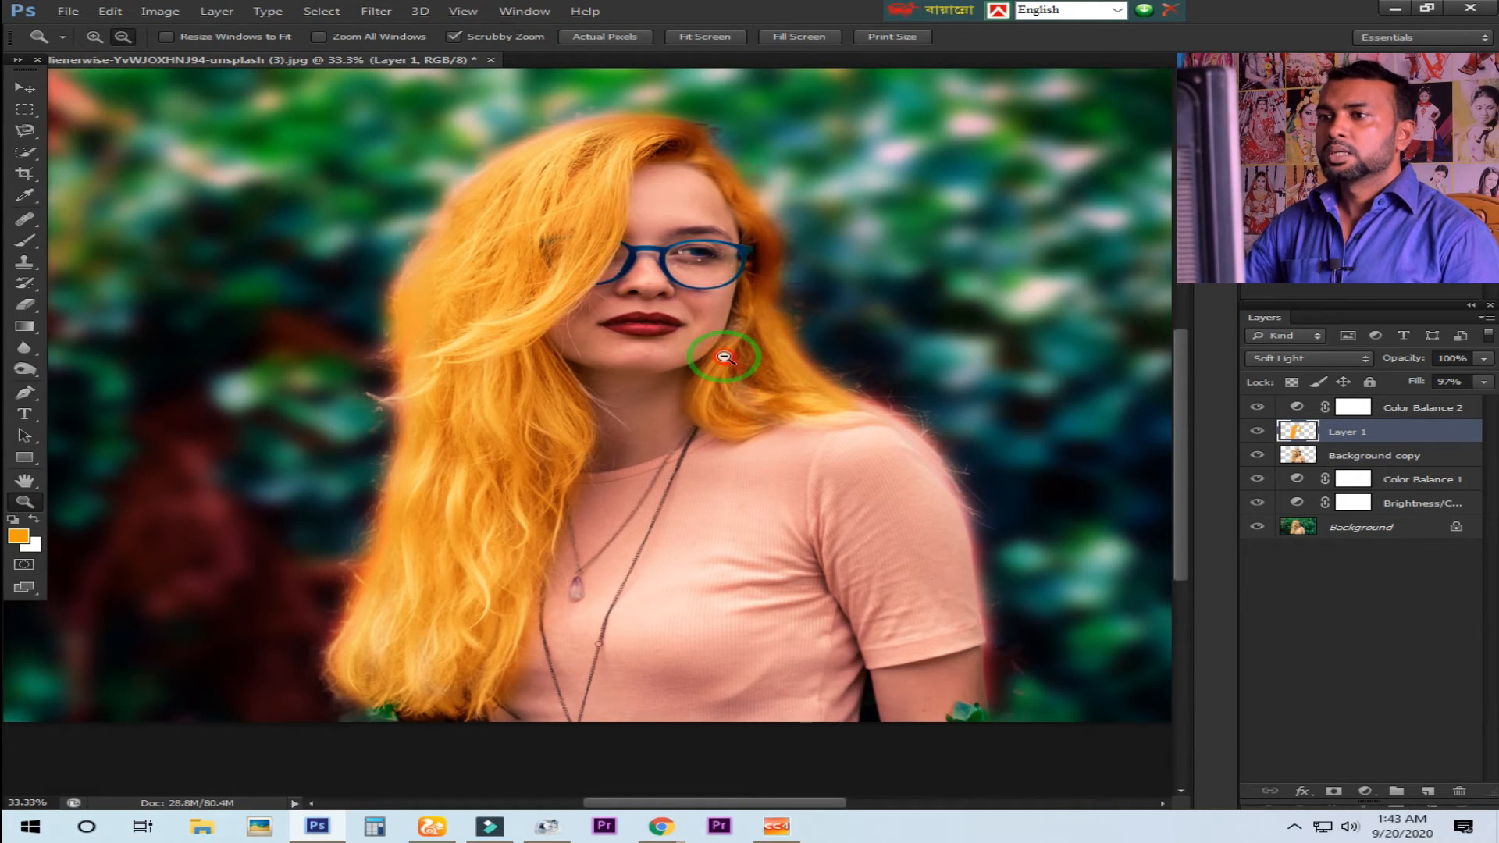
left_click(724, 357, "alt")
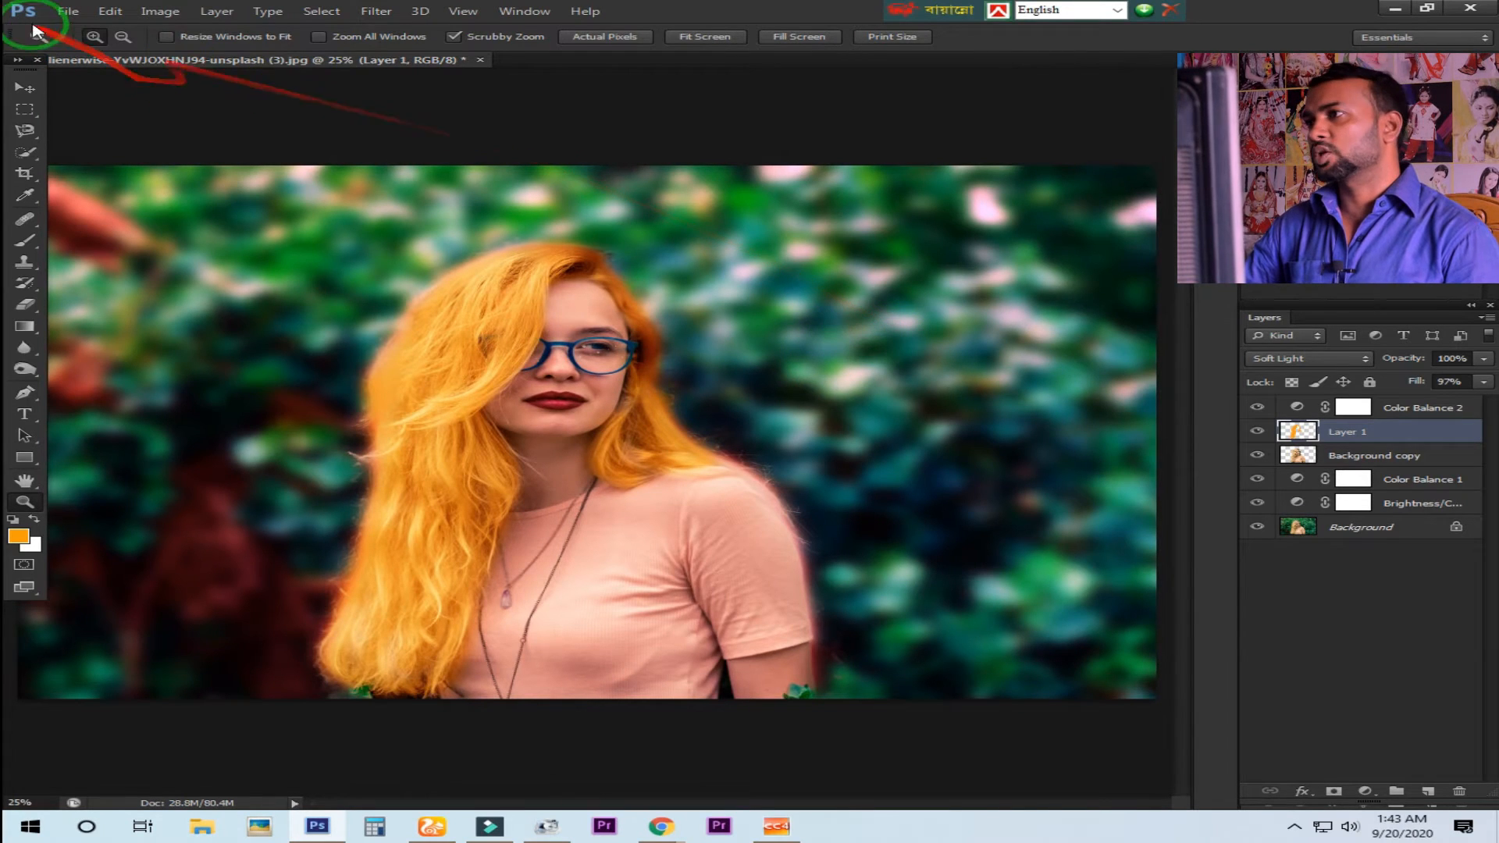
Step: Place the light-burst picture images (176) from the sunlight-light-effects-vector folder into the photo
left_click(68, 11)
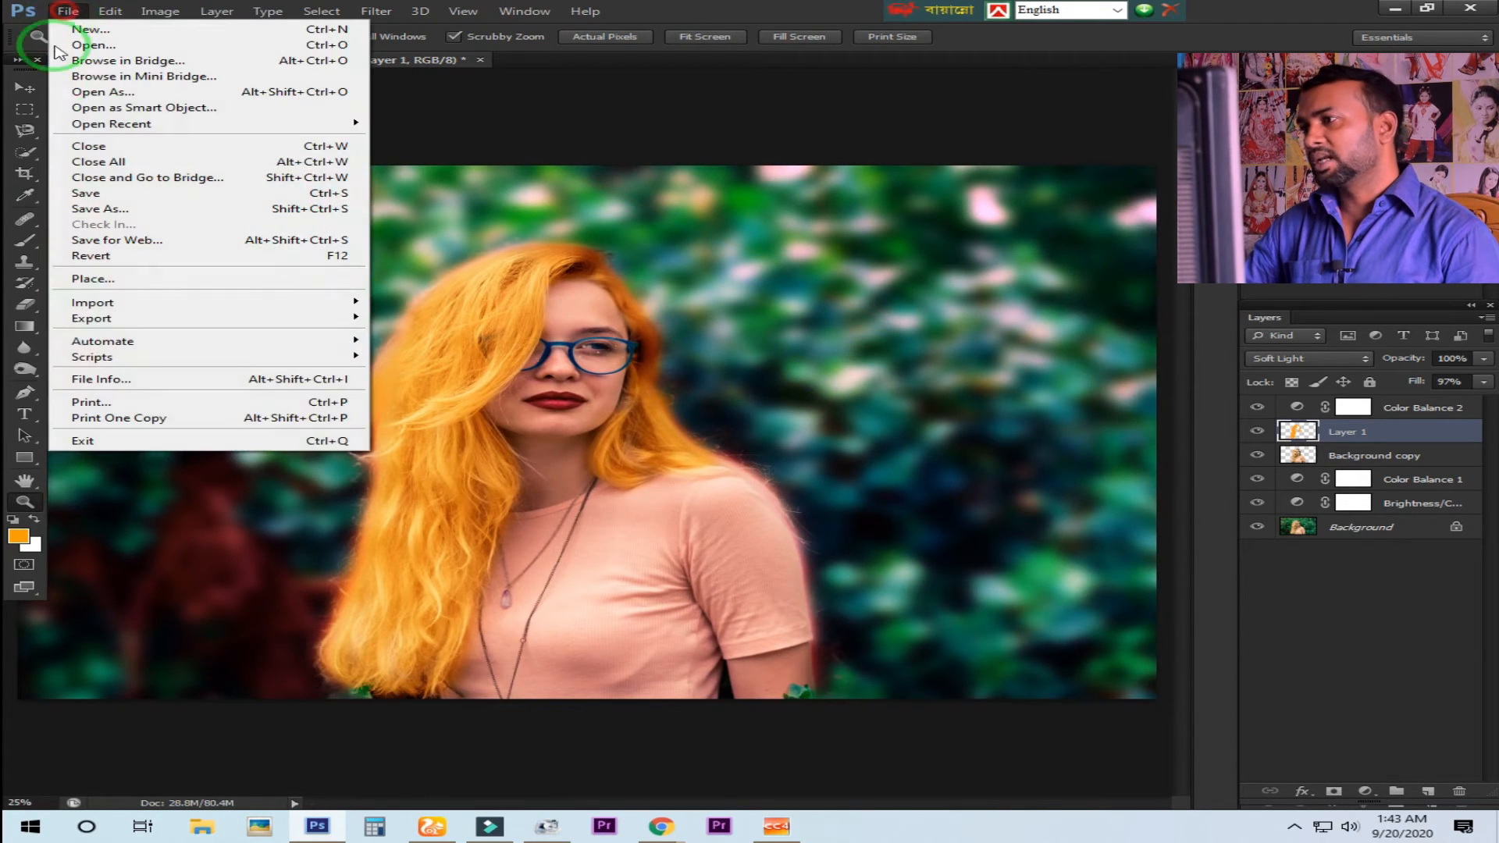
left_click(132, 279)
left_click(59, 126)
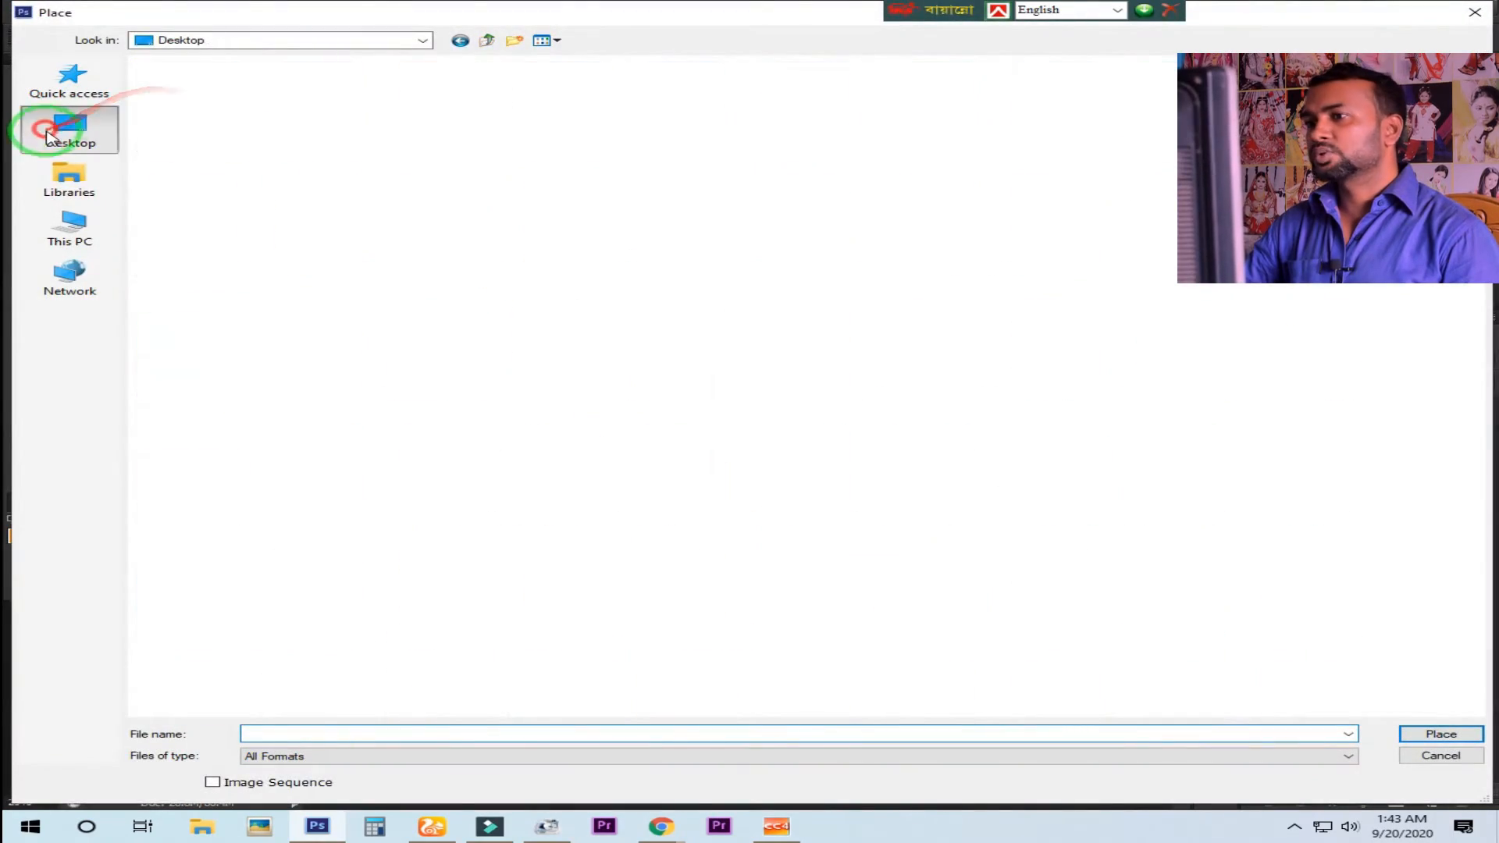
double_click(781, 292)
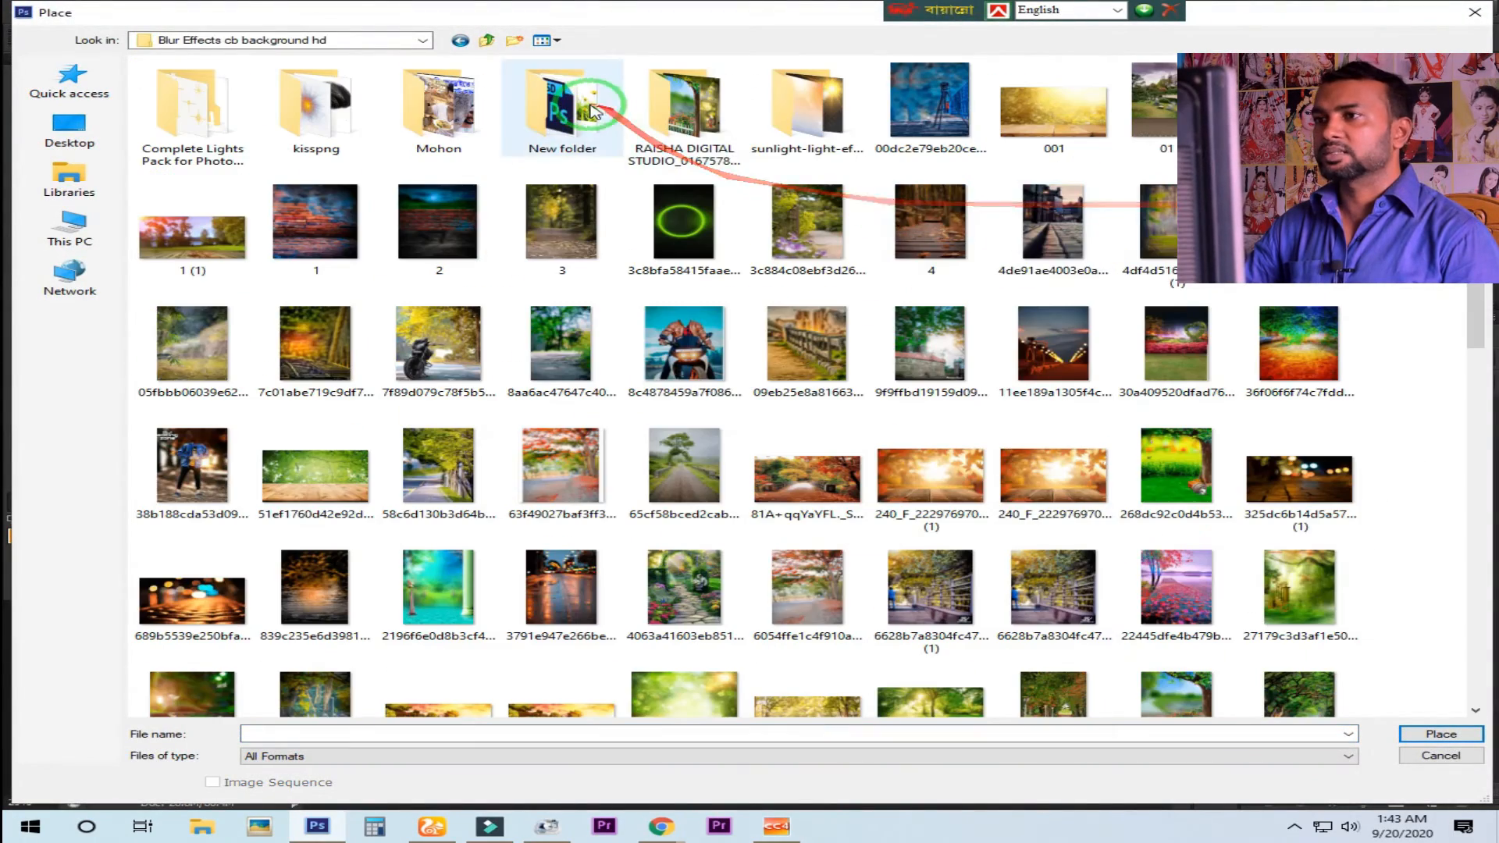
double_click(812, 149)
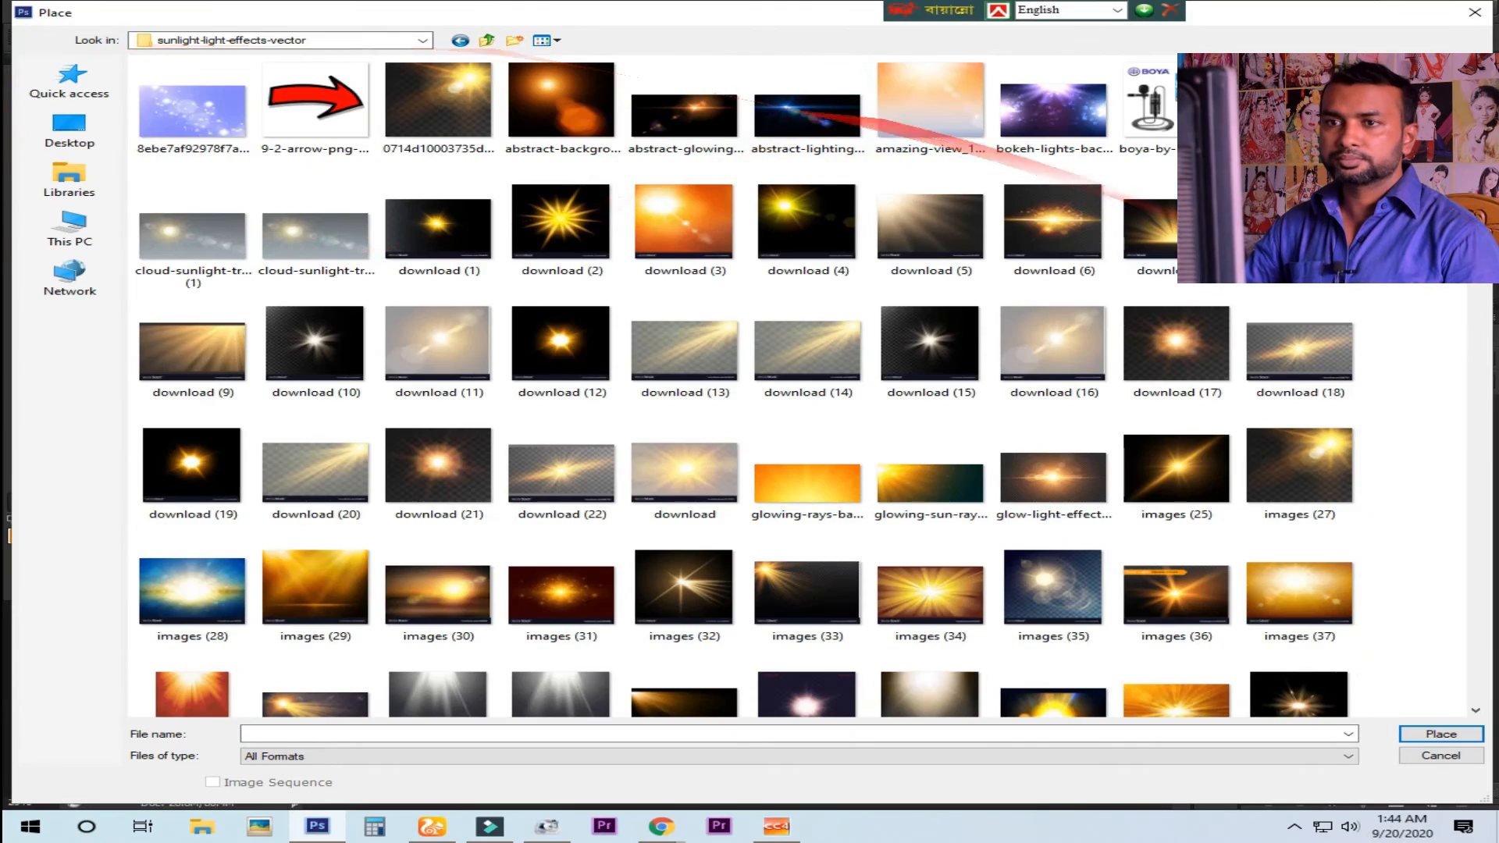
scroll(742, 382, "down", 5)
left_click_drag(1474, 155, 1476, 381)
double_click(1177, 361)
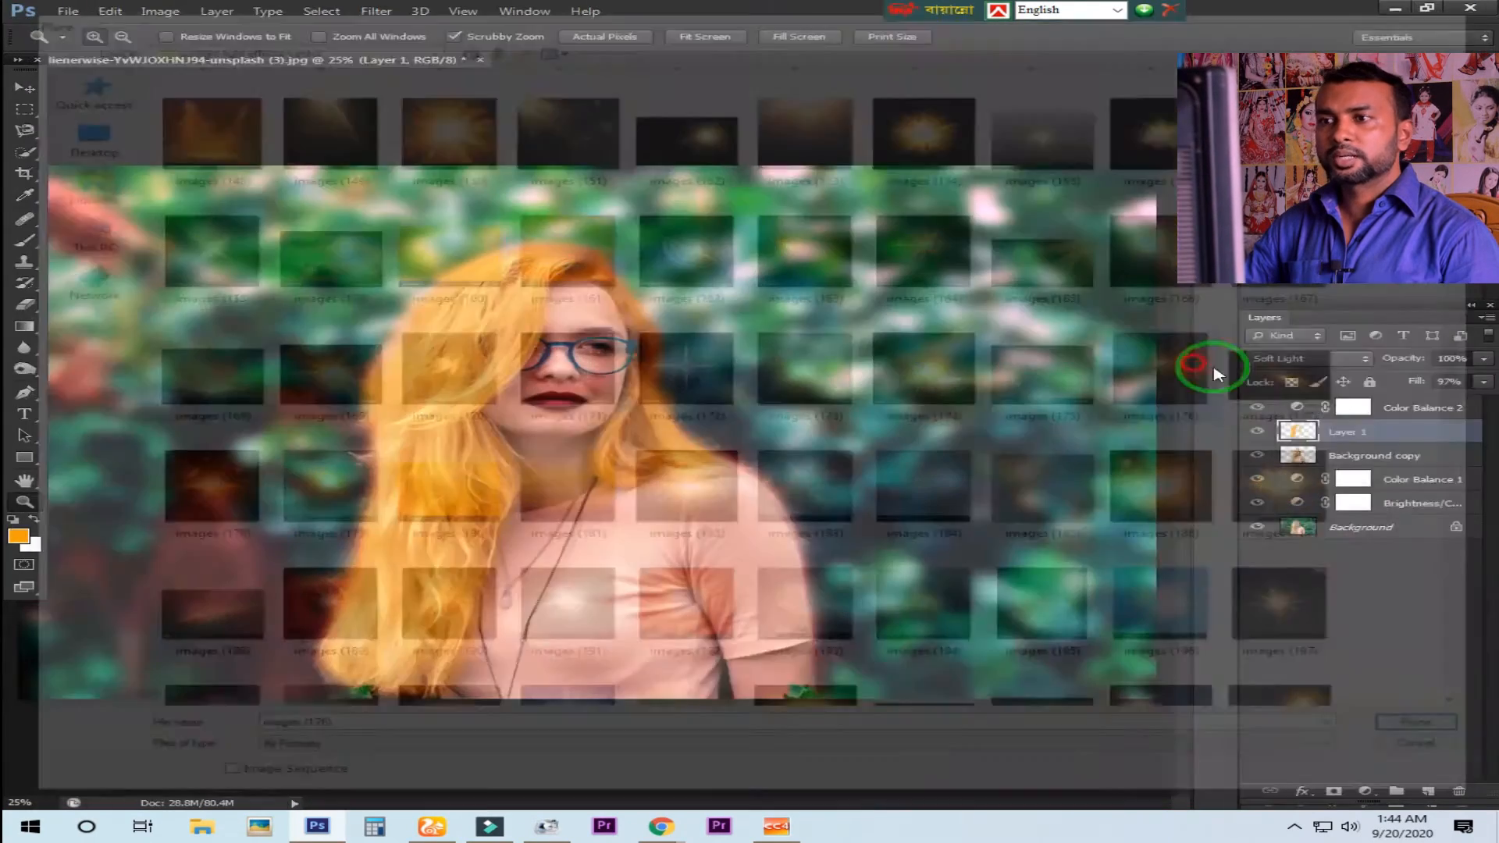
Step: Enlarge the placed light-burst image to about 615% and position it in the photo's upper-right corner
left_click_drag(619, 408, 1075, 241)
left_click_drag(798, 244, 1007, 243)
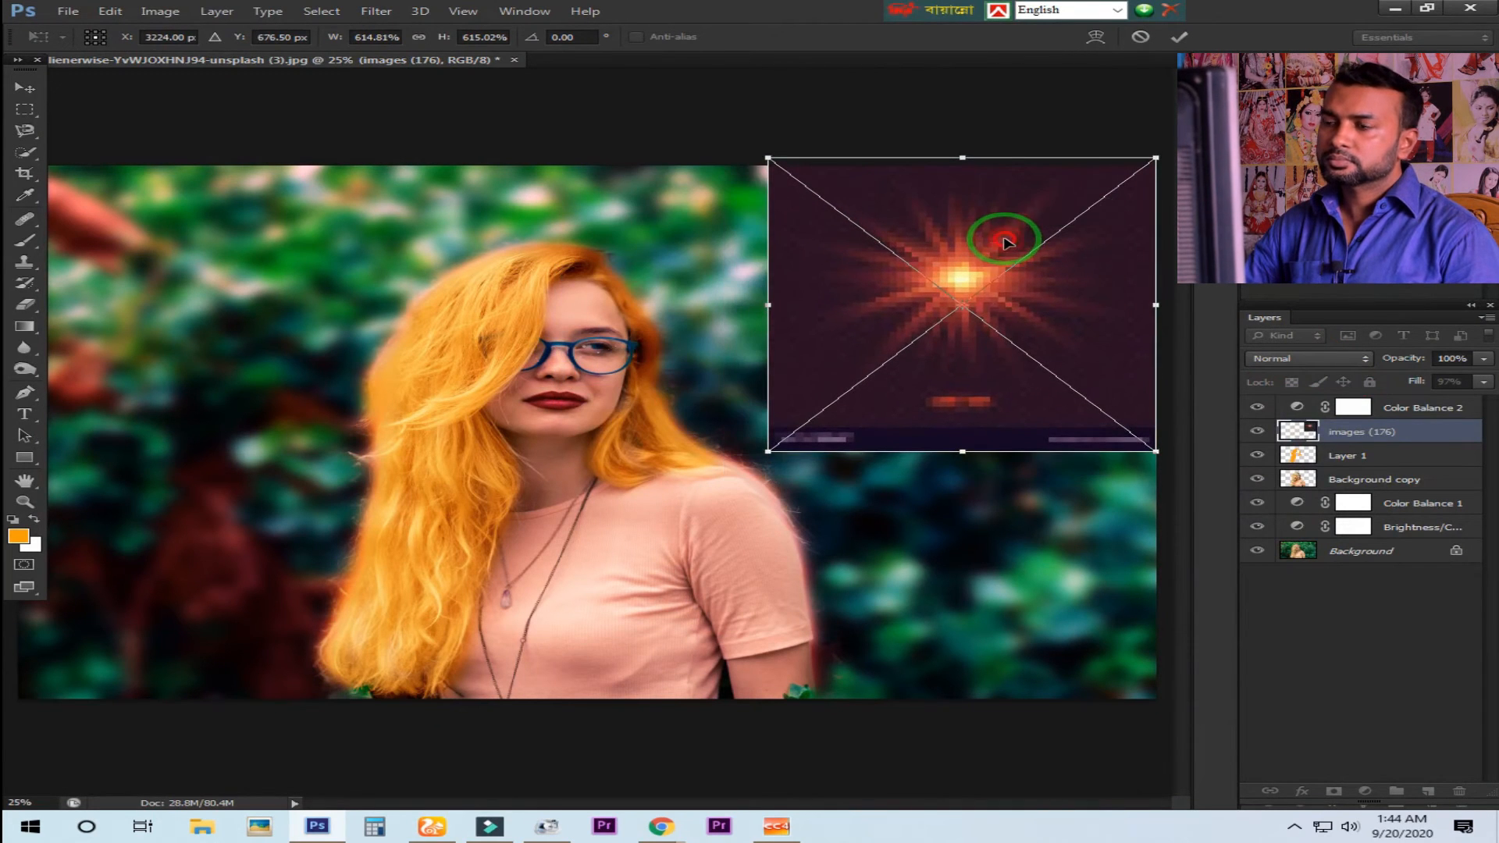
key("Return")
key("z")
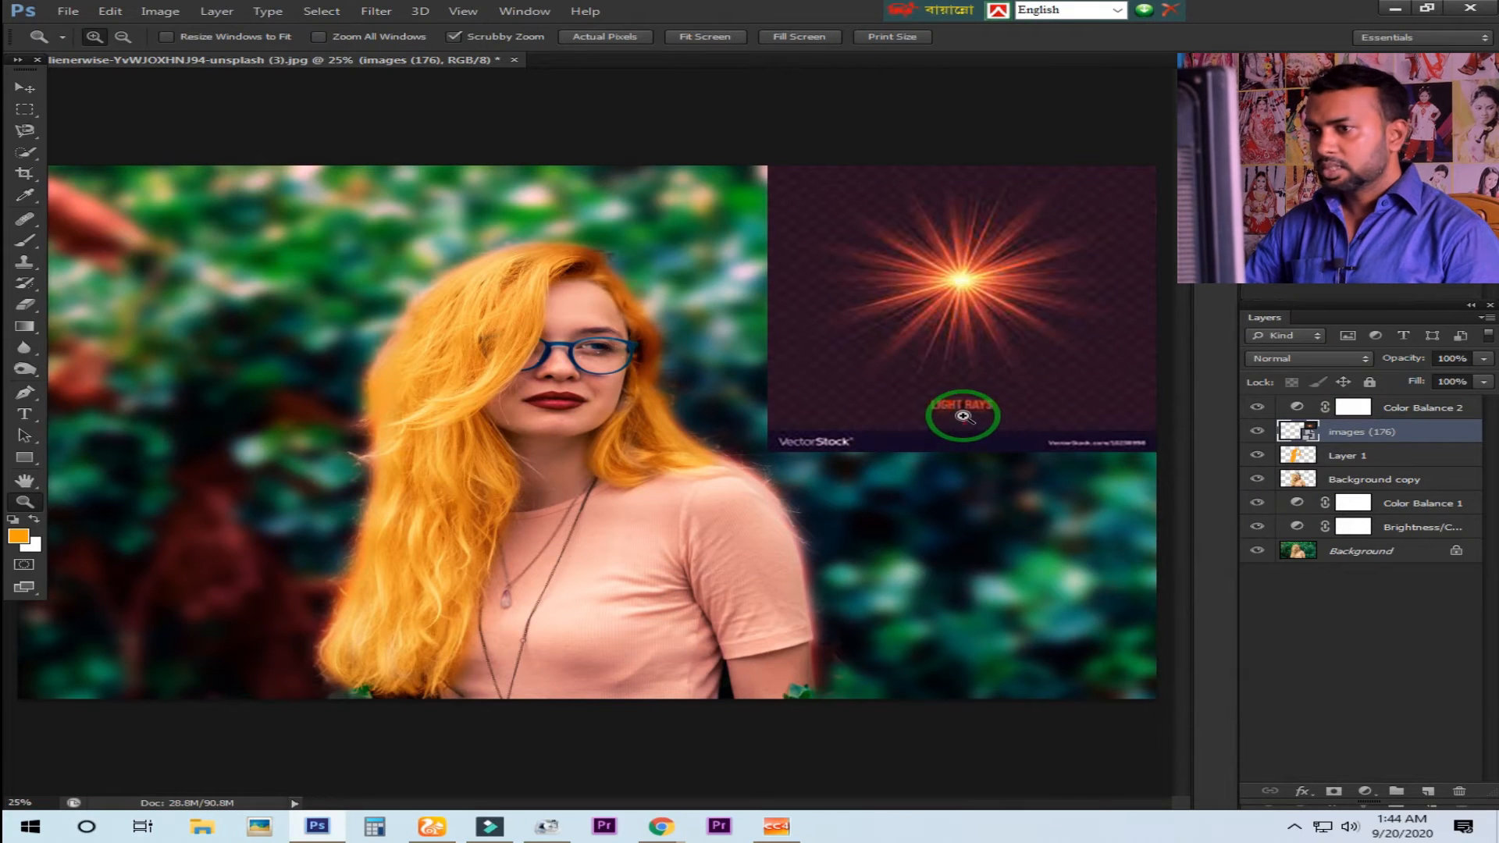
Step: Check the placed light-burst image by hiding and showing its layer
key("v")
right_click(970, 383)
left_click(1015, 390)
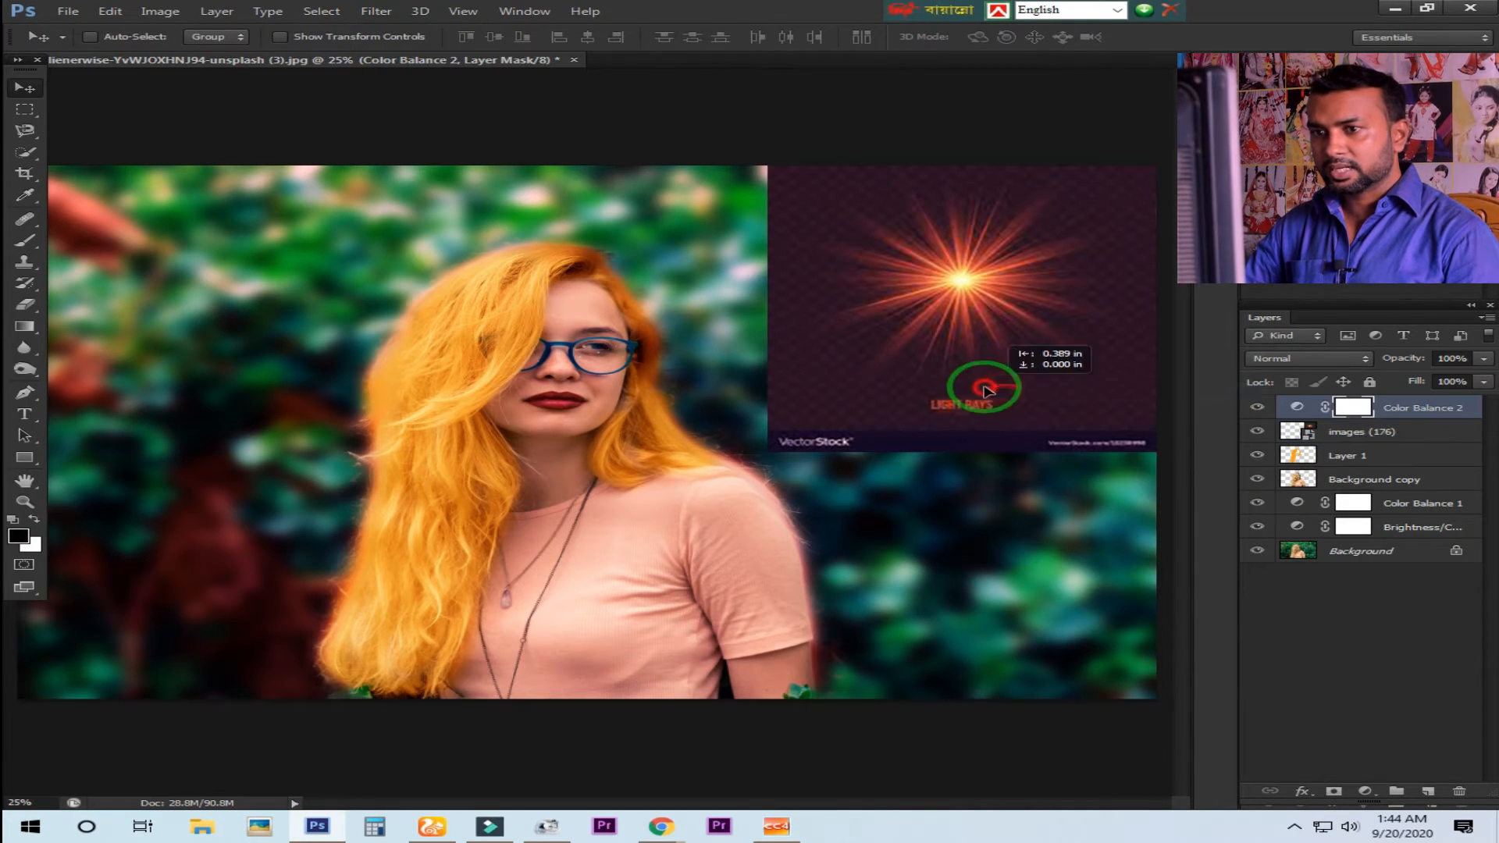
left_click(1258, 431)
left_click(1258, 431)
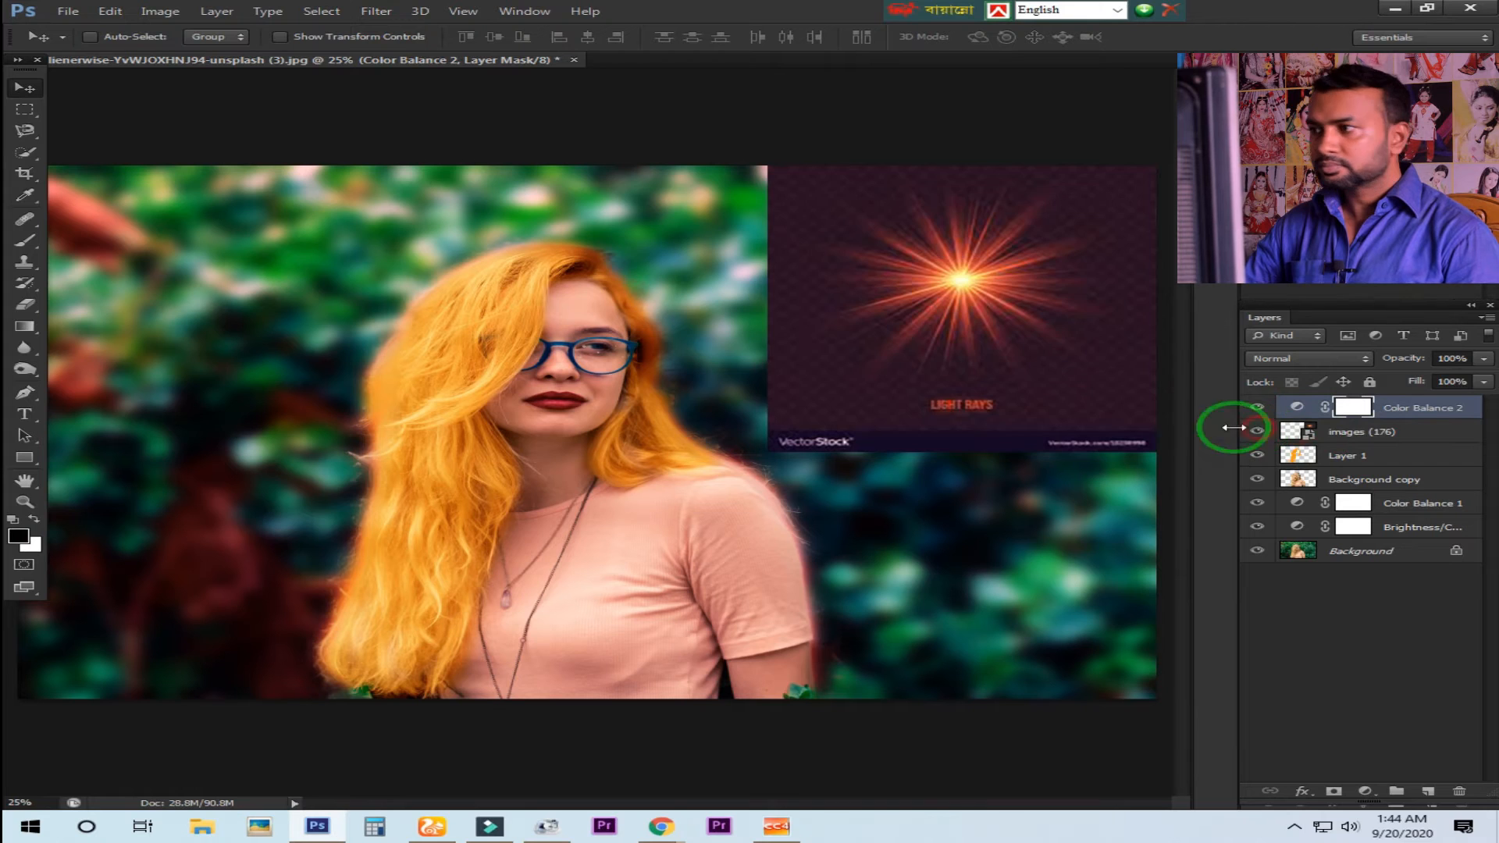
Step: Marquee-select the caption strip across the lower edge of the light-burst image and choose the Eraser tool
left_click(24, 109)
left_click_drag(1121, 513, 1171, 527)
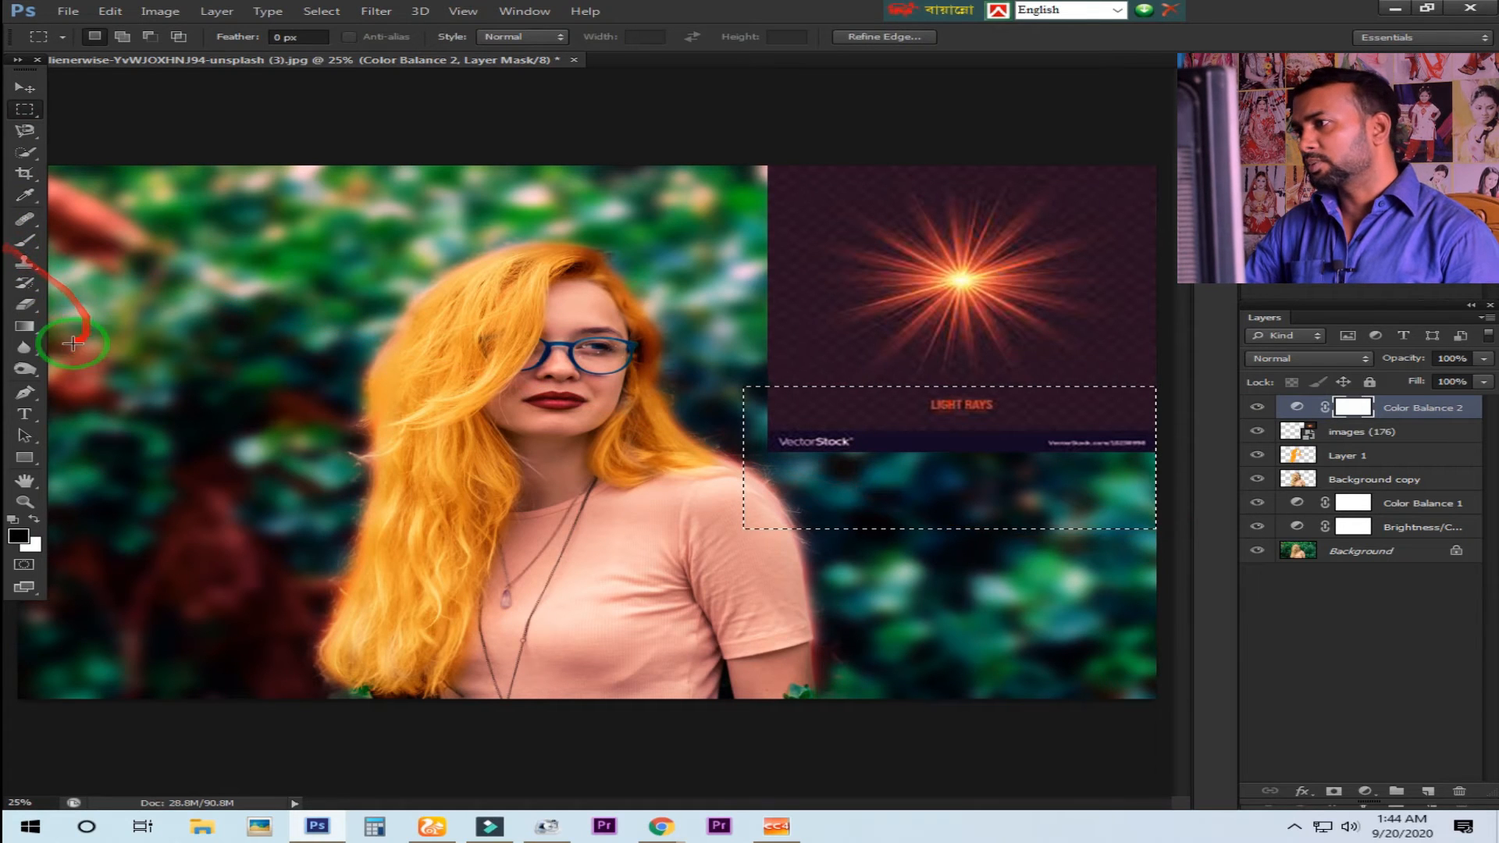
right_click(25, 312)
left_click(94, 297)
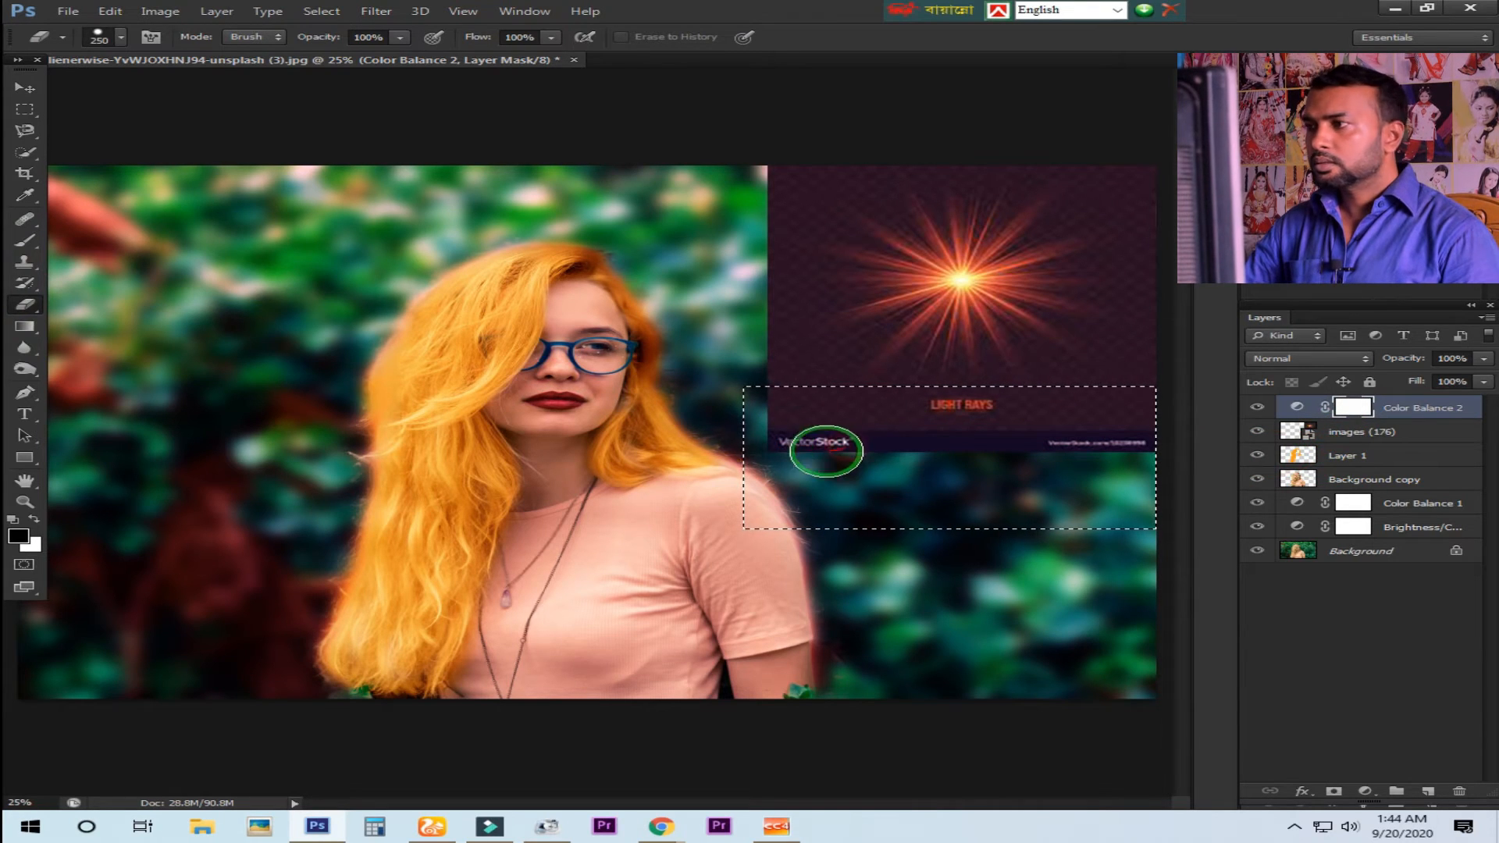
Step: Rasterize the images (176) layer, erase its caption strip inside the selection with the 250 px eraser, and deselect
left_click(1343, 436)
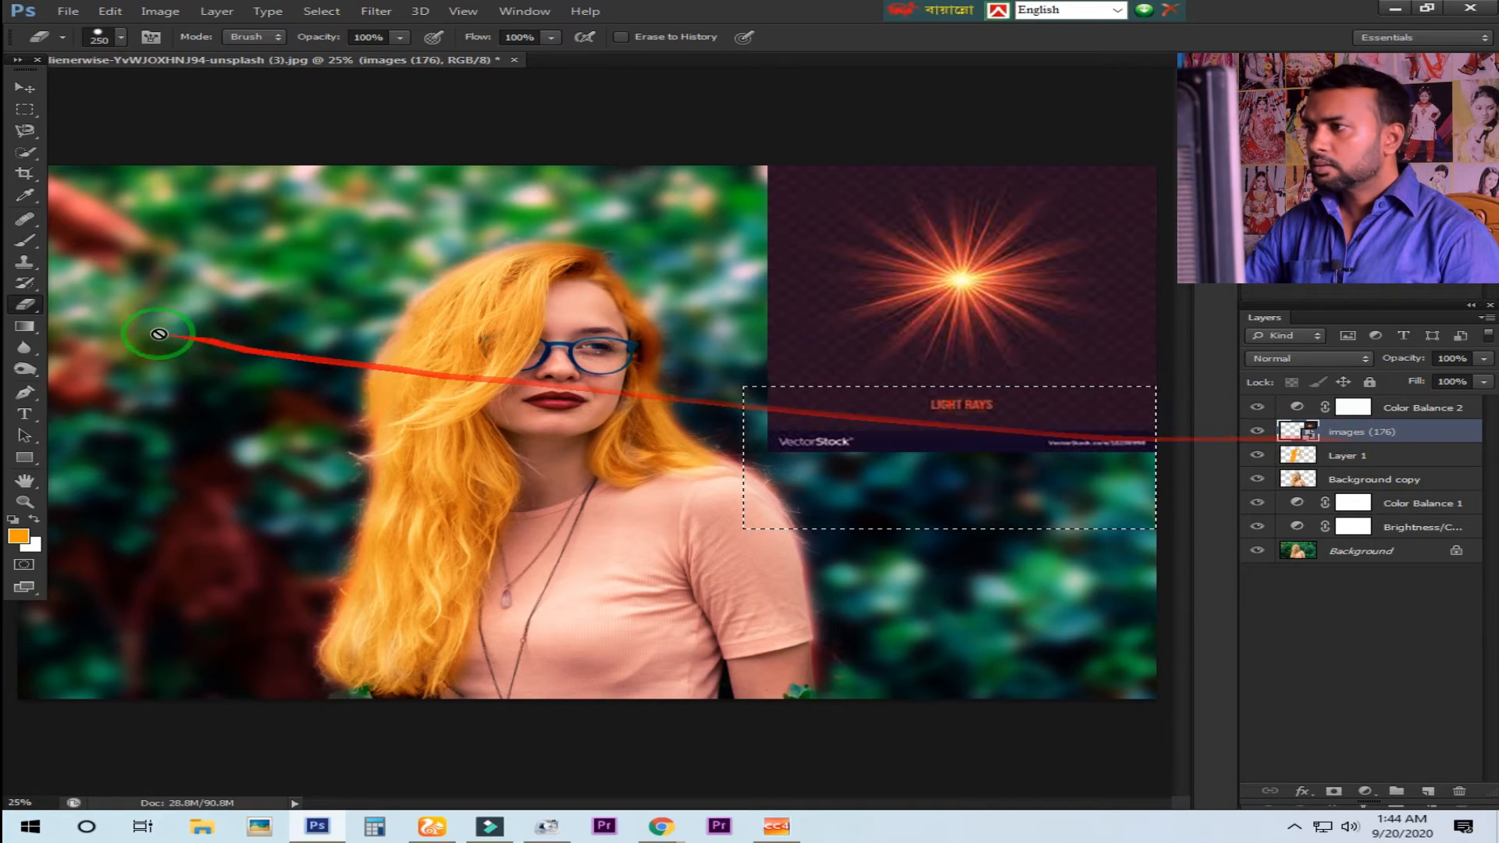
right_click(27, 308)
left_click(141, 303)
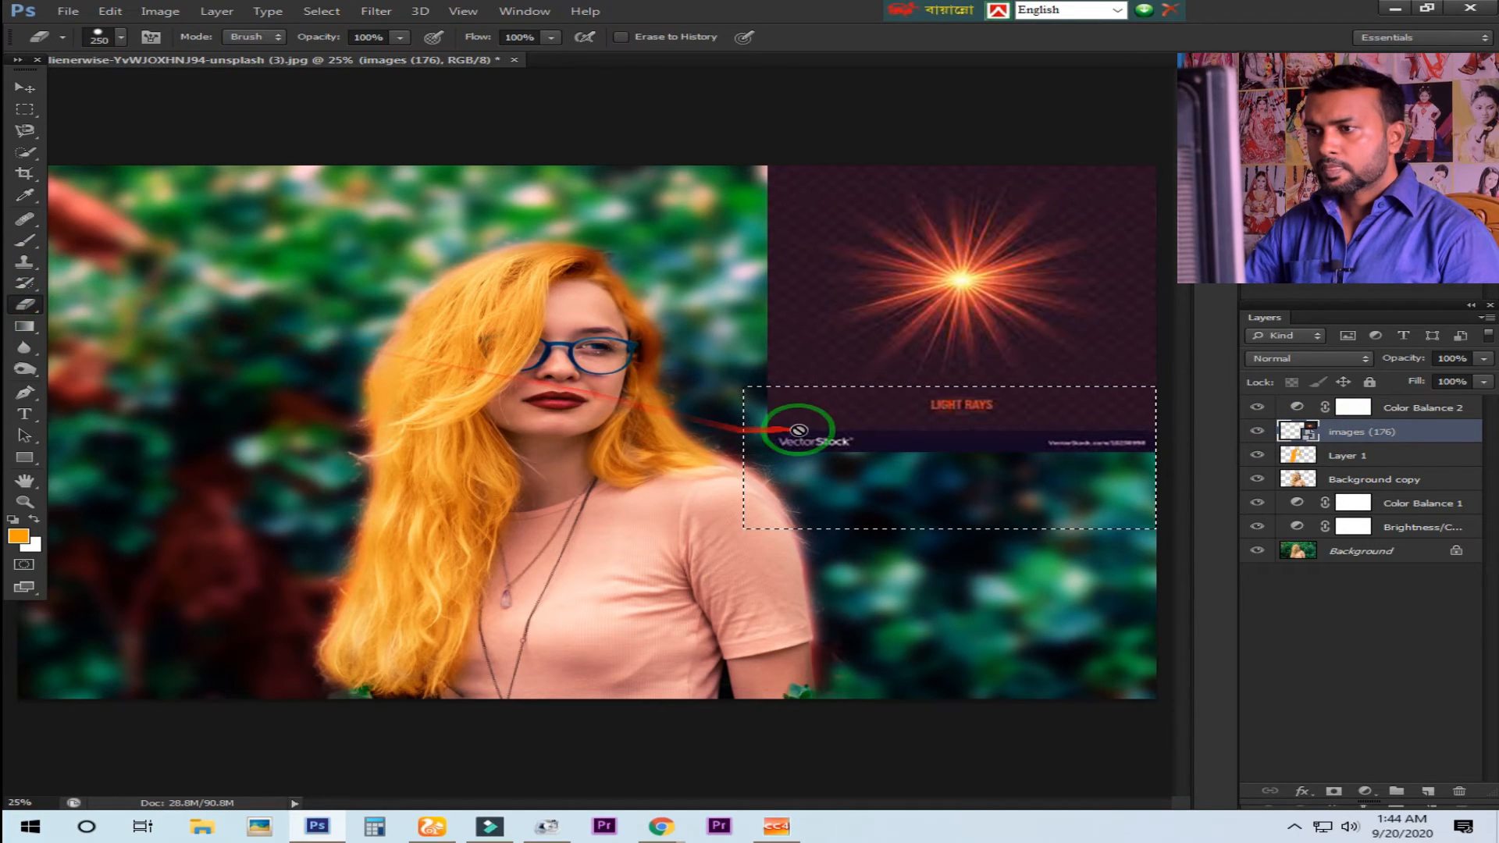
left_click(878, 422)
left_click(1147, 321)
left_click_drag(1015, 407, 838, 426)
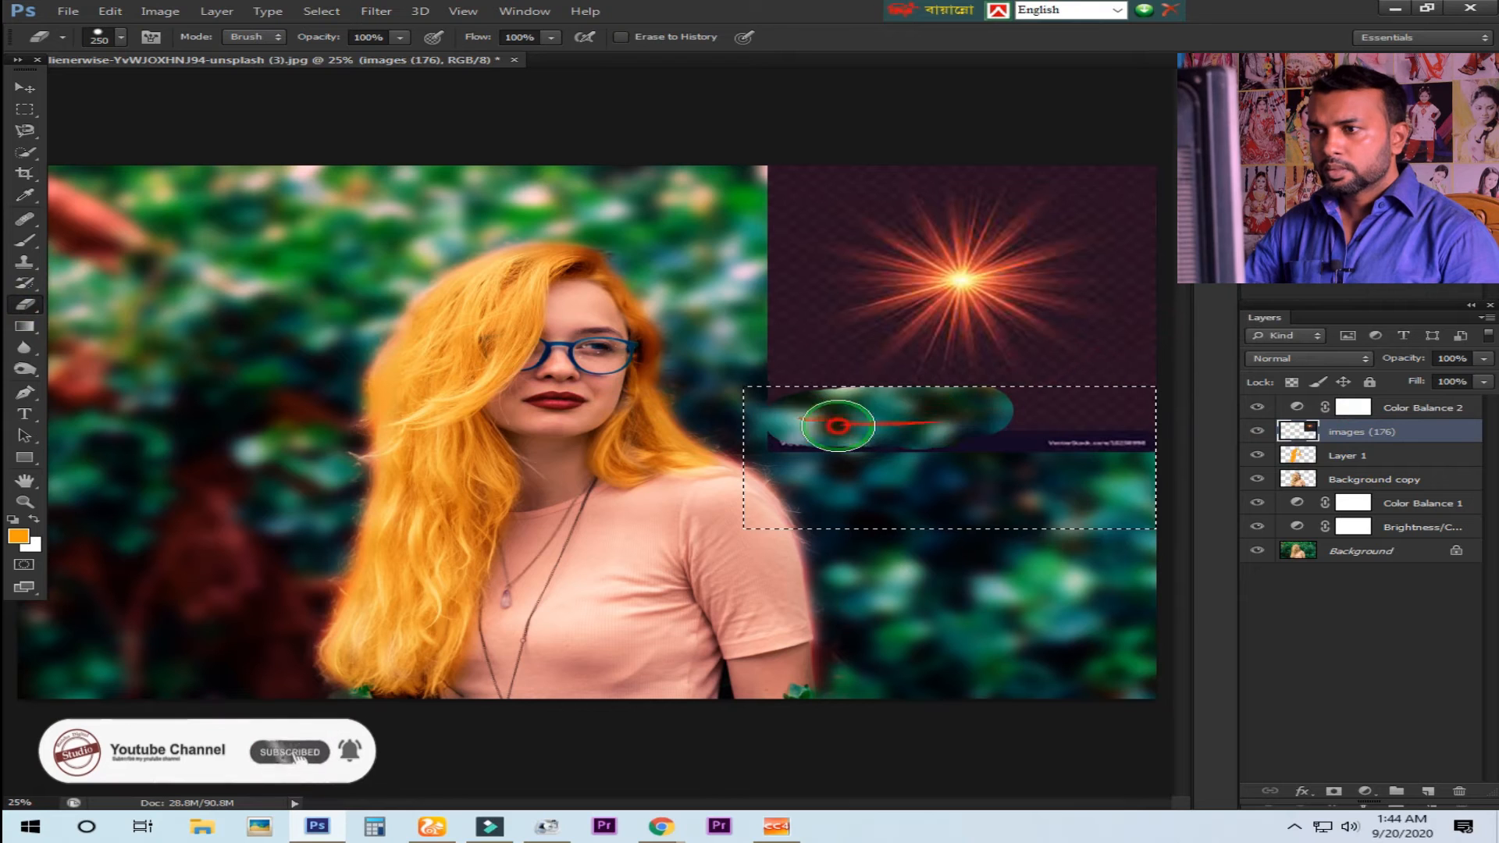
mouse_move(1027, 407)
left_mouse_down()
mouse_move(1130, 415)
mouse_move(1058, 451)
mouse_move(743, 442)
mouse_move(858, 417)
mouse_move(875, 454)
mouse_move(773, 446)
mouse_move(1085, 415)
left_mouse_up()
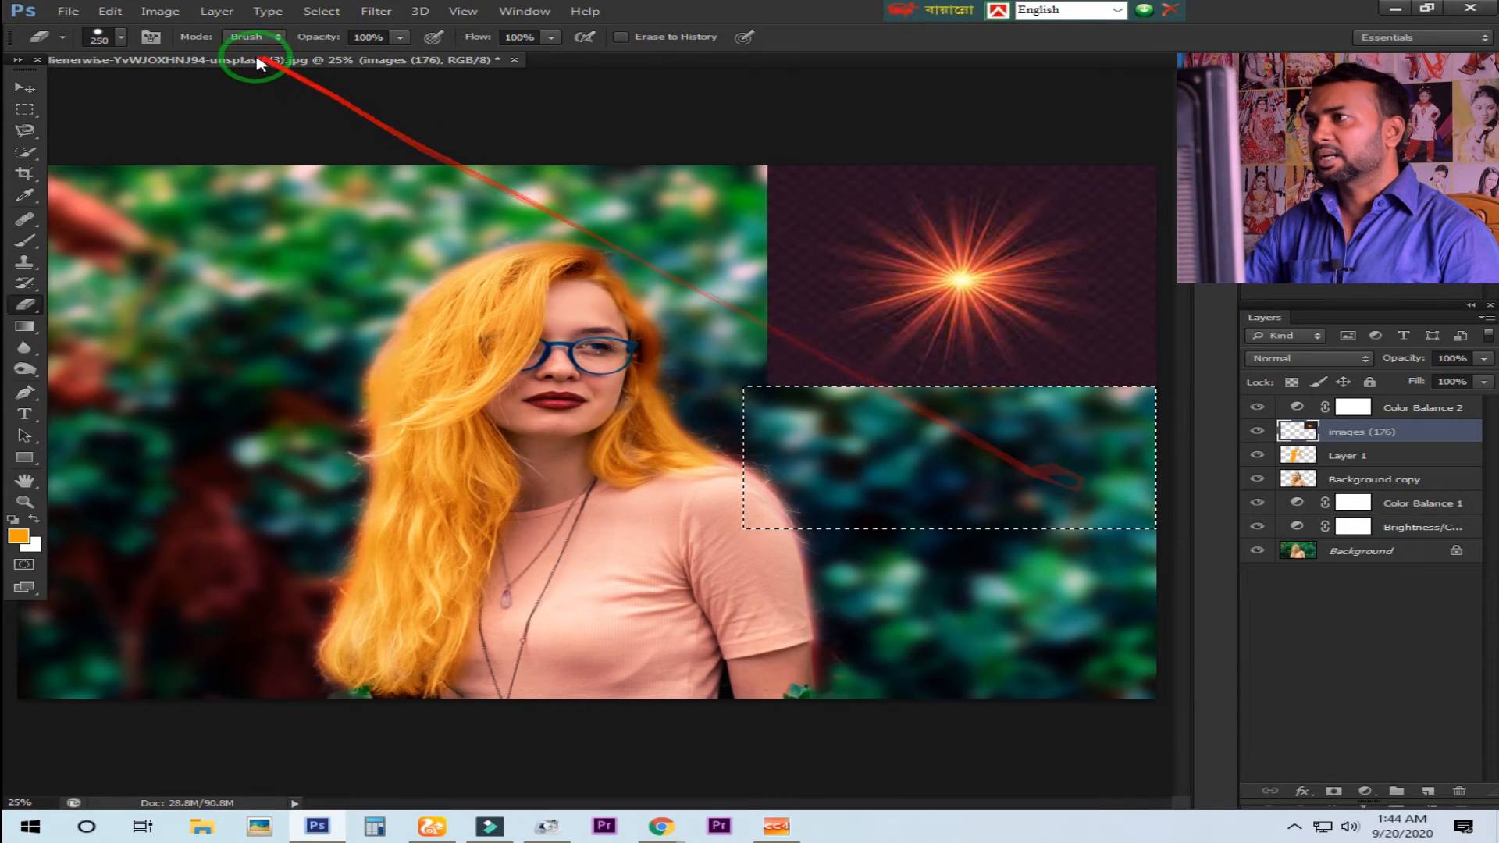
left_click(308, 15)
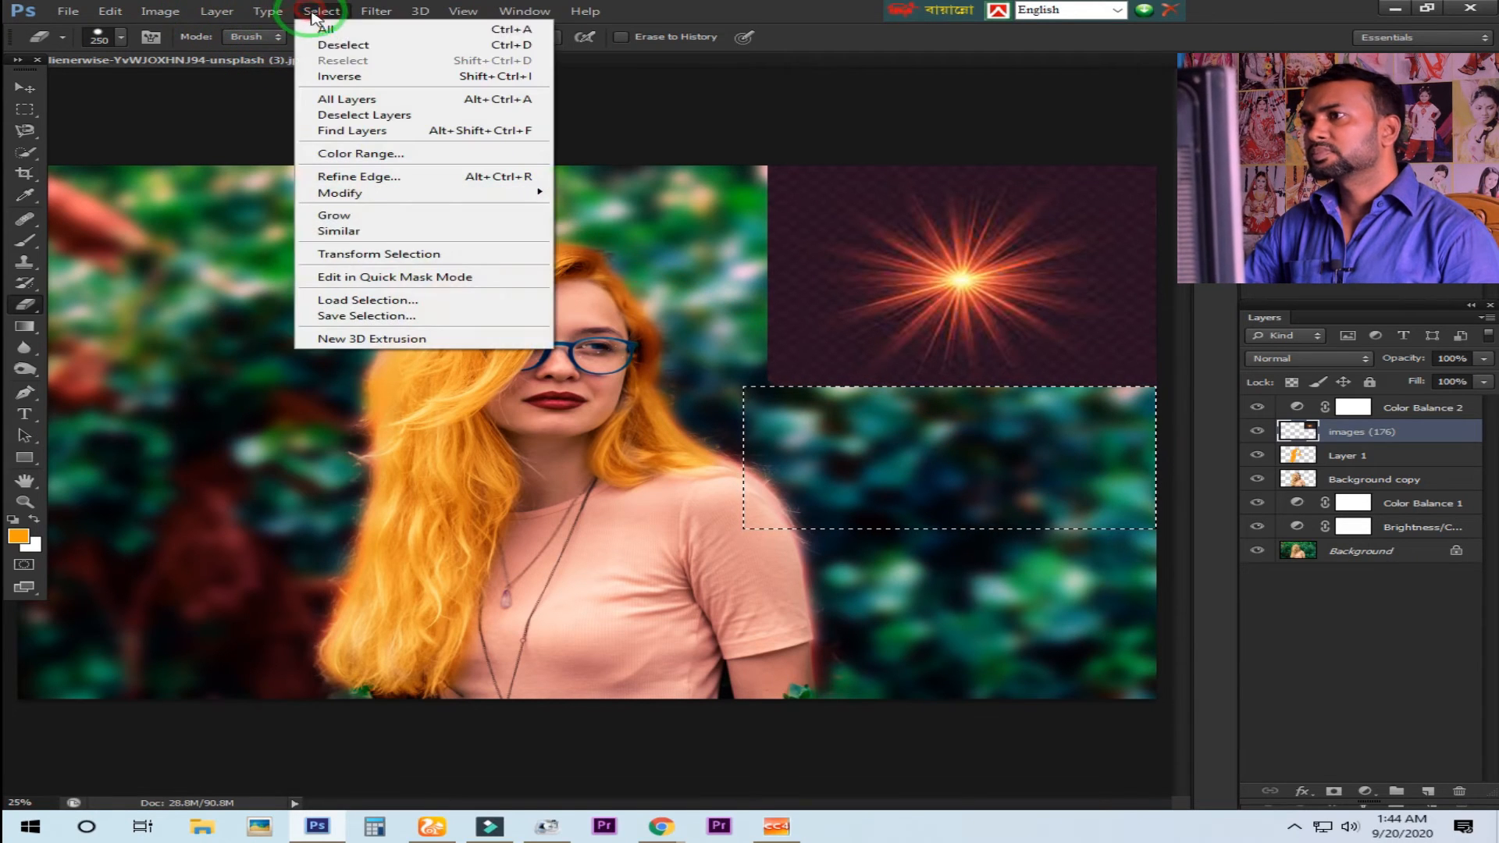
left_click(511, 48)
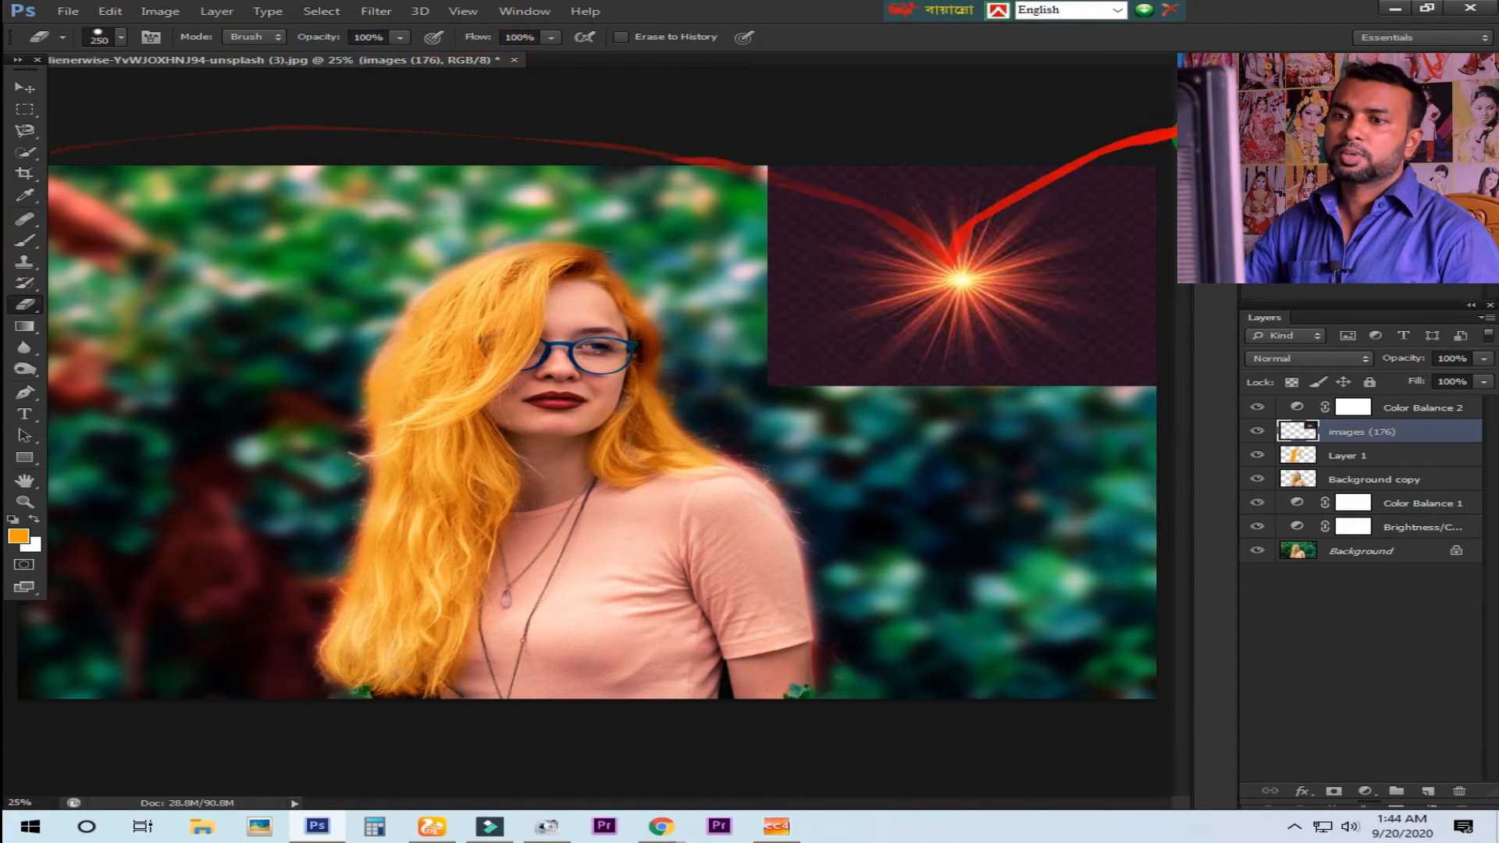
Step: Set the light-burst layer to Screen blending, trying and undoing Soft Light, and lower its fill to 25%
left_click(1331, 358)
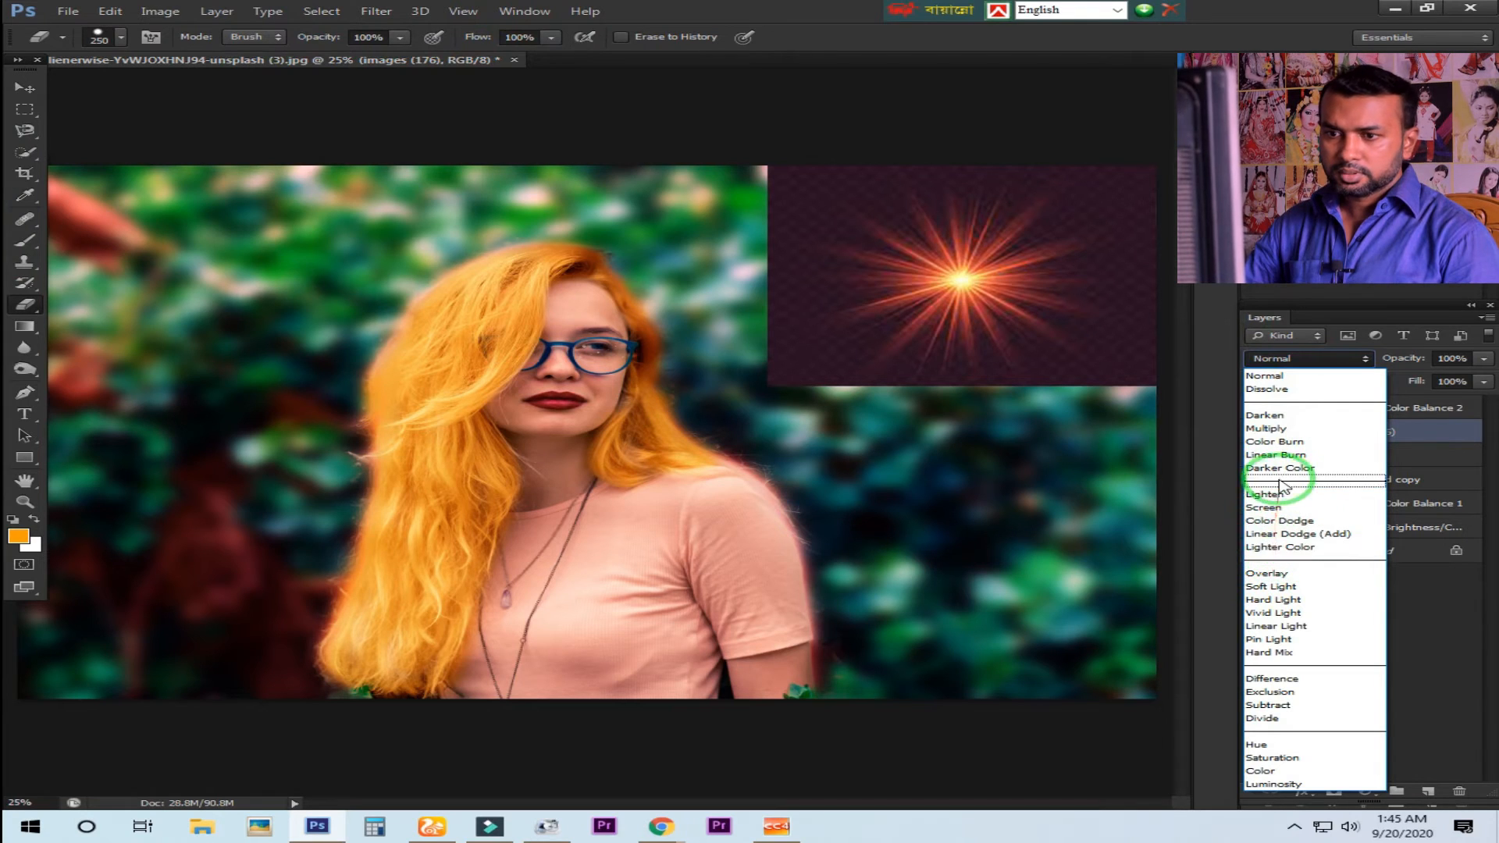
left_click(1271, 508)
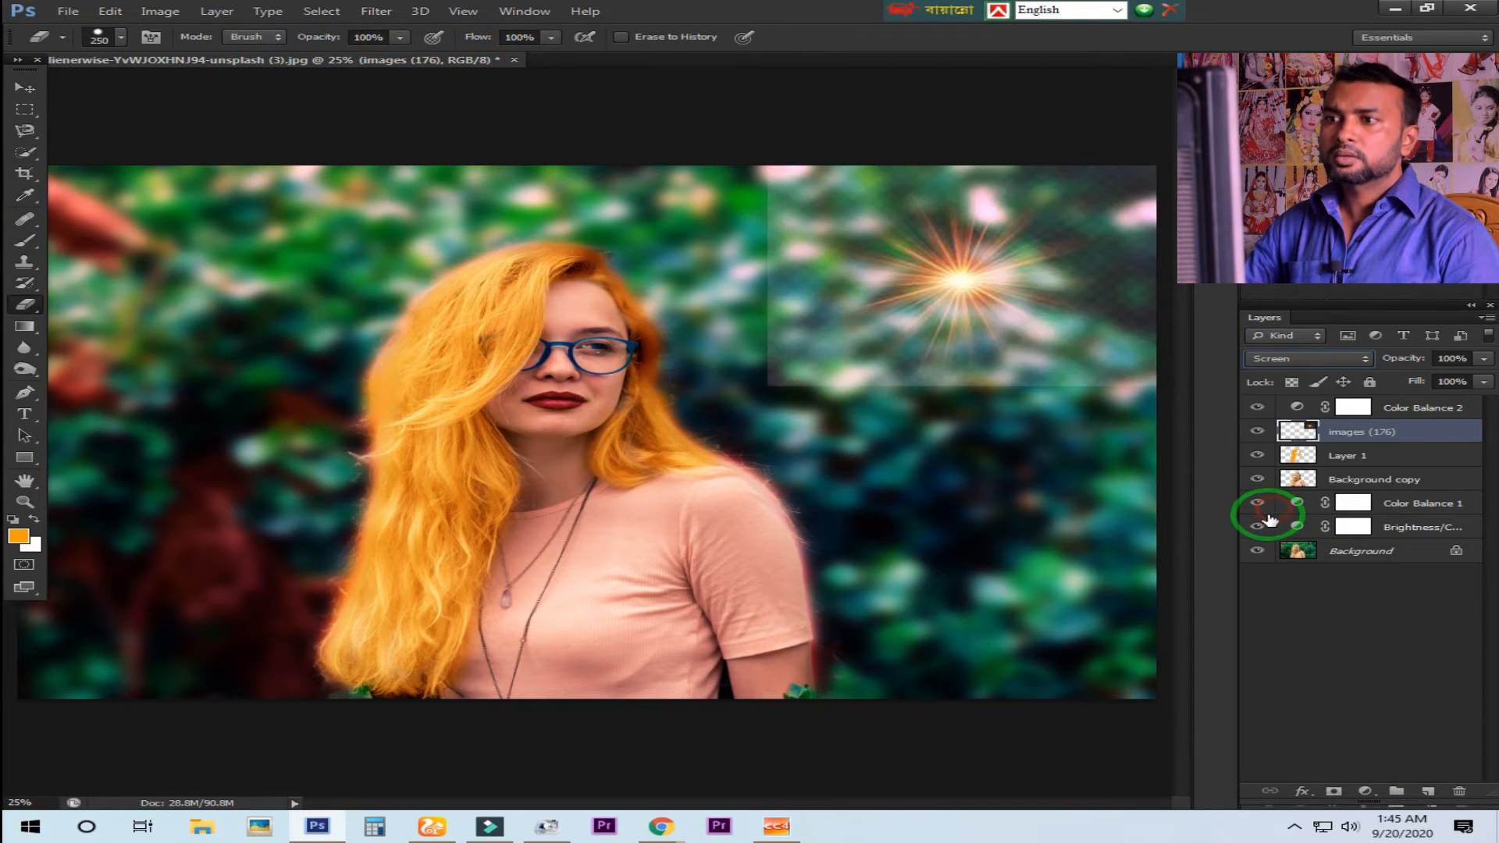
left_click(1312, 359)
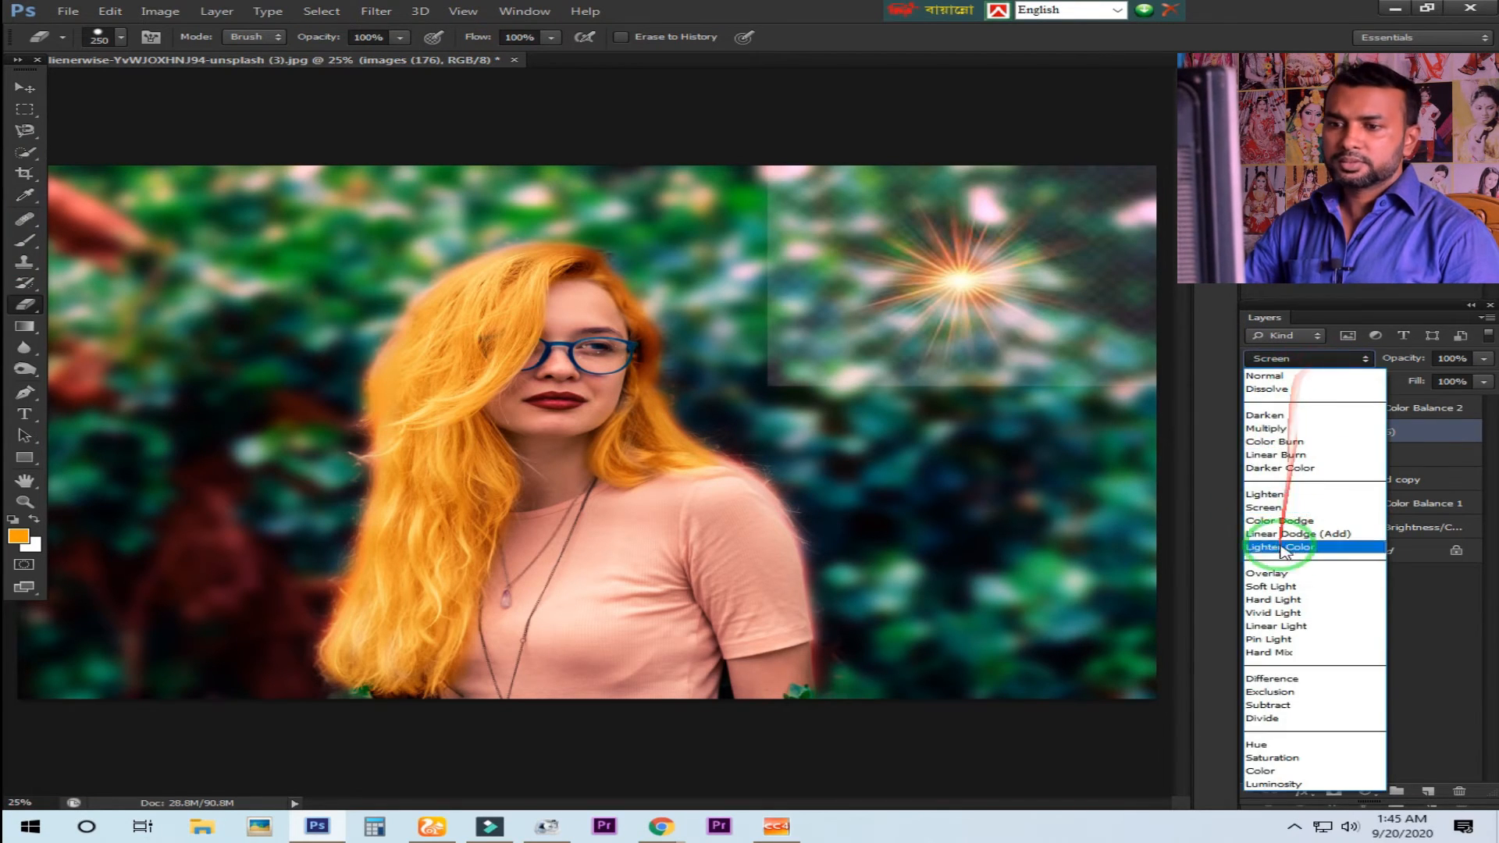
left_click(1272, 586)
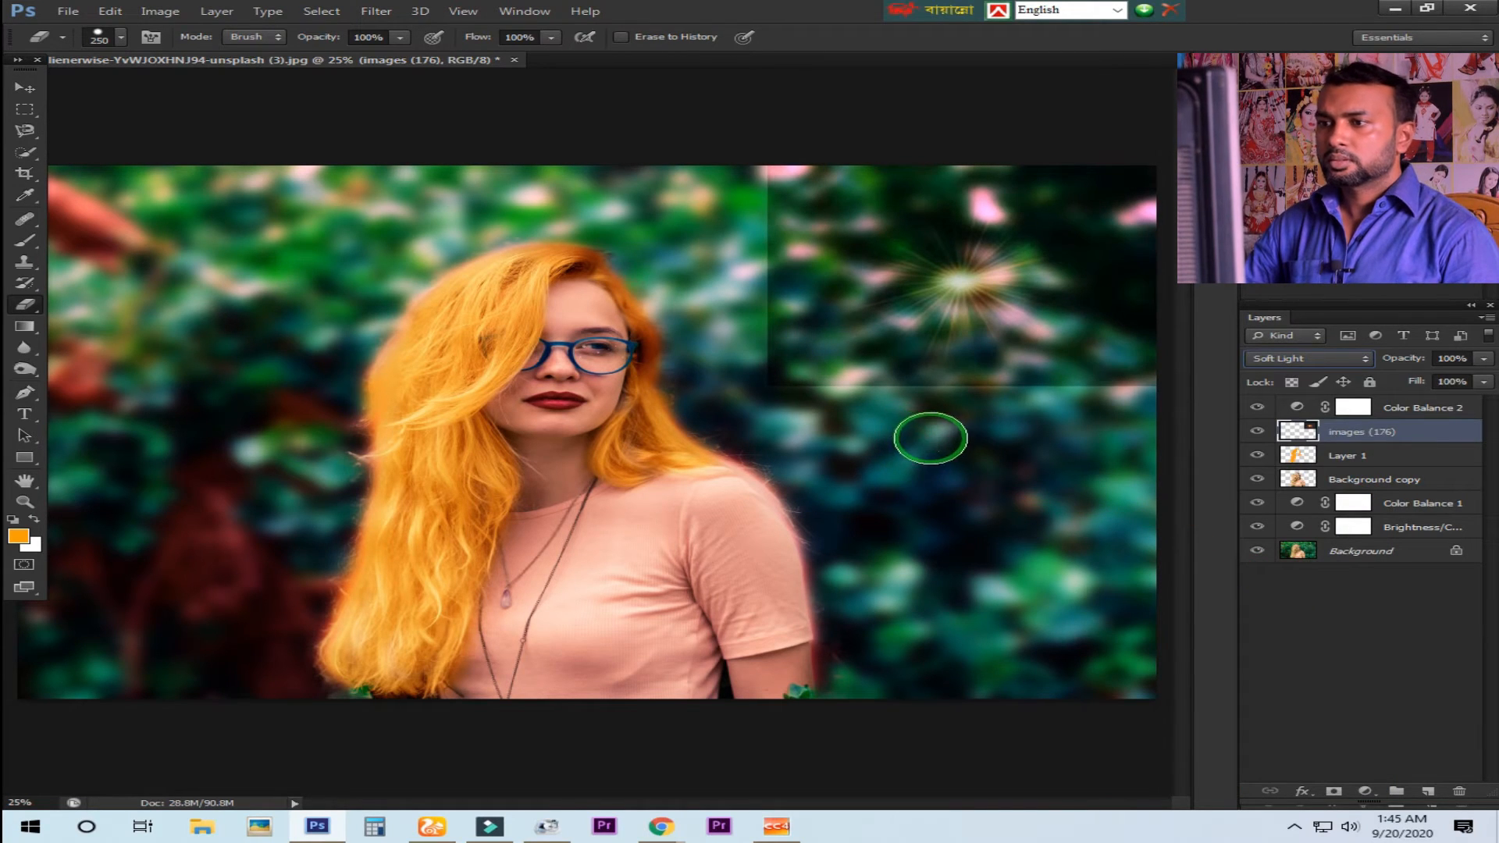
key("ctrl+z")
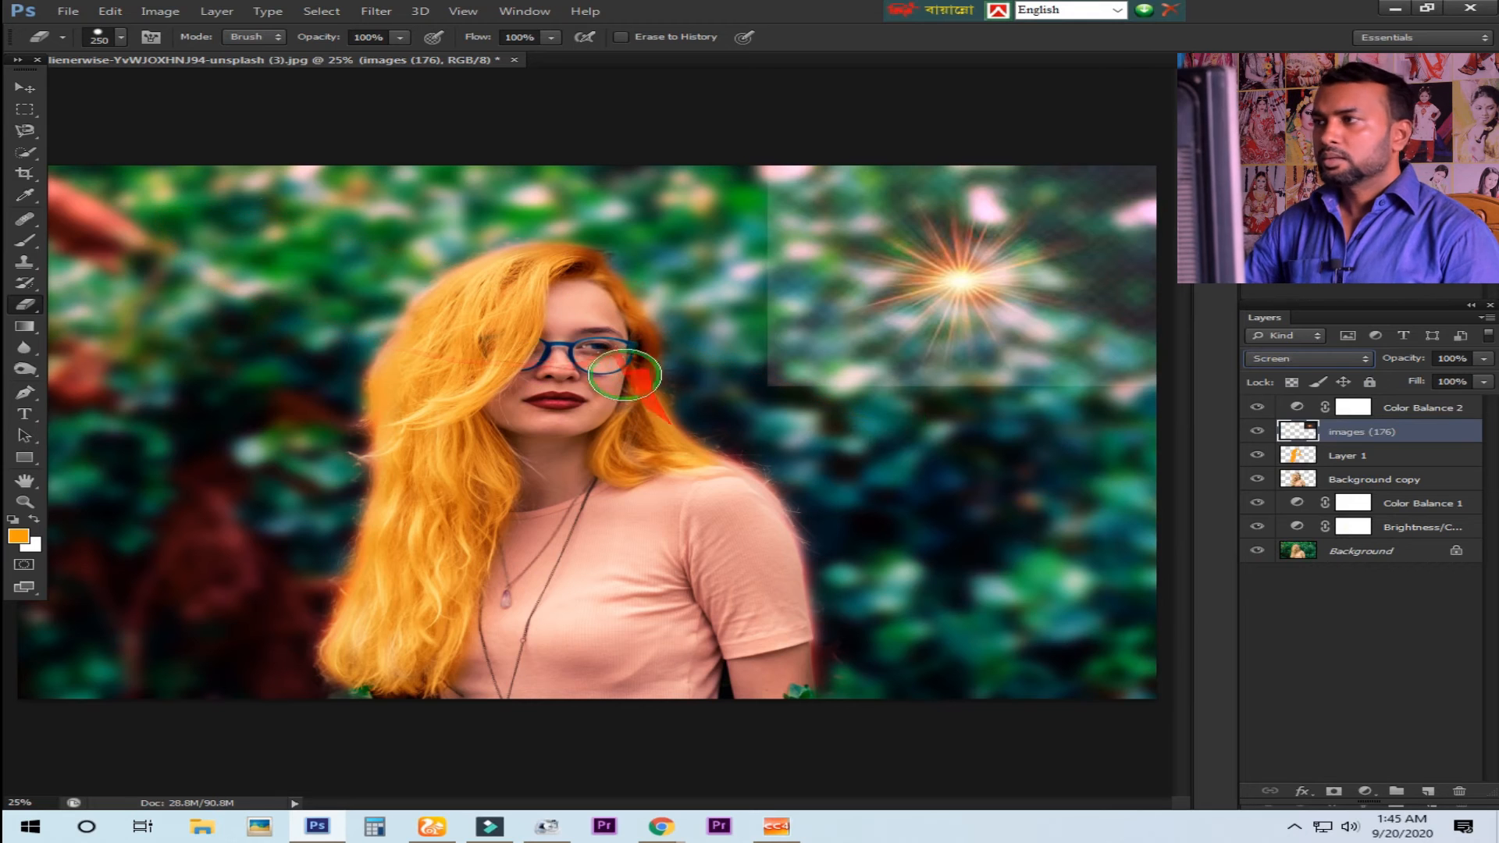
left_click_drag(1445, 399, 1411, 414)
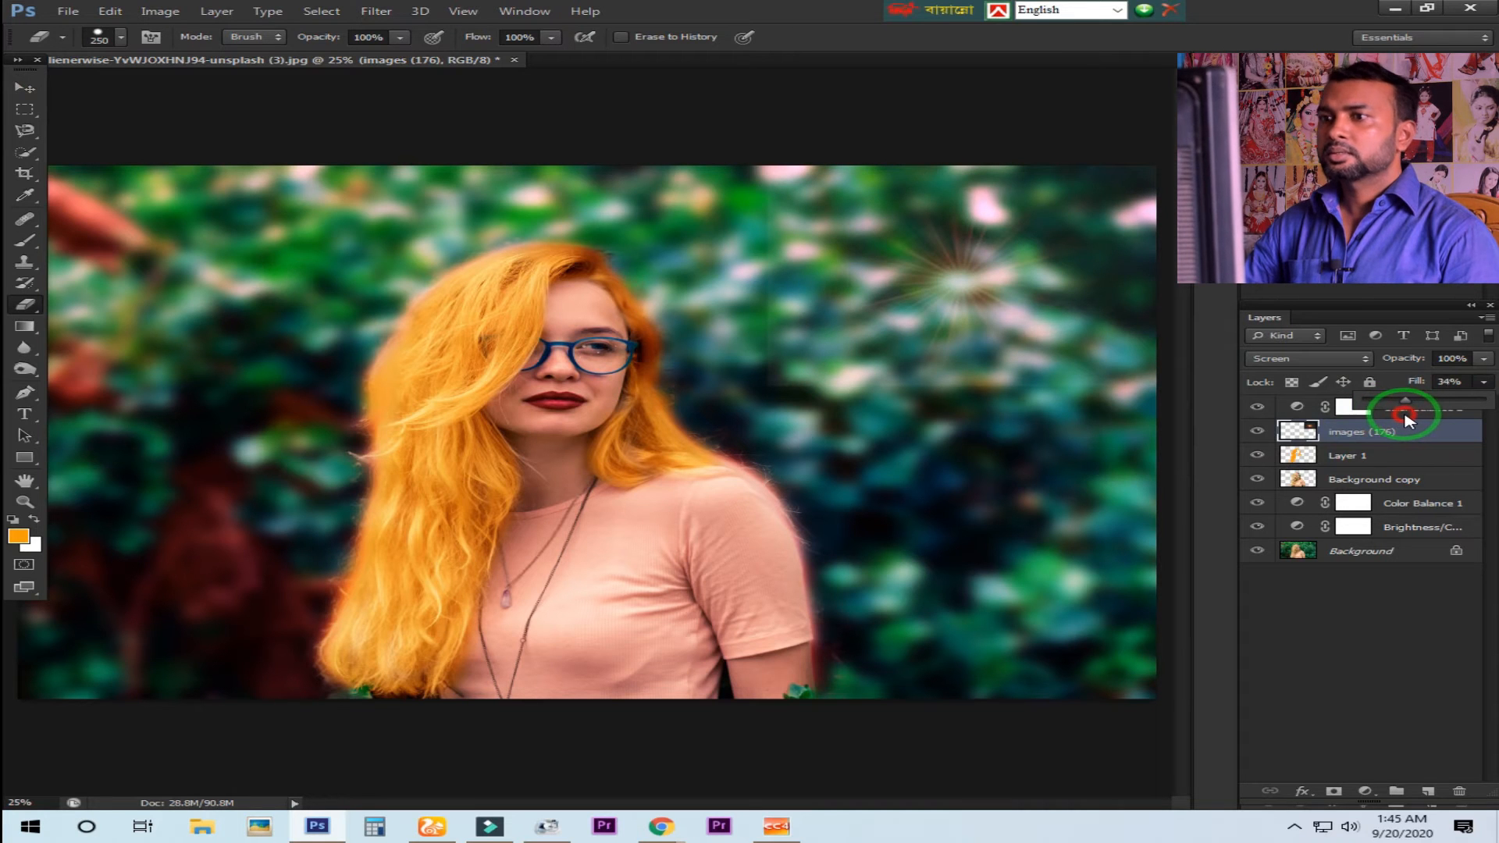
key("z")
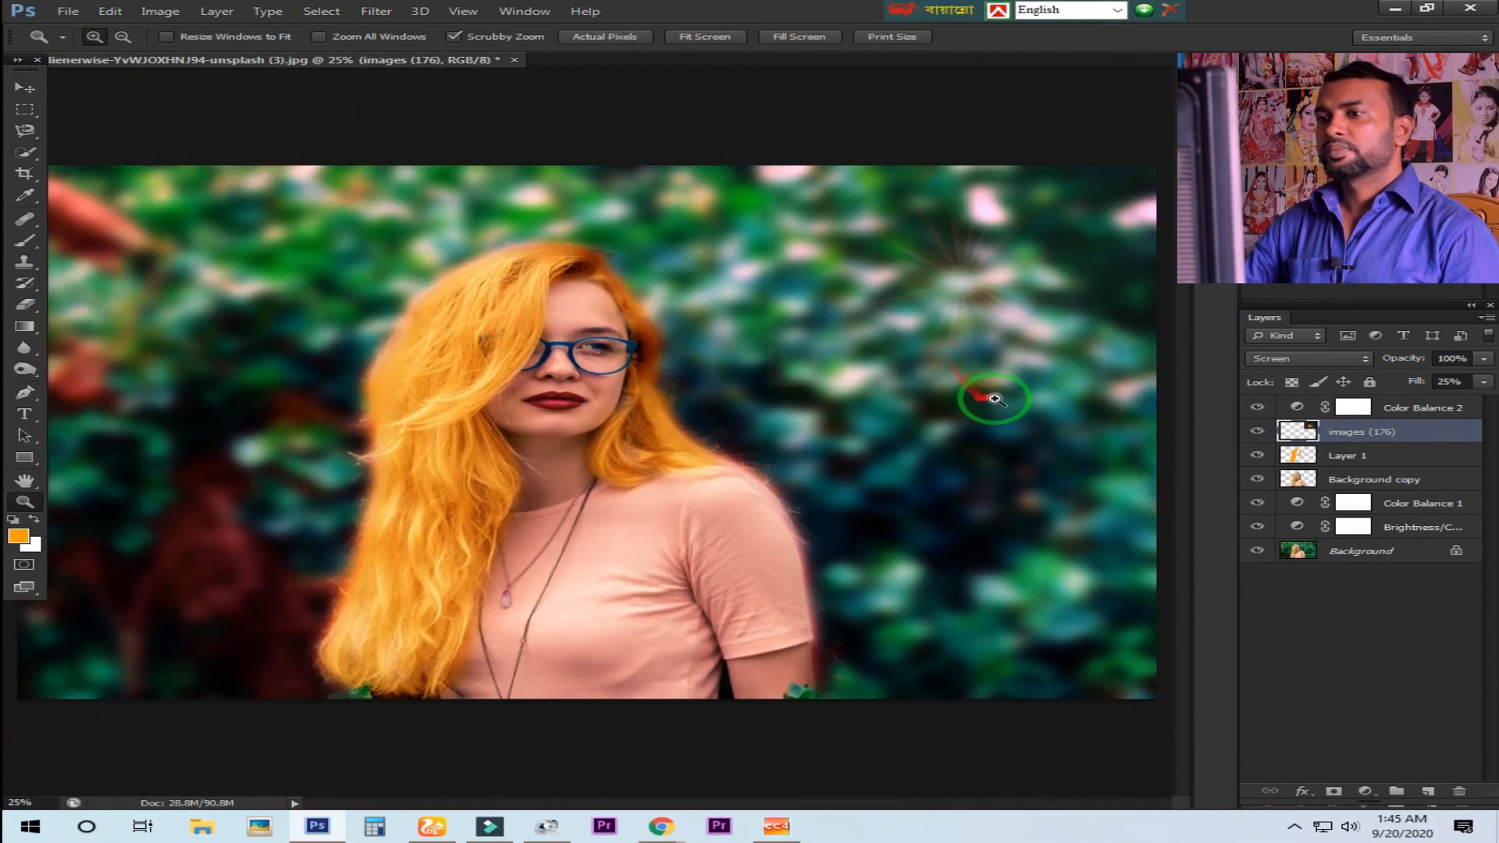
Step: Place the sunlight-light-effects picture with golden rays from the sunlight-light-effects-vector folder into the photo
left_click(68, 11)
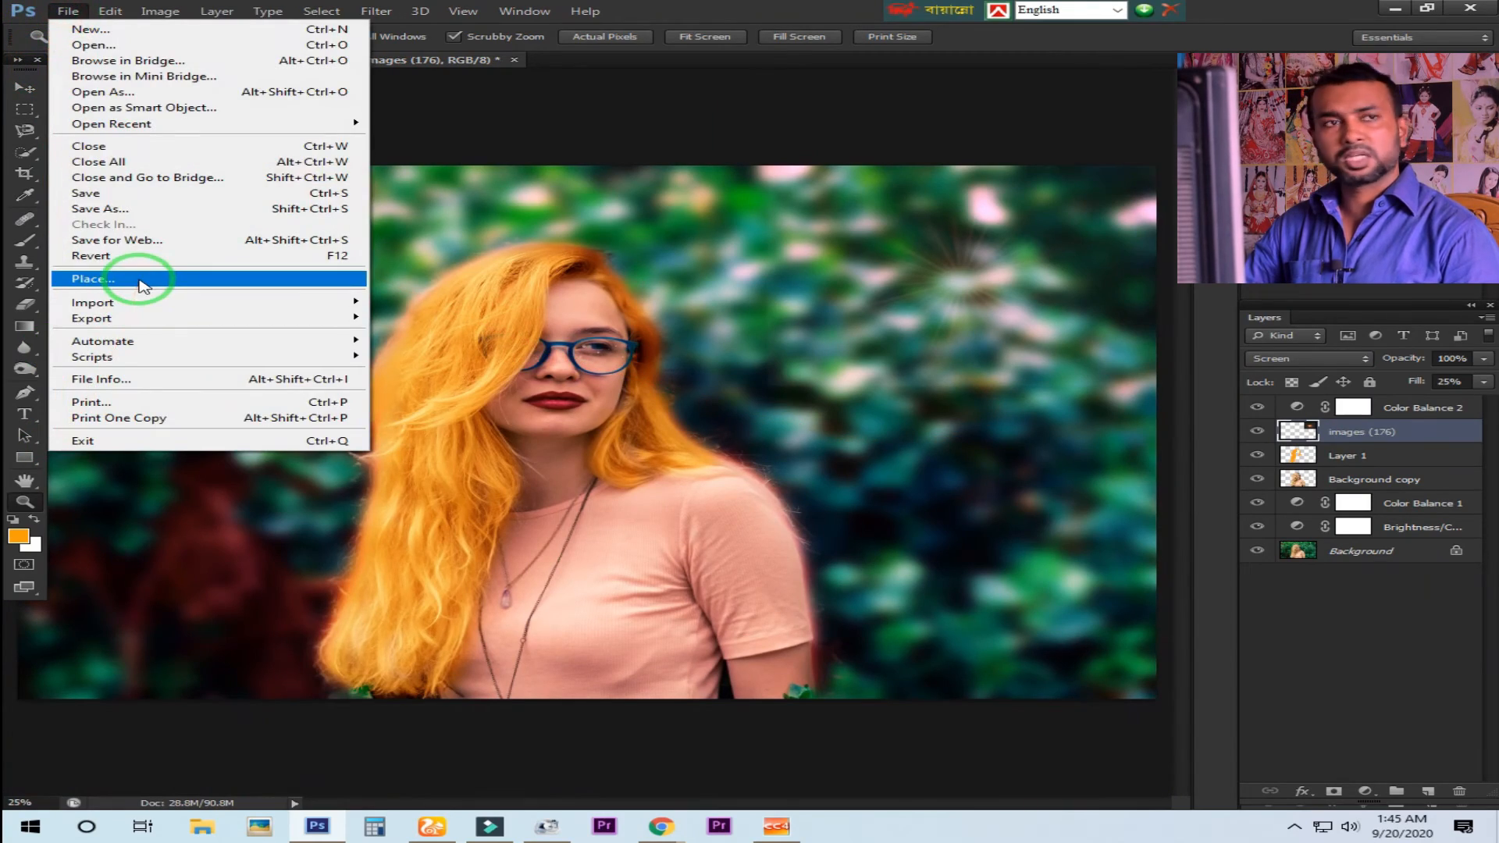
left_click(141, 279)
left_click_drag(1475, 142, 1393, 671)
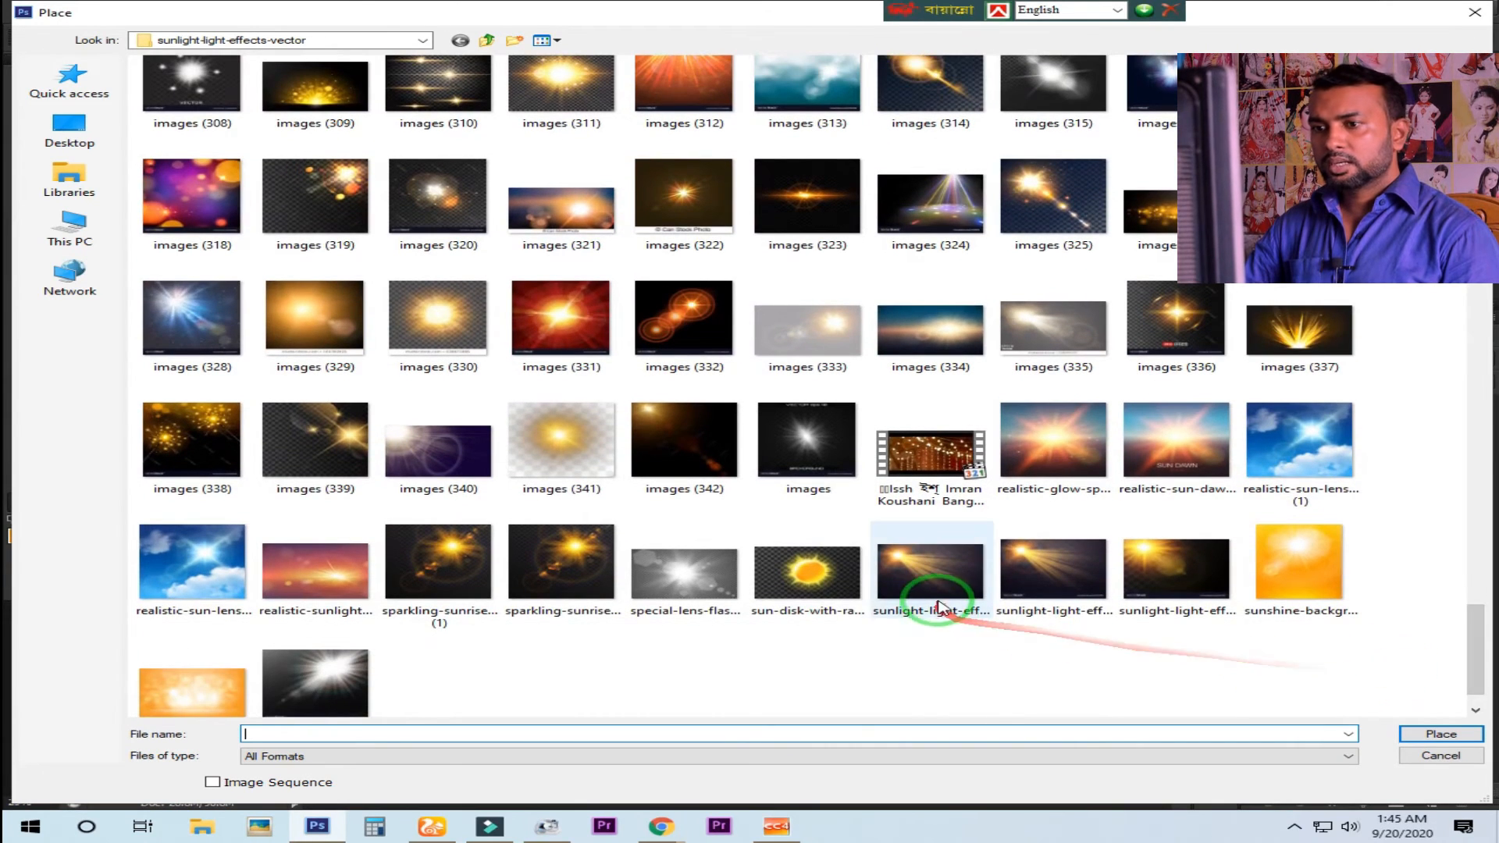
double_click(929, 574)
Step: Enlarge the sun-ray image to about 256% wide and 245% high, rotate it about 8°, and fit it into the photo's upper-left corner
left_click_drag(632, 409, 239, 211)
key("ctrl+minus")
left_click_drag(297, 278, 266, 273)
left_click_drag(362, 328, 570, 484)
left_click_drag(645, 191, 682, 208)
left_click_drag(414, 245, 409, 252)
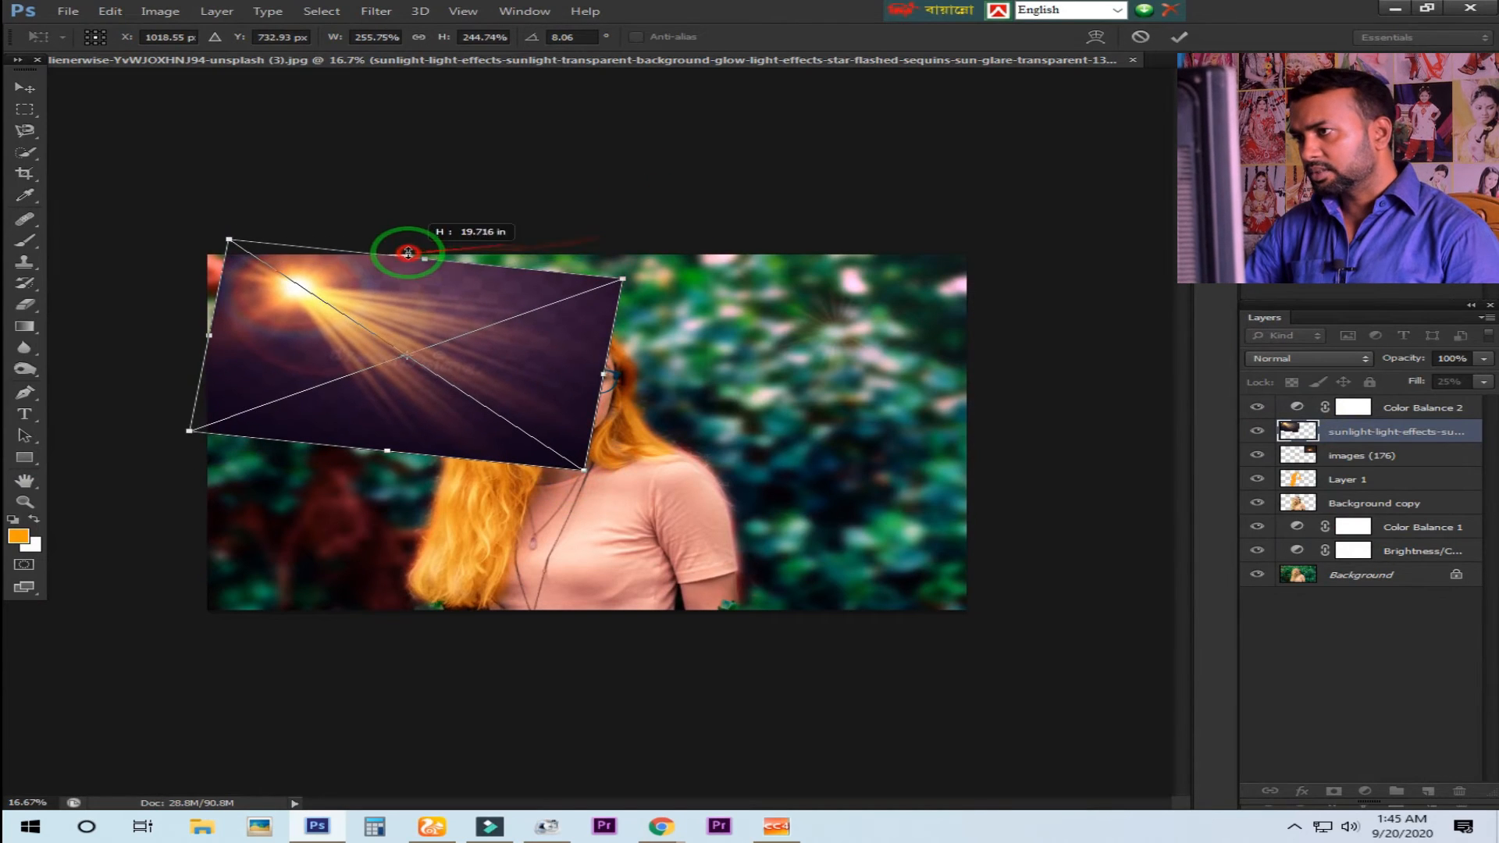
left_click_drag(502, 300, 456, 295)
key("Return")
key("z")
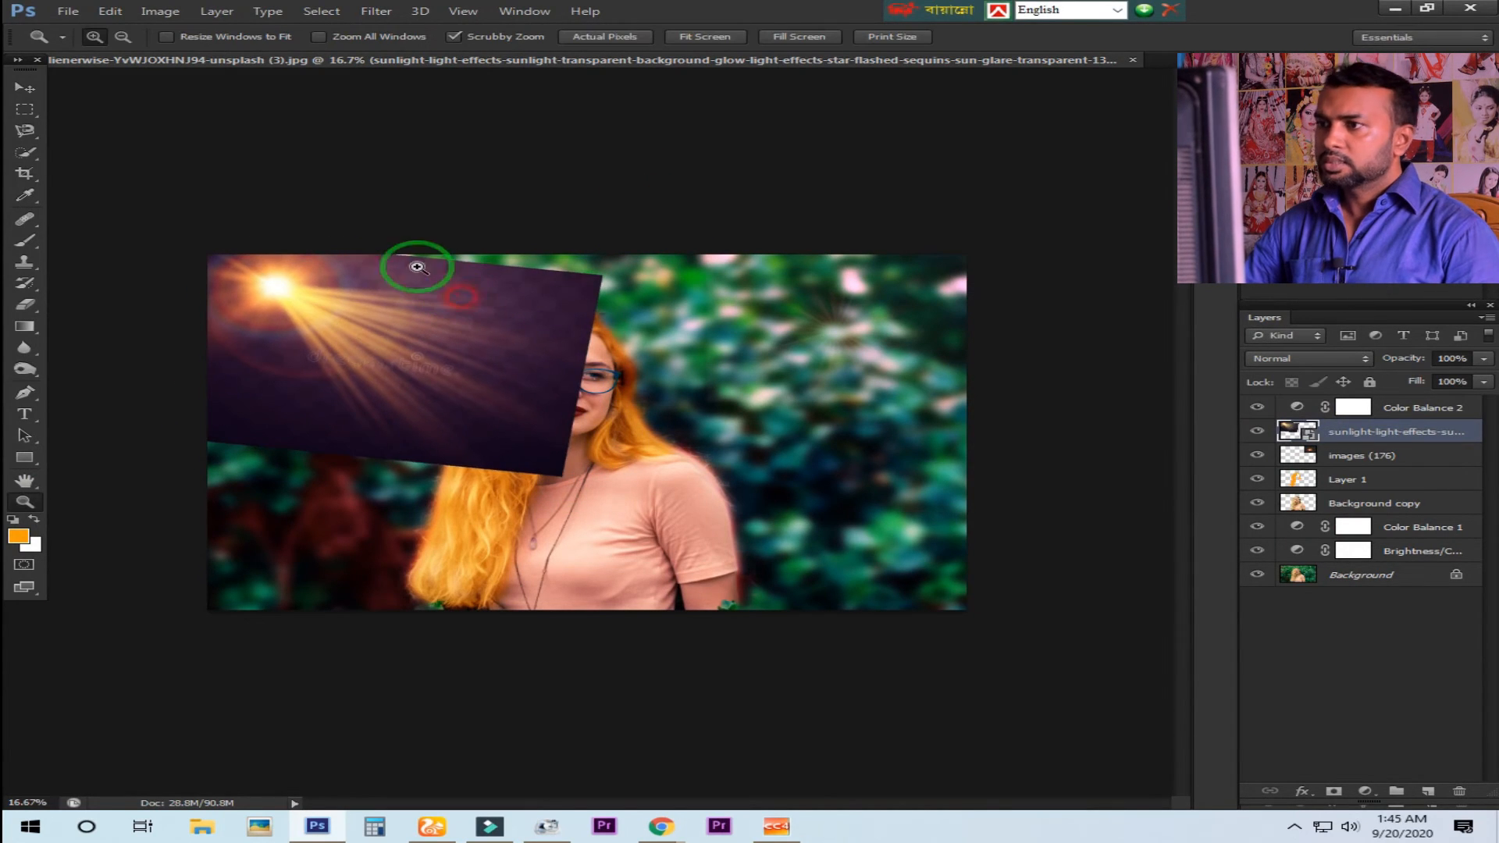
Step: Set the sun-ray layer's blend mode to Screen
left_click(1309, 359)
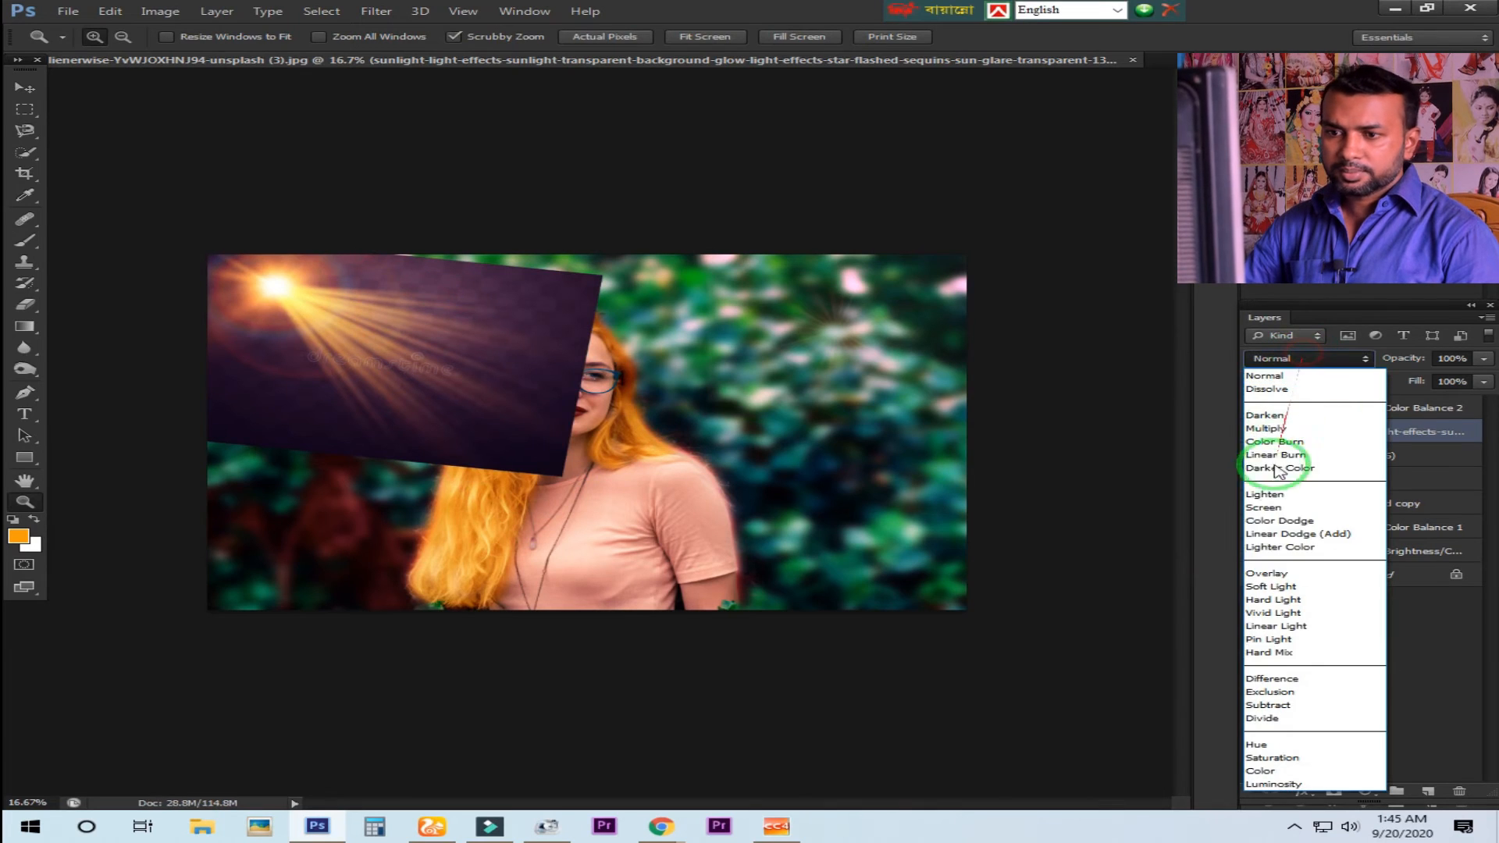
left_click(1278, 510)
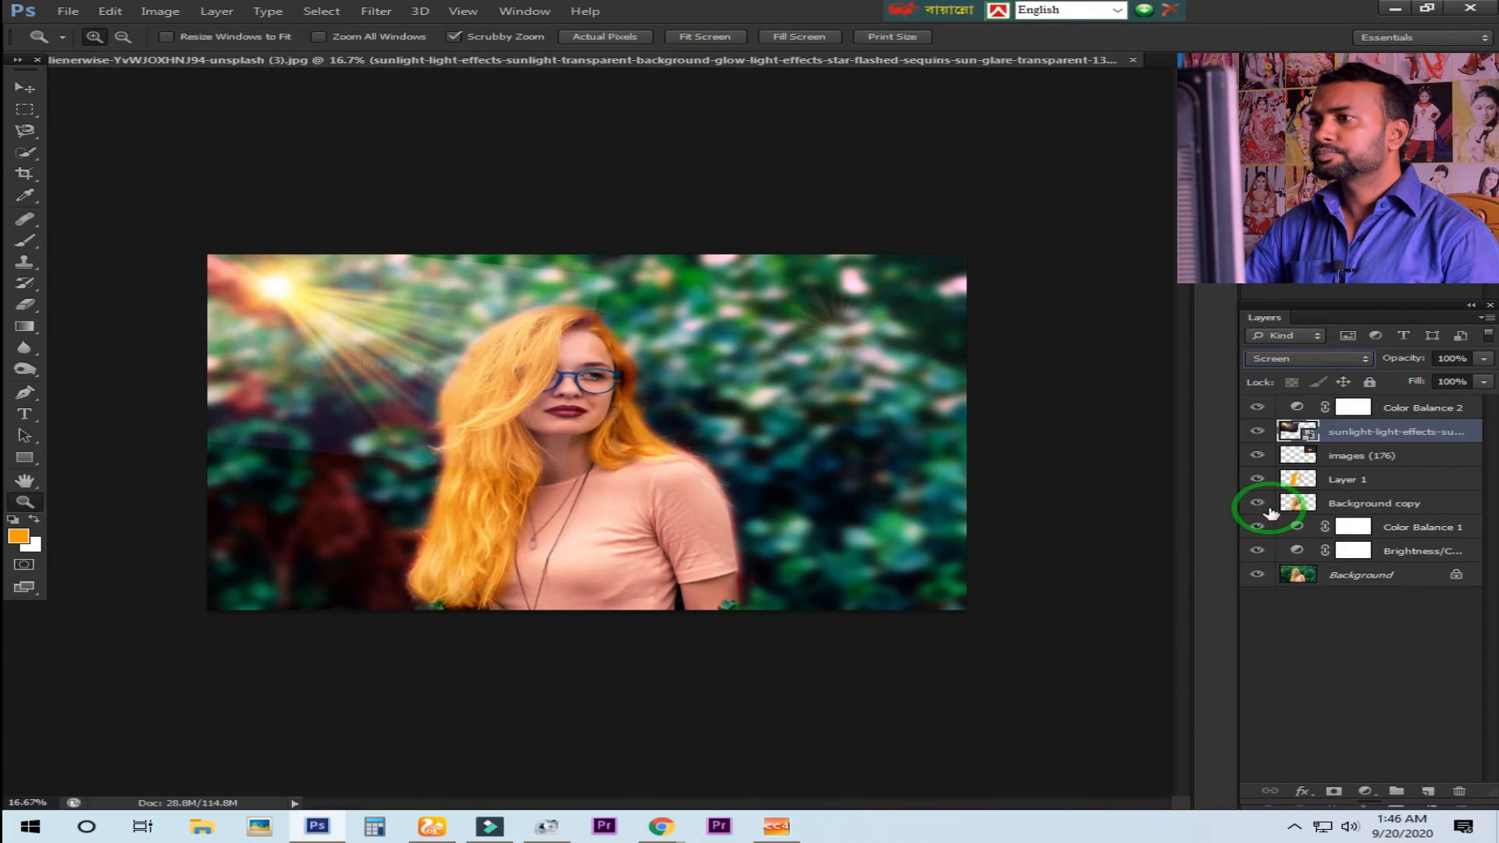
left_click(1309, 359)
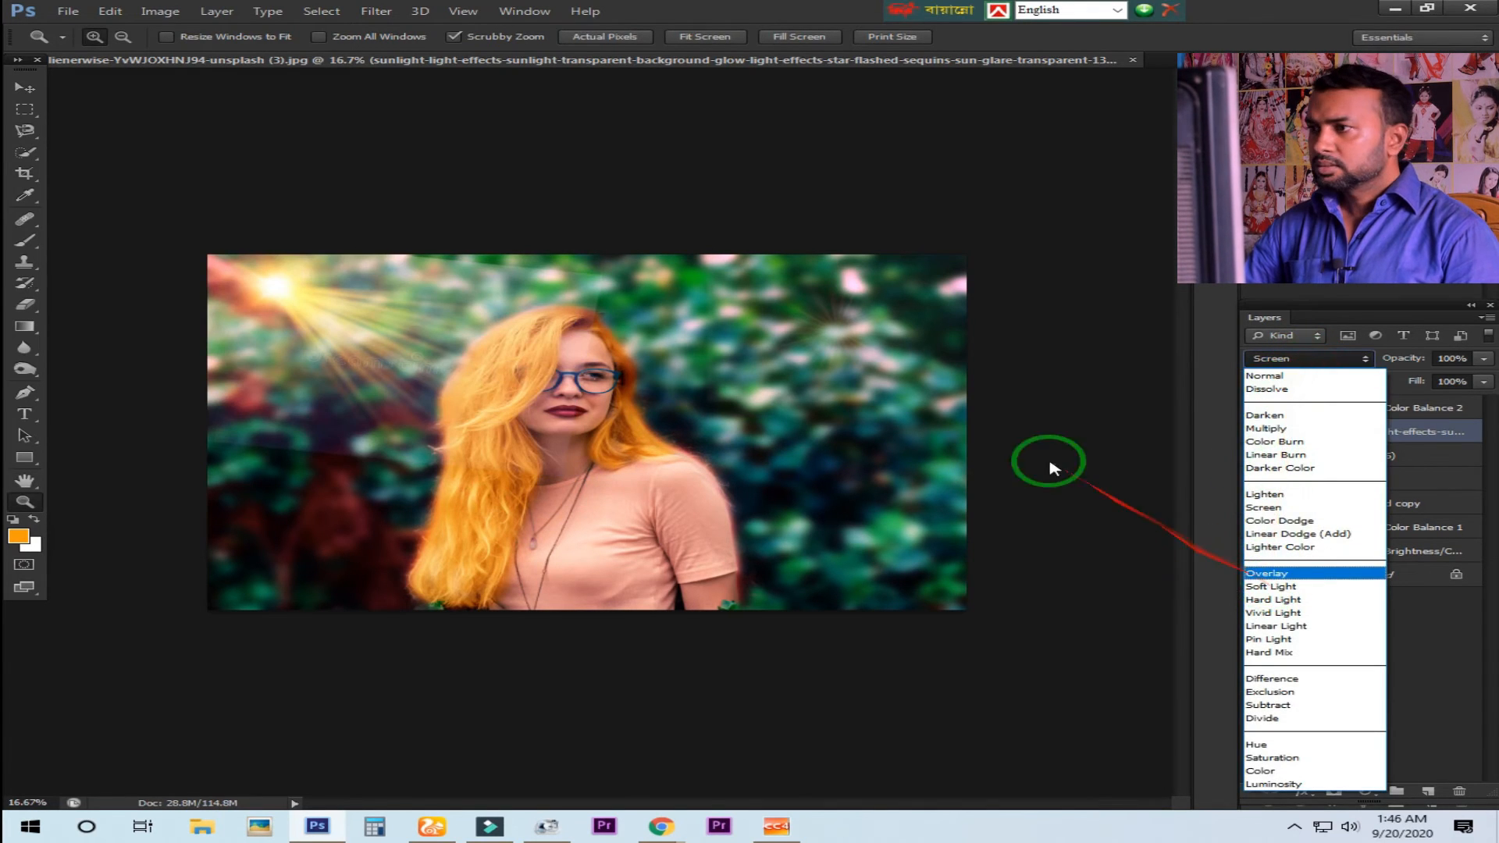
left_click(1311, 679)
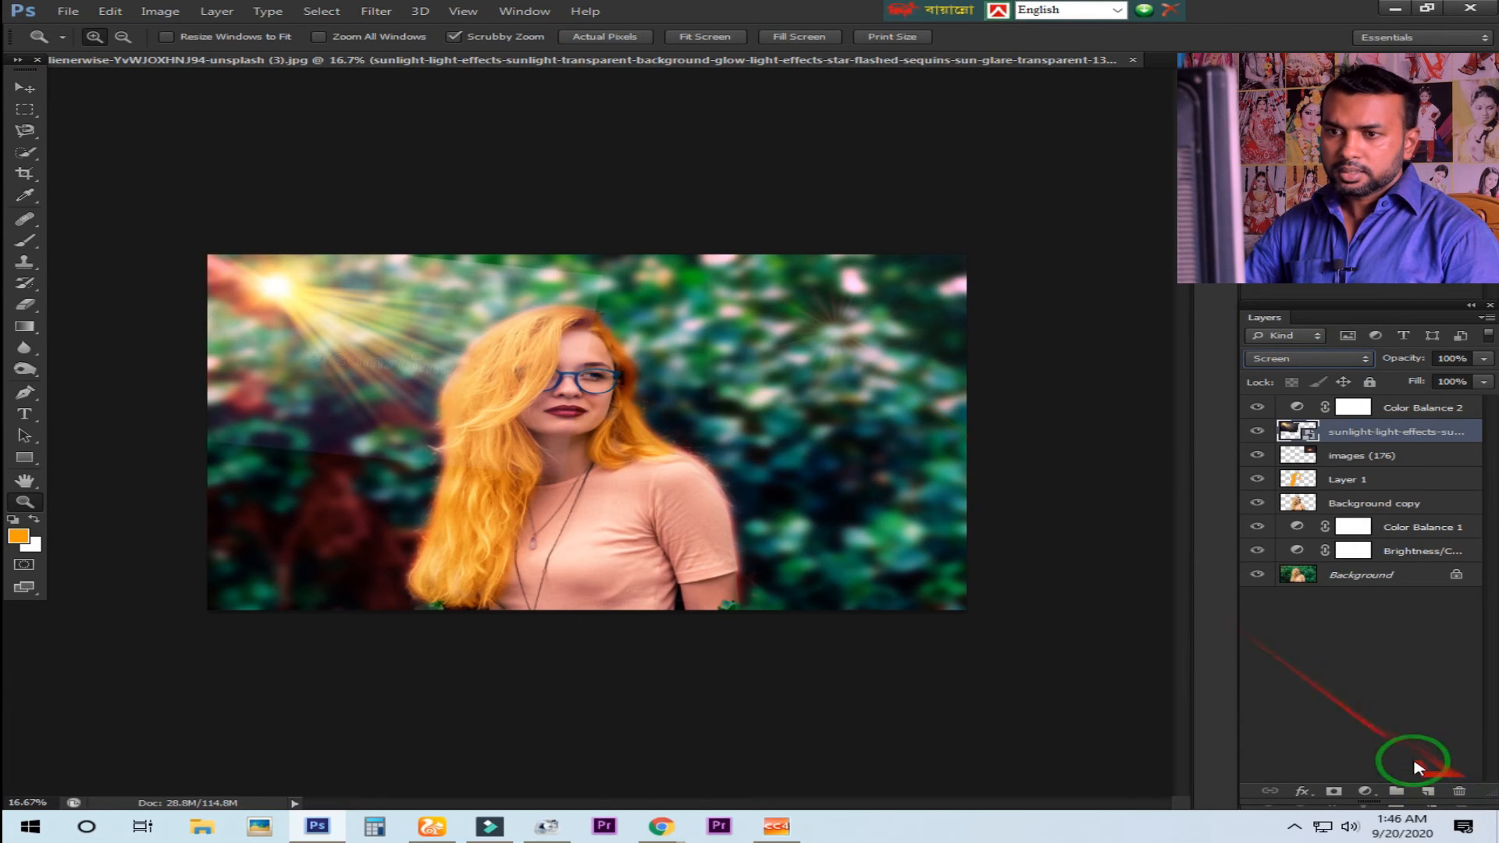
Step: Add a Brightness/Contrast adjustment layer above the sun-ray layer with brightness 1, and collapse its properties
left_click(1367, 790)
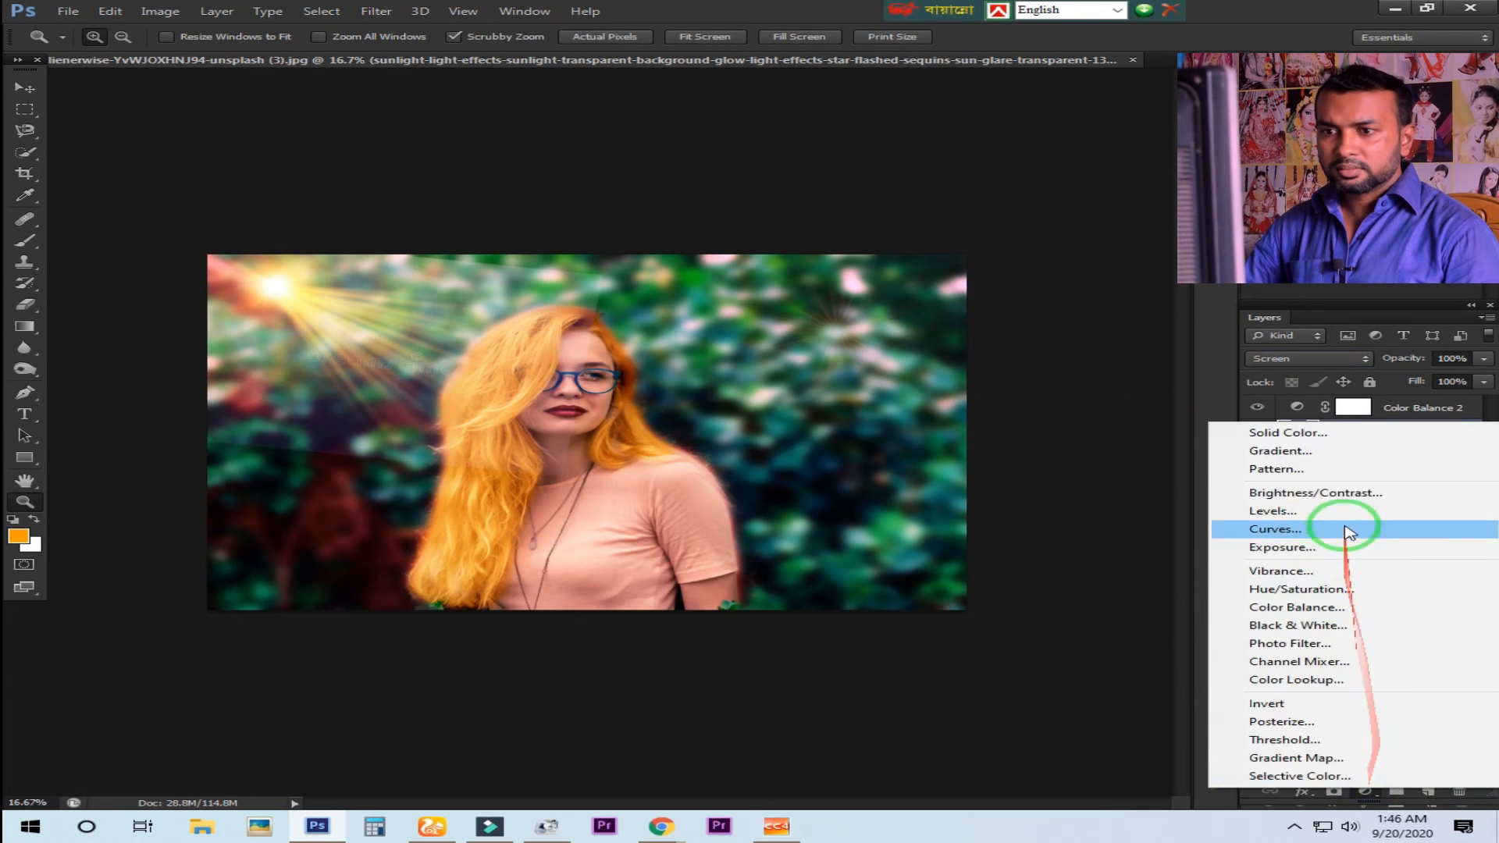
left_click(1347, 491)
left_click_drag(716, 365, 1120, 362)
mouse_move(1062, 449)
left_mouse_down()
mouse_move(950, 449)
mouse_move(1065, 457)
left_mouse_up()
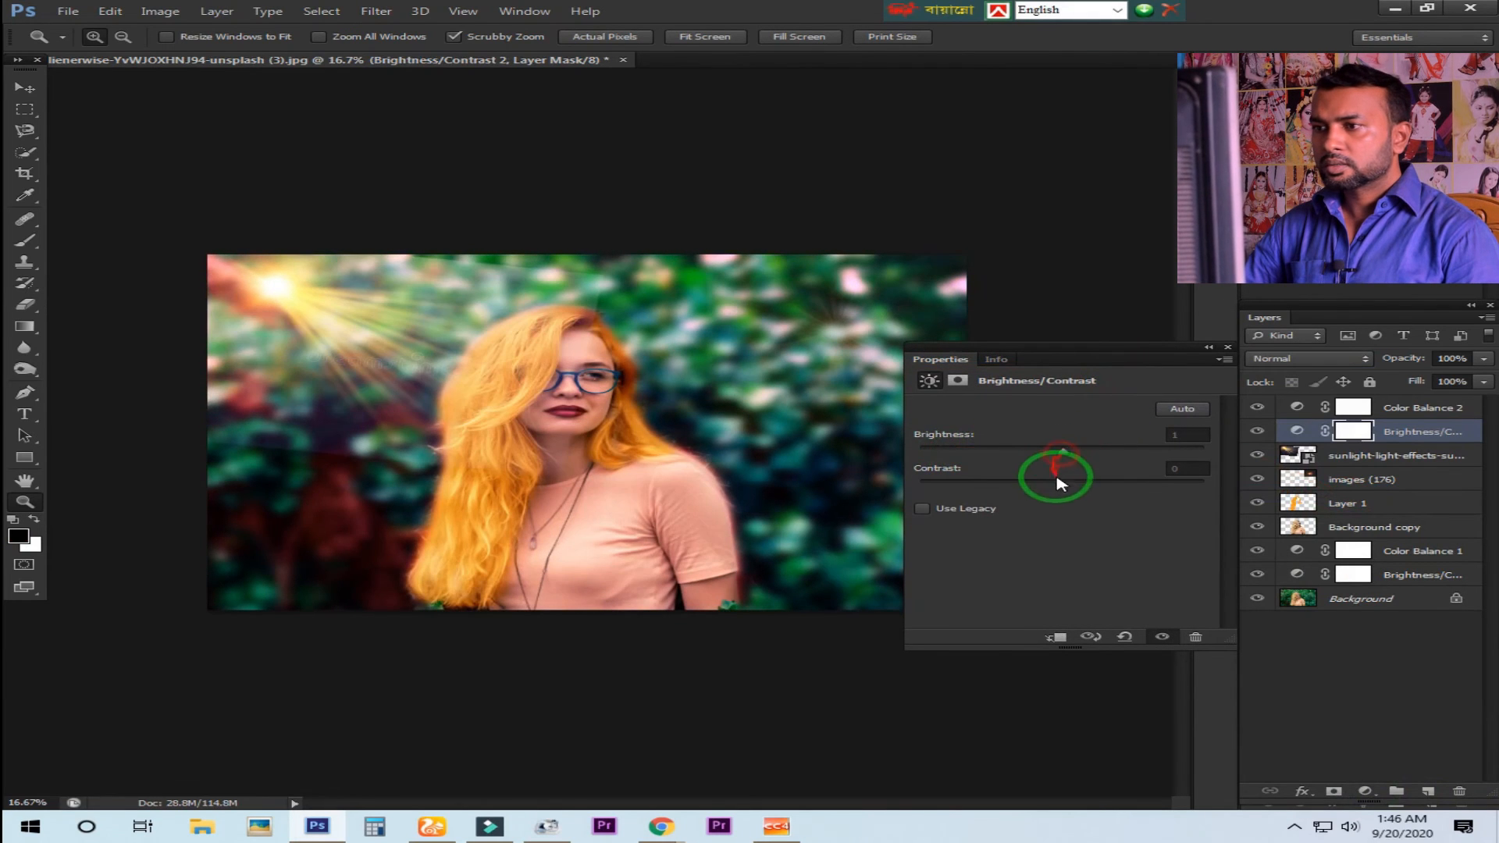
left_click(1209, 347)
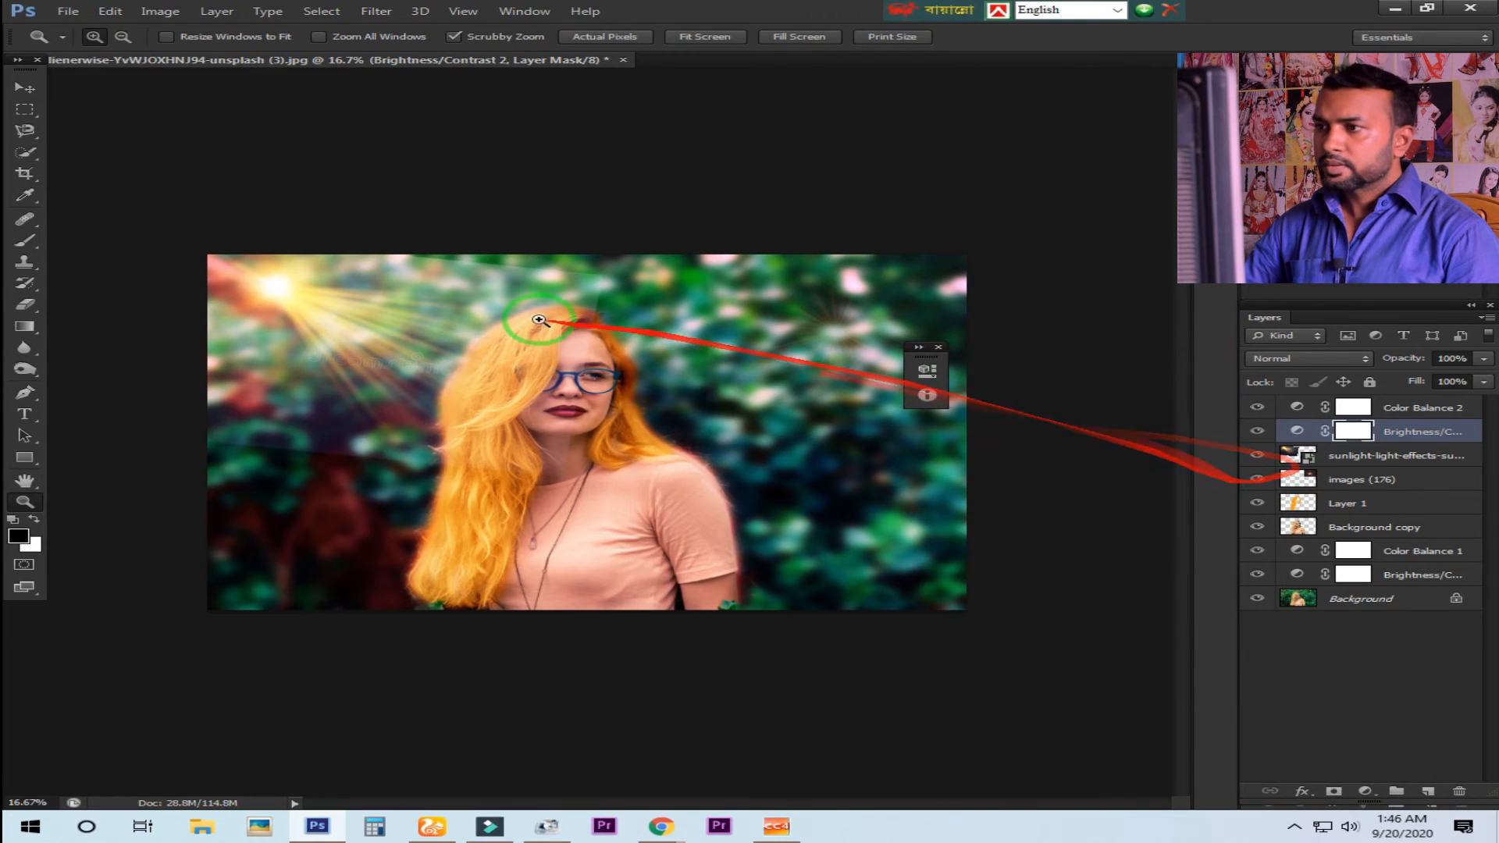
Step: Move the sun-ray layer beneath the Background copy layer, enlarge it to about 430%, and rotate it to about 3°
left_click_drag(1356, 459, 1366, 536)
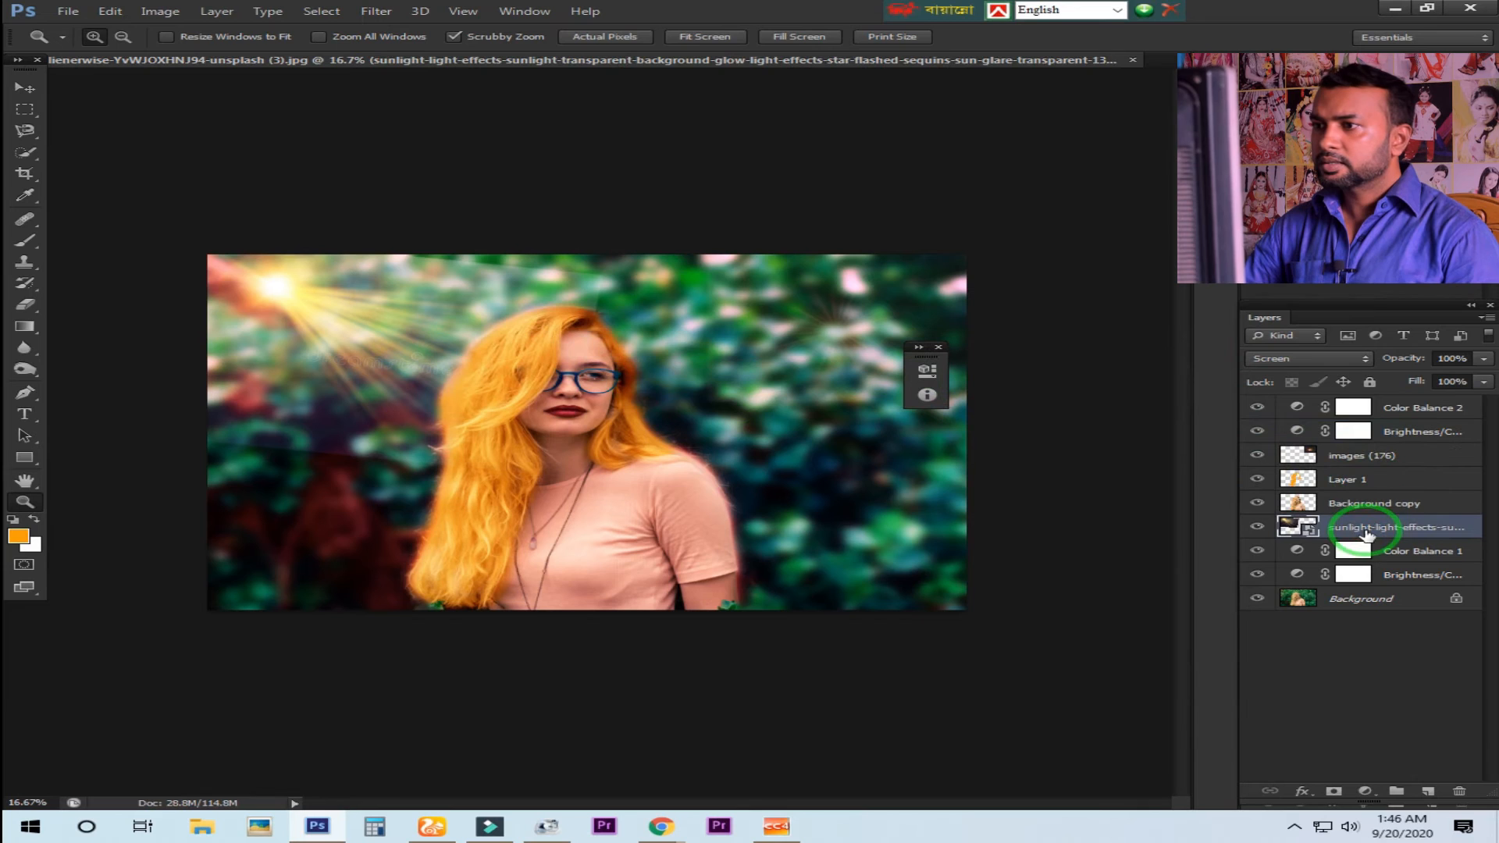
key("v")
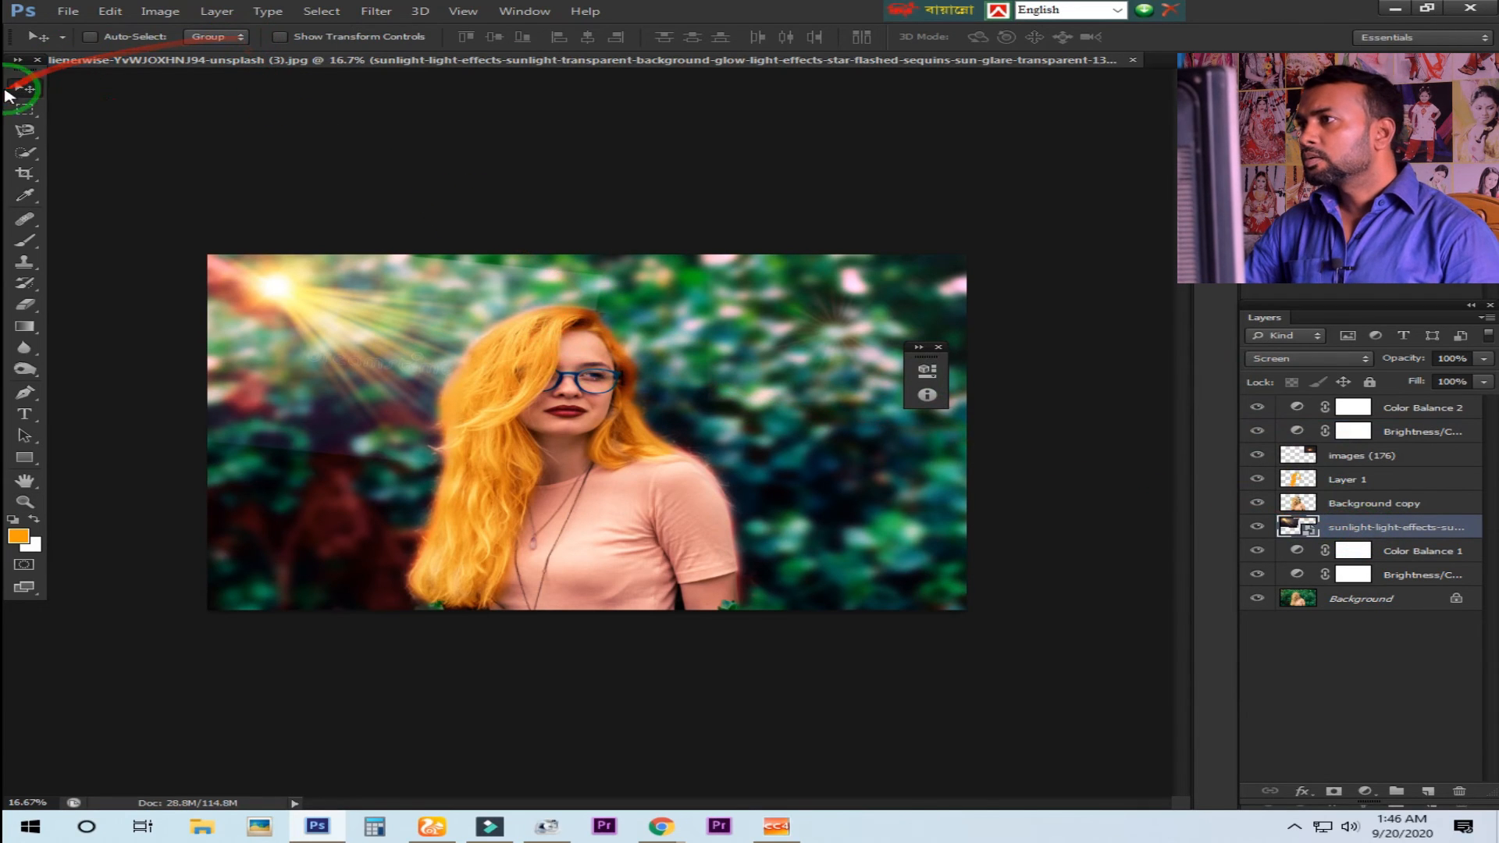
left_click(280, 37)
left_click_drag(616, 230, 689, 224)
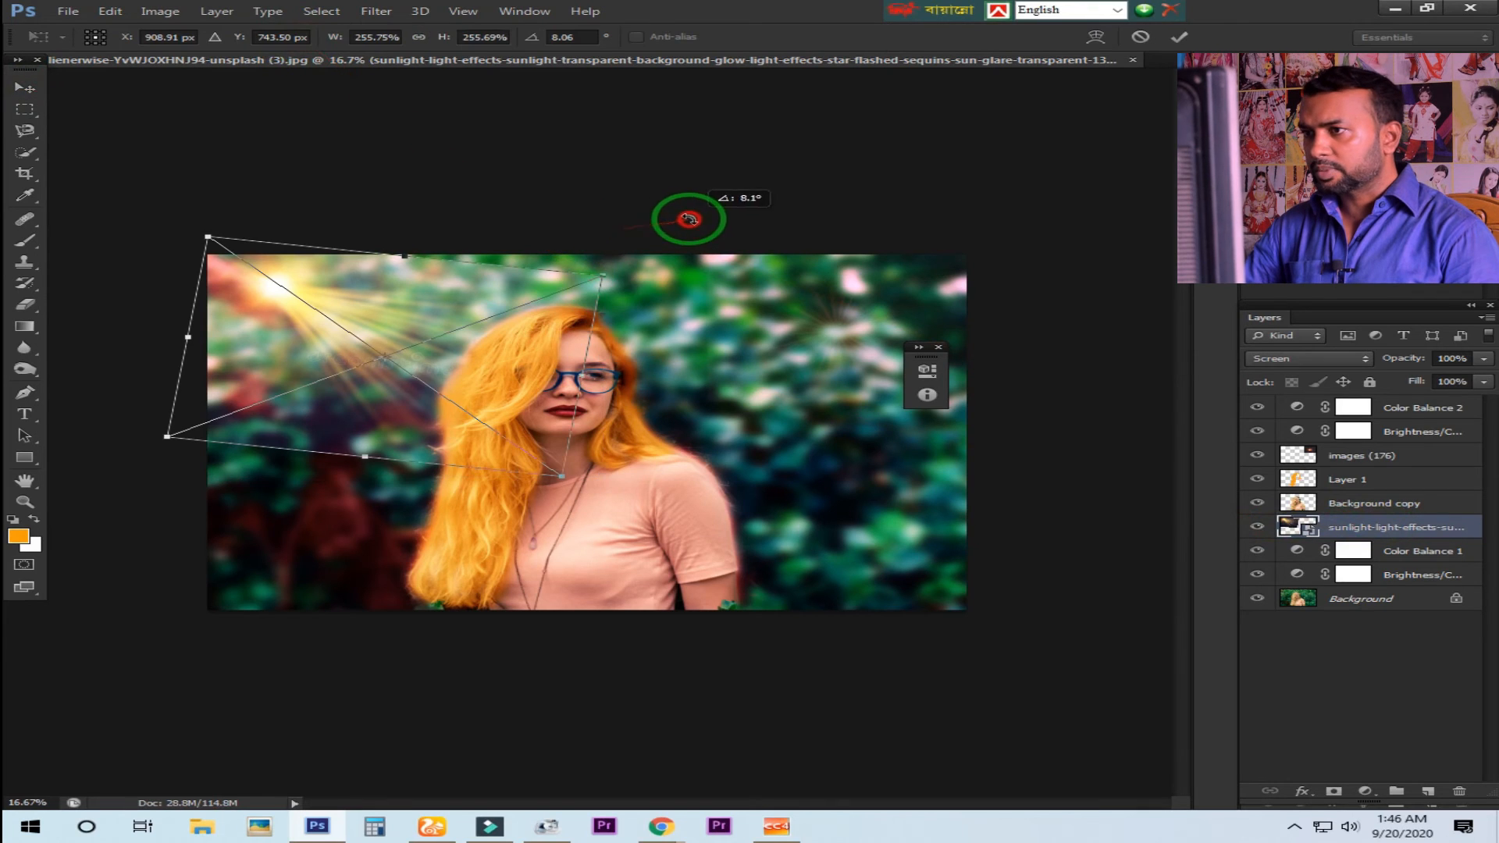
left_click_drag(604, 273, 693, 251)
left_click_drag(520, 292, 495, 308)
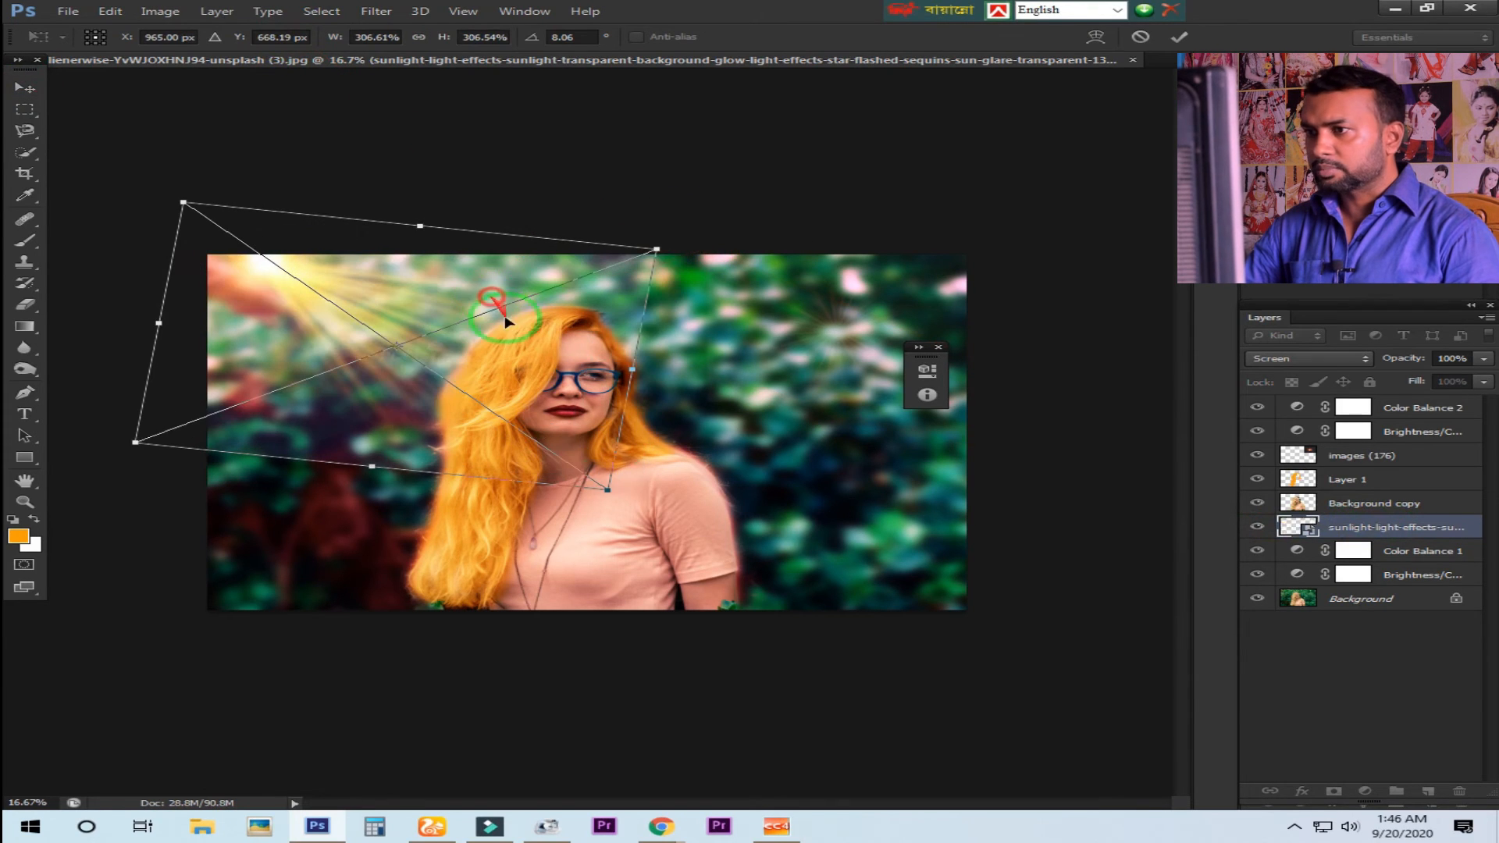
left_click_drag(615, 495, 781, 603)
left_click_drag(641, 380, 615, 383)
left_click_drag(848, 273, 868, 227)
left_click_drag(714, 311, 721, 302)
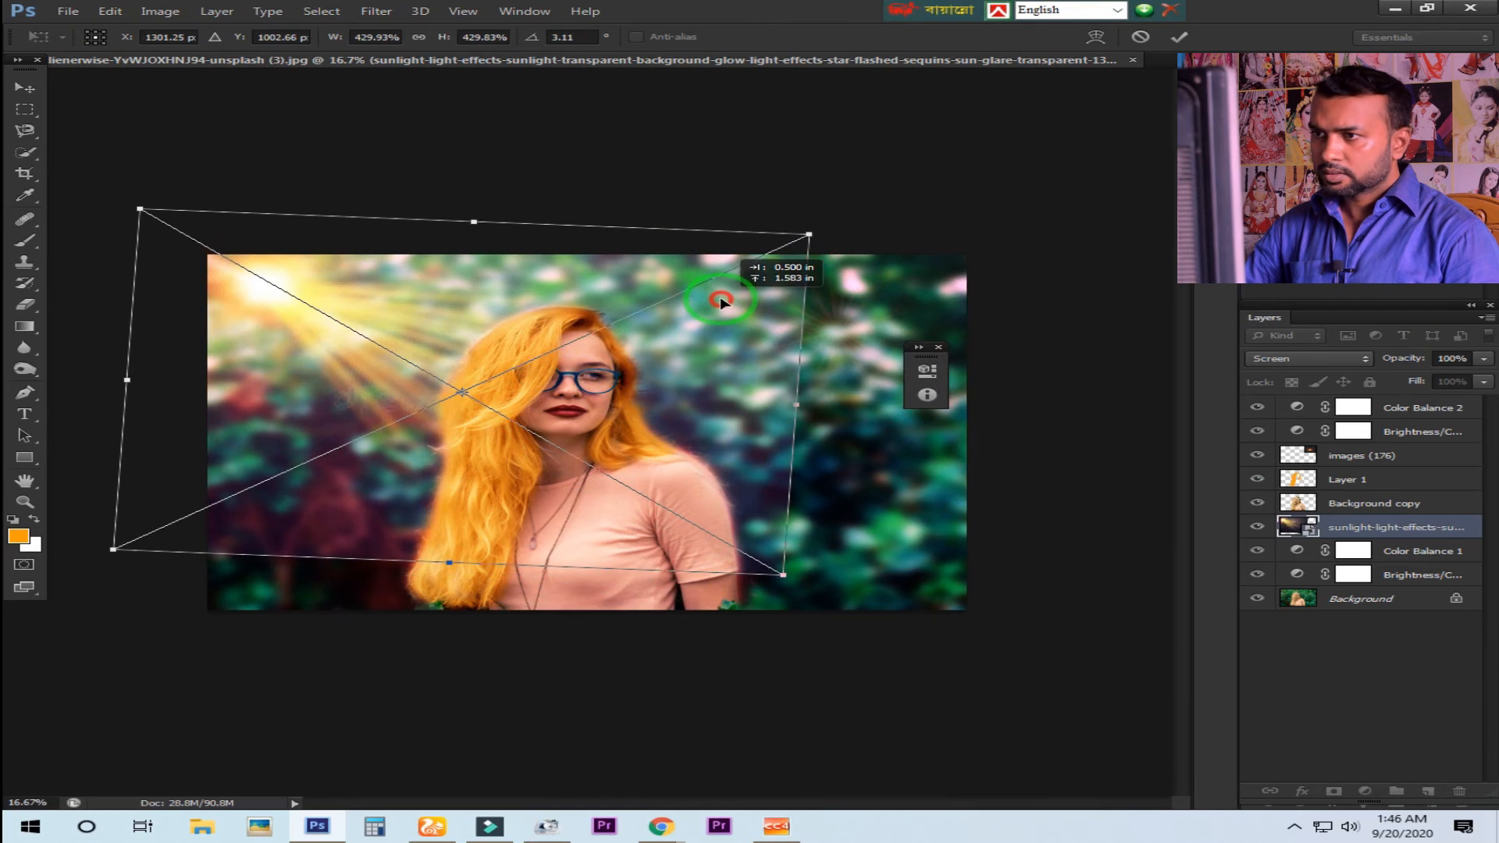
key("Return")
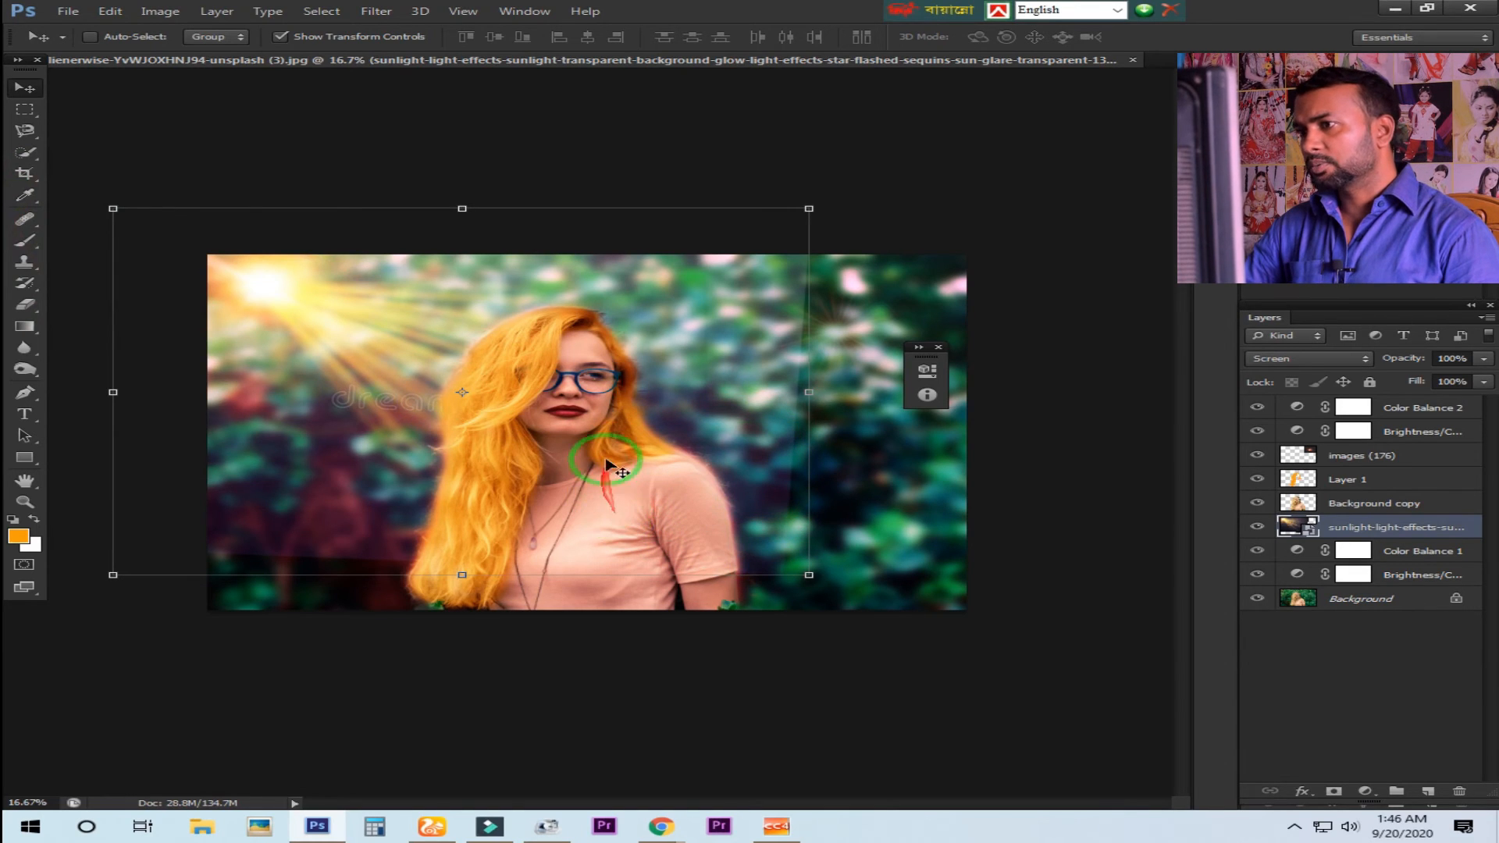
Step: Rasterize the sun-ray layer and erase its hard edge in the foliage beside the woman with a 500 px Eraser
right_click(26, 306)
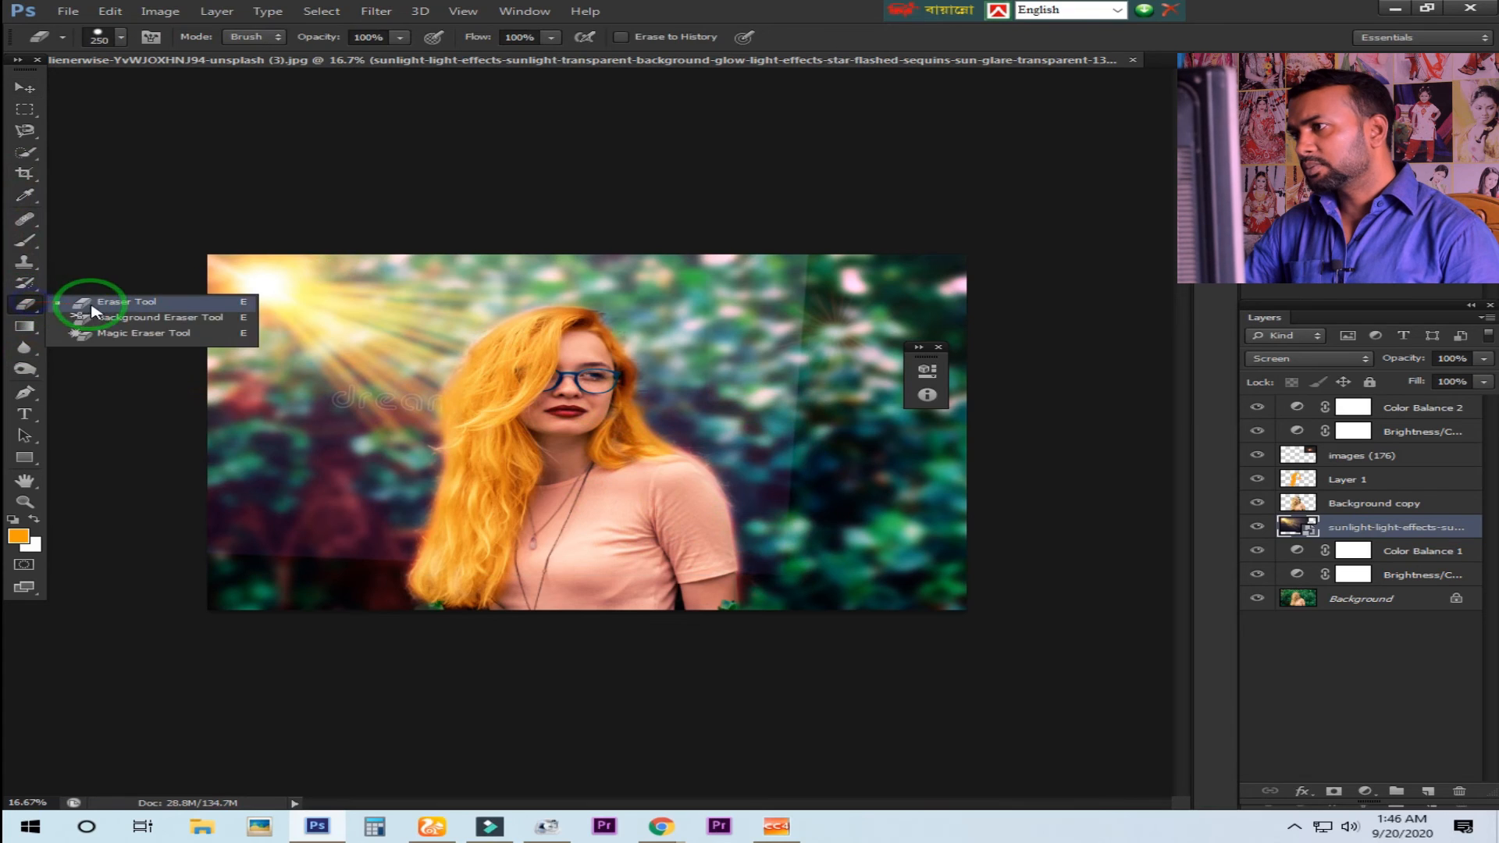
left_click(178, 305)
left_click(713, 298)
left_click(1151, 326)
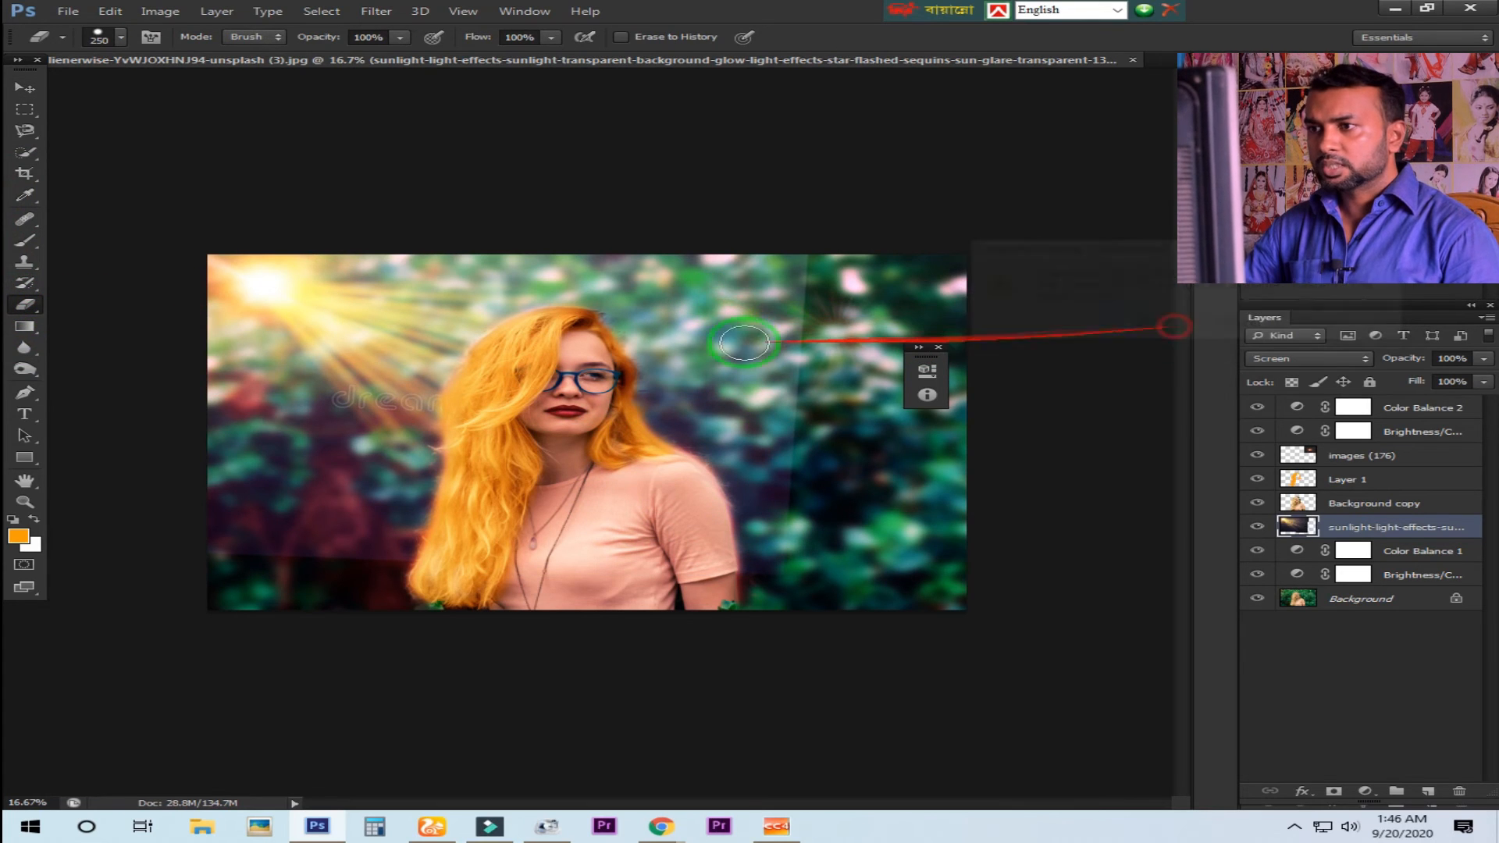
mouse_move(805, 273)
left_mouse_down()
mouse_move(832, 484)
mouse_move(817, 582)
mouse_move(804, 364)
mouse_move(754, 254)
mouse_move(710, 245)
mouse_move(754, 291)
left_mouse_up()
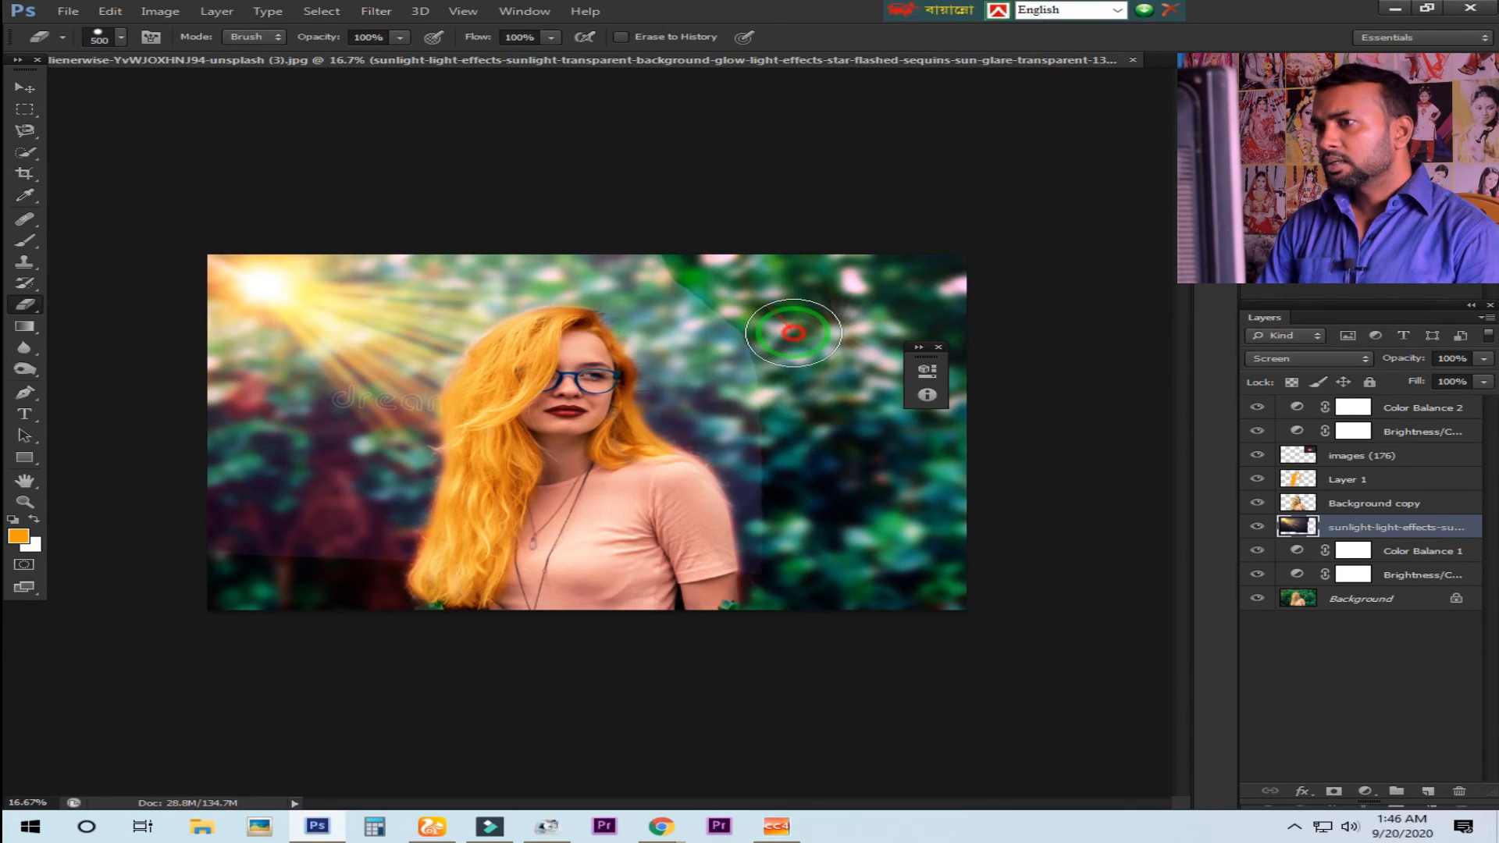
Step: Erase more of the sun-ray layer beside the woman's head and shoulder, down to the photo's lower edge, with a 600 px Eraser
right_click(25, 304)
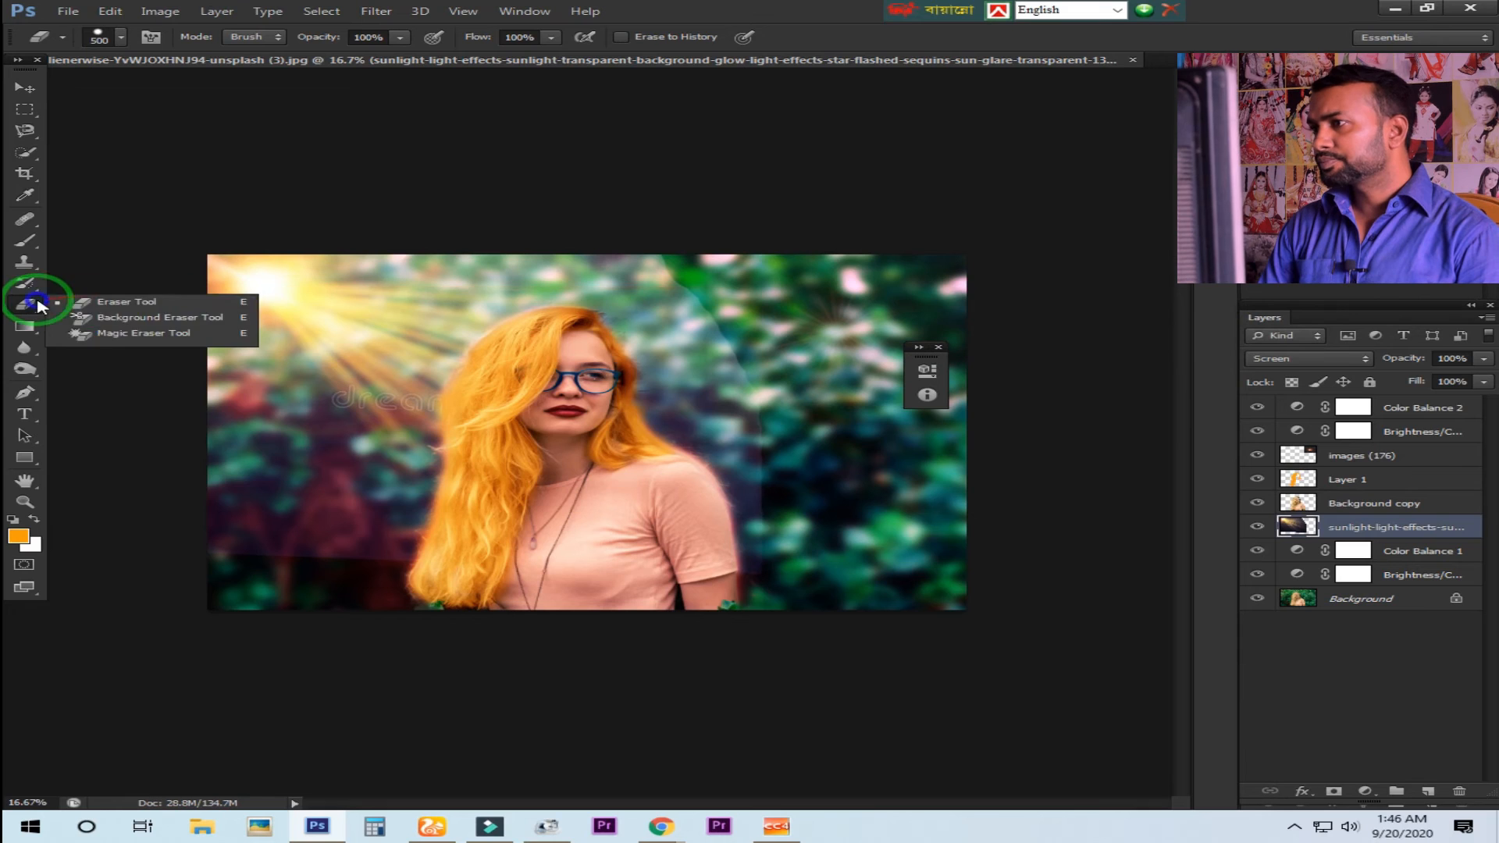
left_click(110, 315)
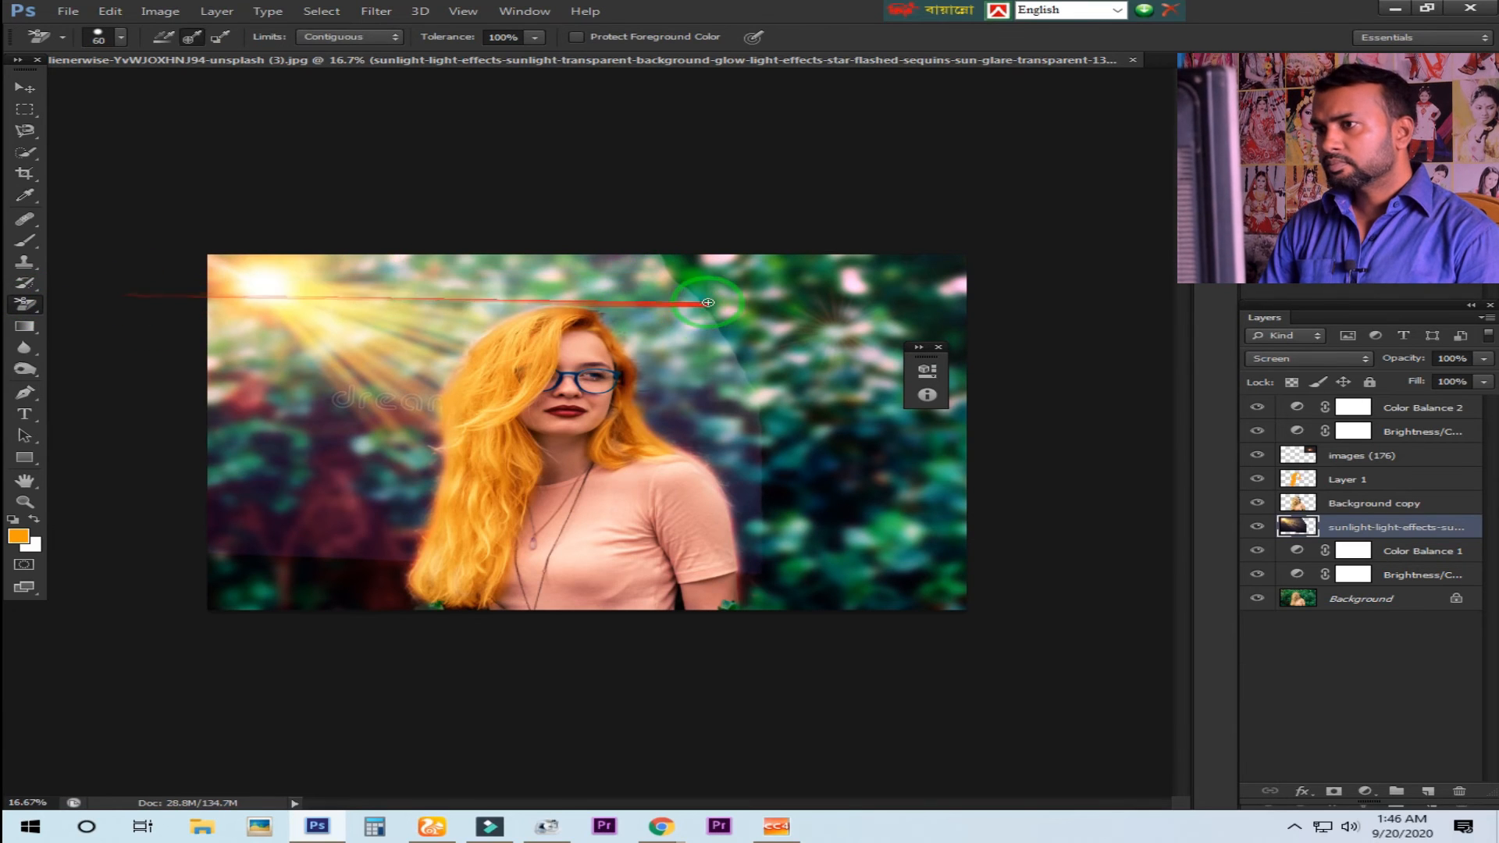
right_click(25, 304)
left_click(117, 297)
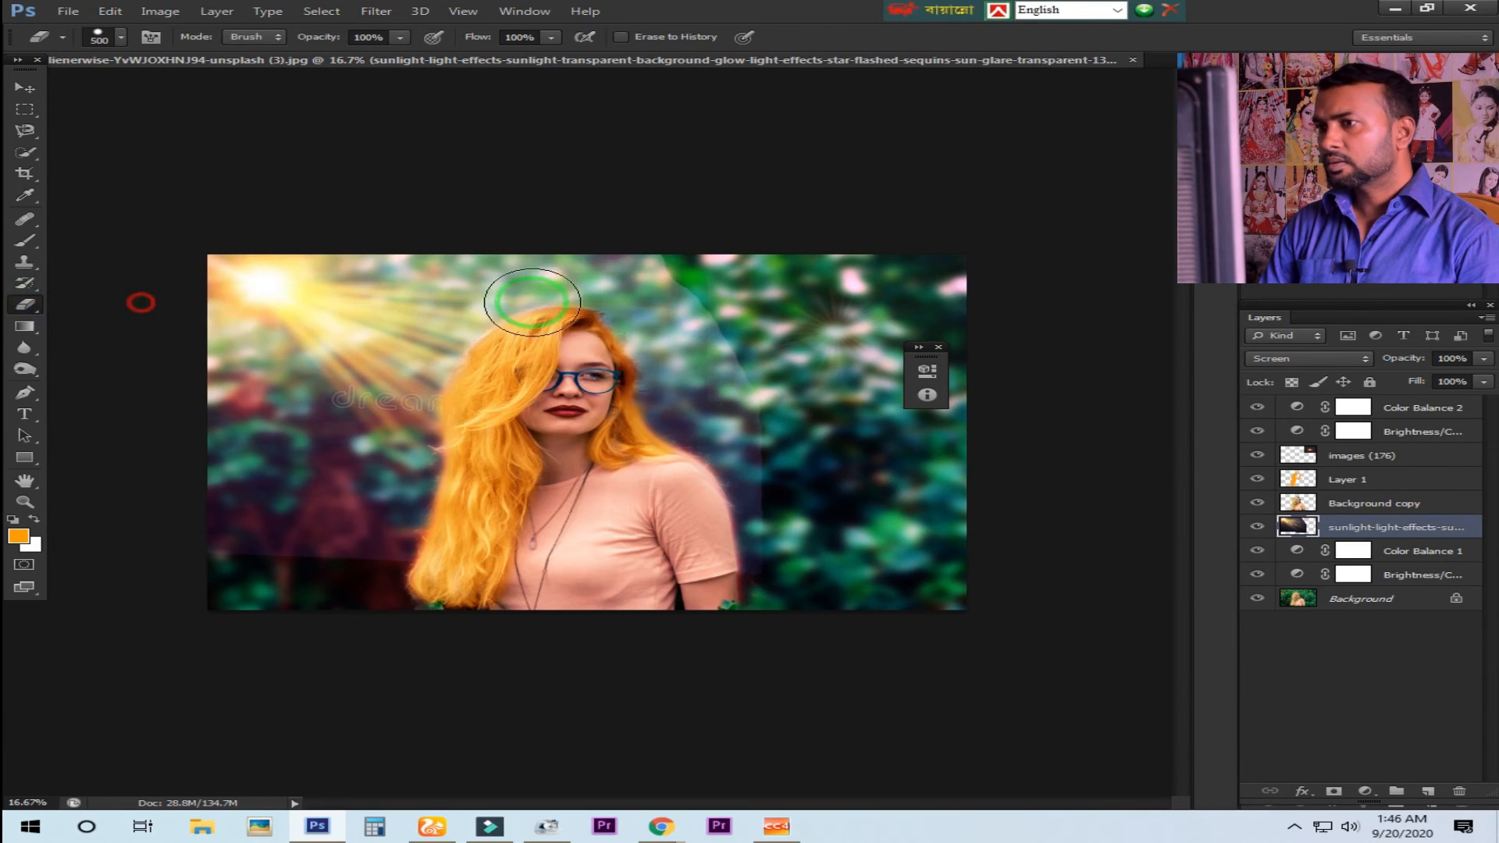
mouse_move(728, 331)
left_mouse_down()
mouse_move(778, 472)
mouse_move(784, 574)
mouse_move(766, 442)
mouse_move(714, 381)
mouse_move(706, 424)
mouse_move(660, 306)
mouse_move(569, 223)
mouse_move(690, 377)
left_mouse_up()
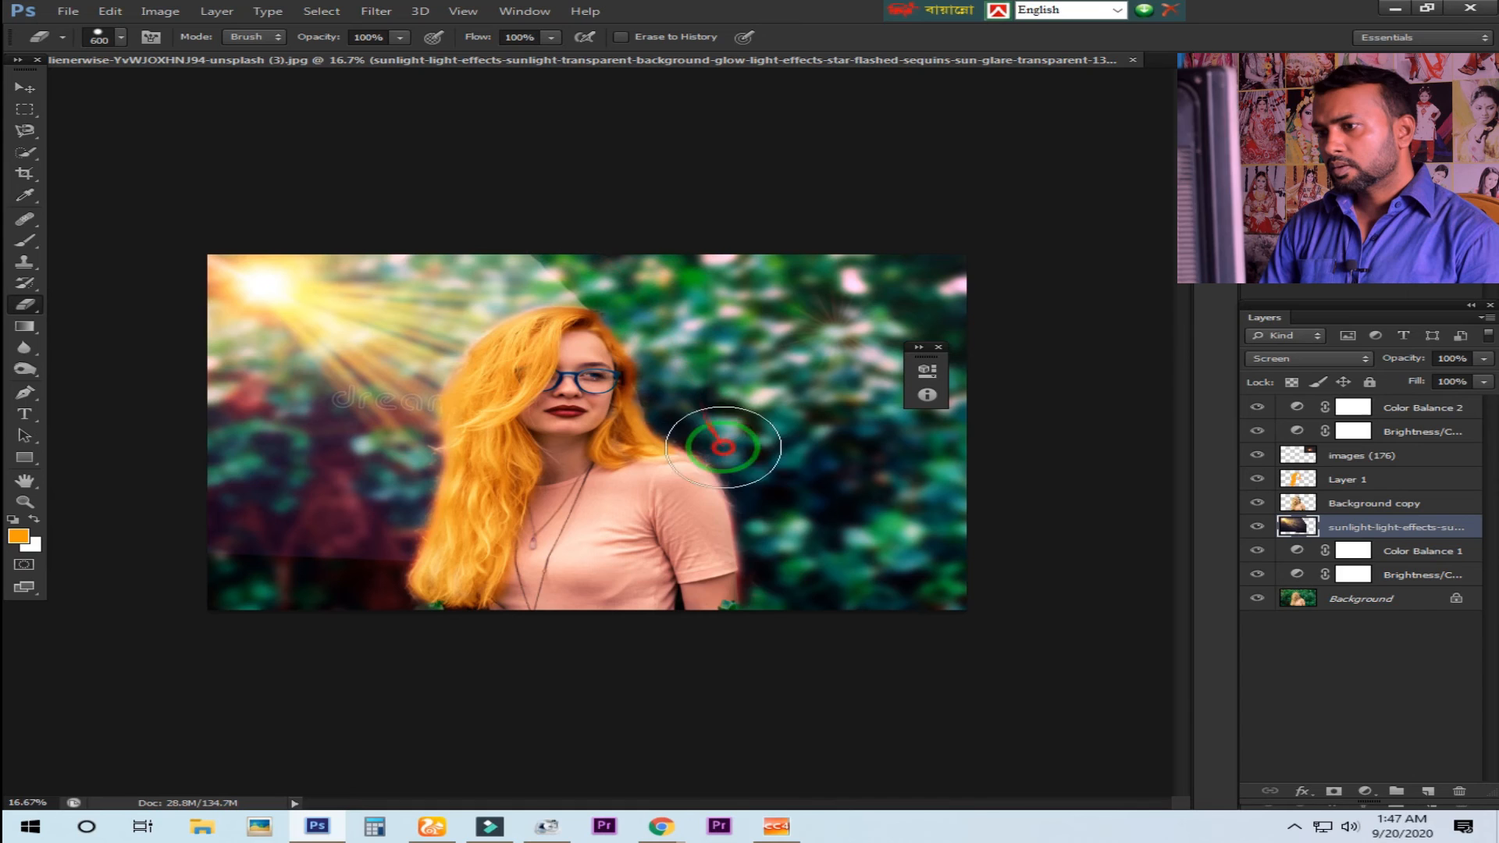
mouse_move(723, 447)
left_mouse_down()
mouse_move(754, 521)
mouse_move(754, 605)
left_mouse_up()
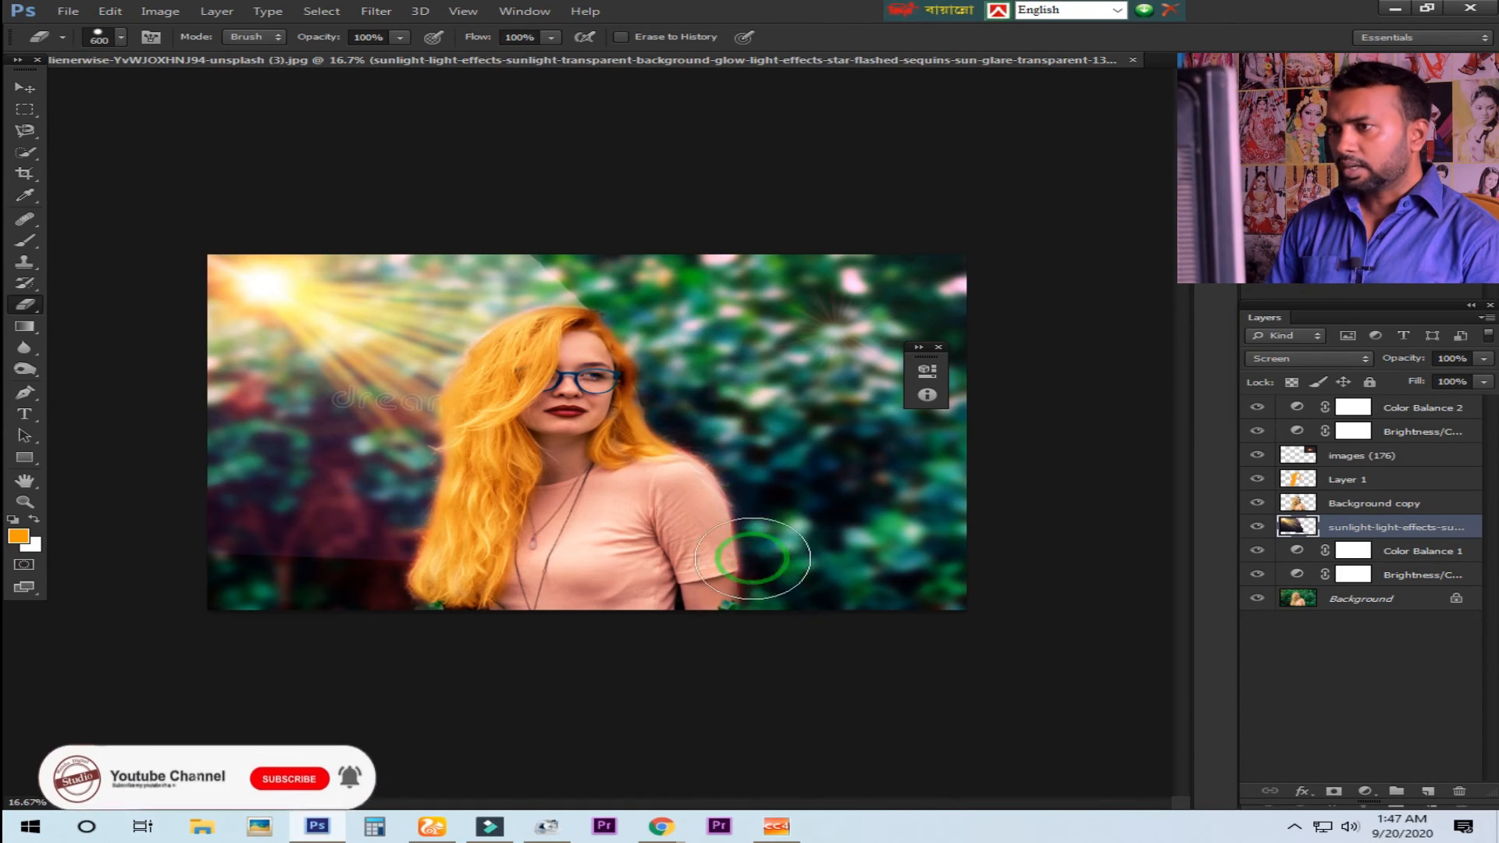
Step: Lasso the foliage area above and beside the woman's head, feather the selection by 60 pixels, and delete it from the sun-ray layer
left_click(27, 137)
left_click(31, 148)
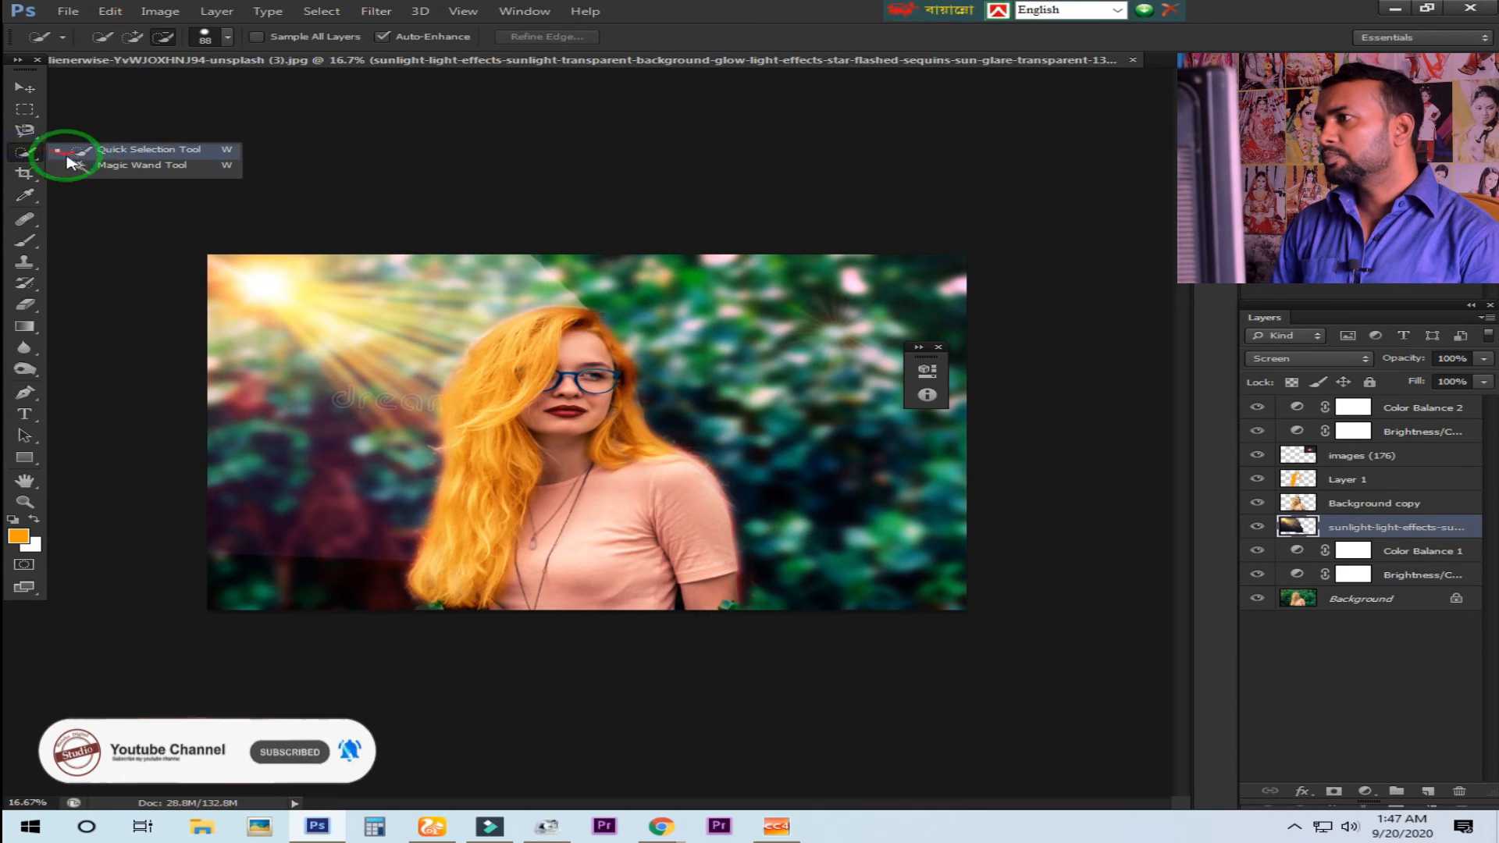
left_click(28, 134)
left_click(113, 128)
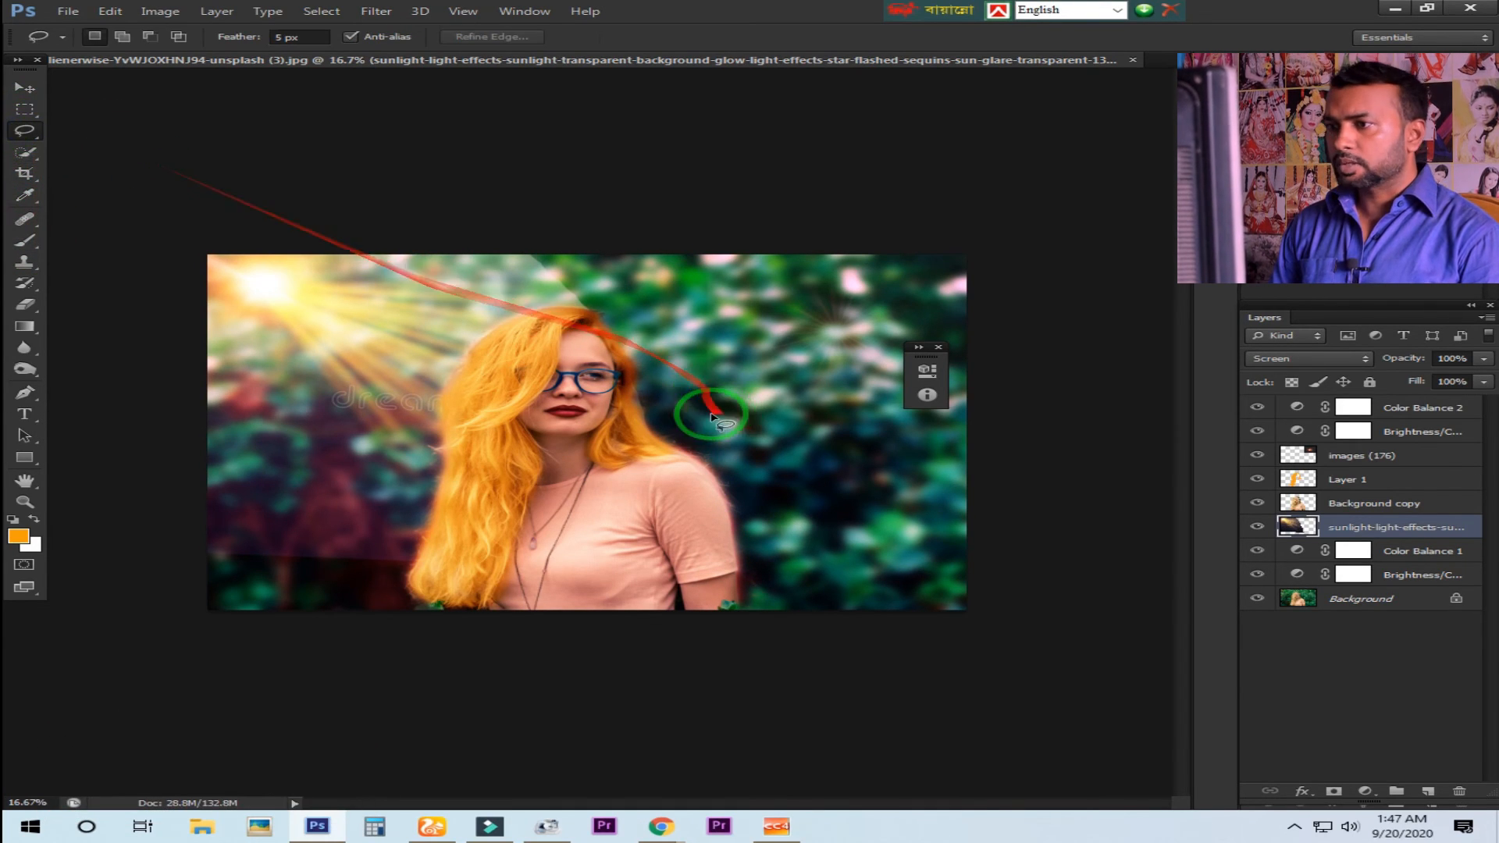
mouse_move(361, 203)
left_mouse_down()
mouse_move(507, 183)
mouse_move(670, 269)
mouse_move(785, 394)
left_mouse_up()
right_click(539, 279)
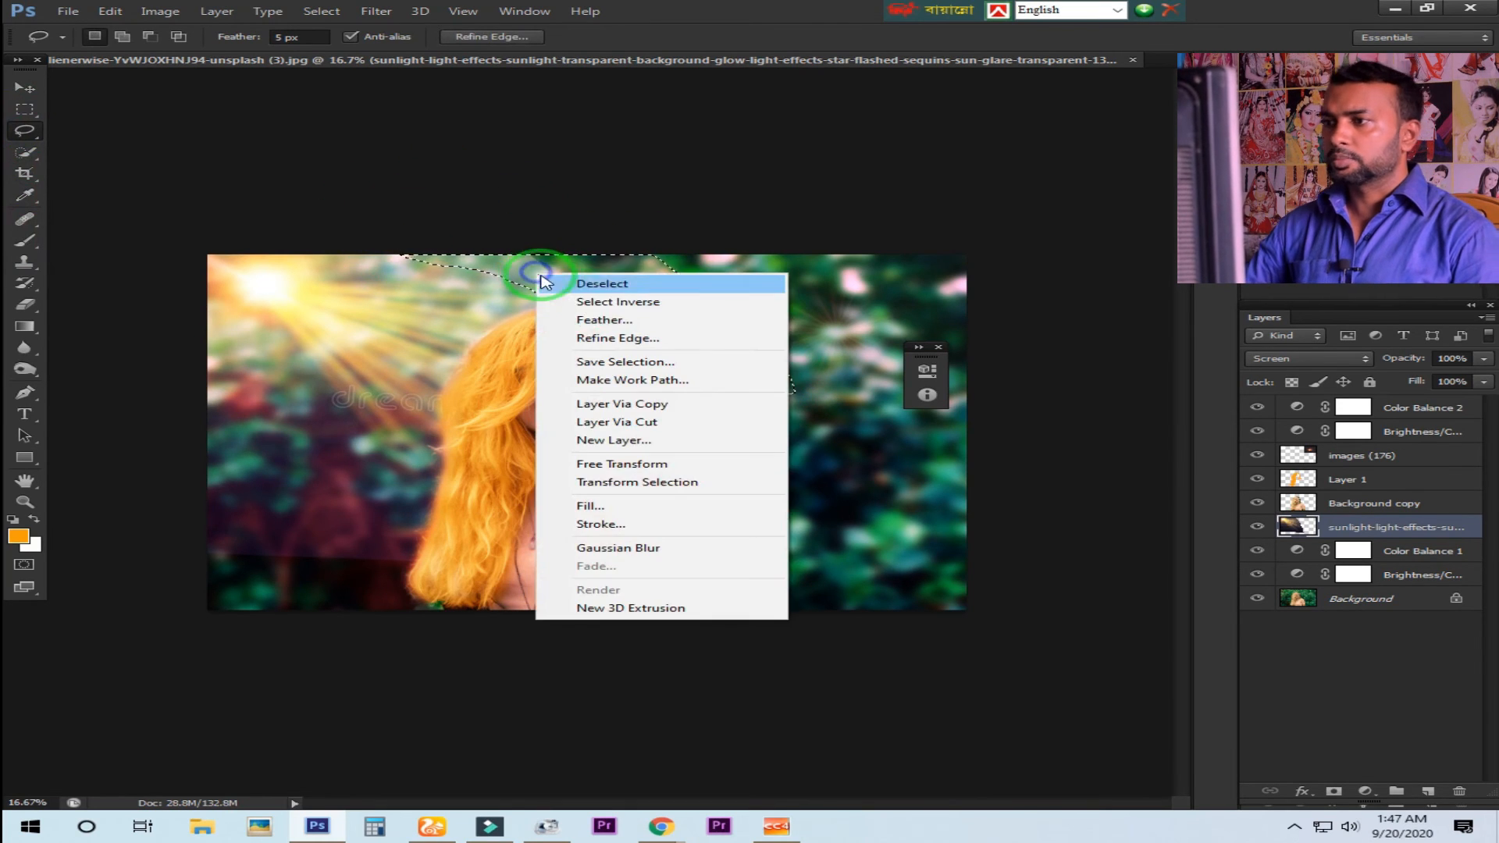
left_click(605, 320)
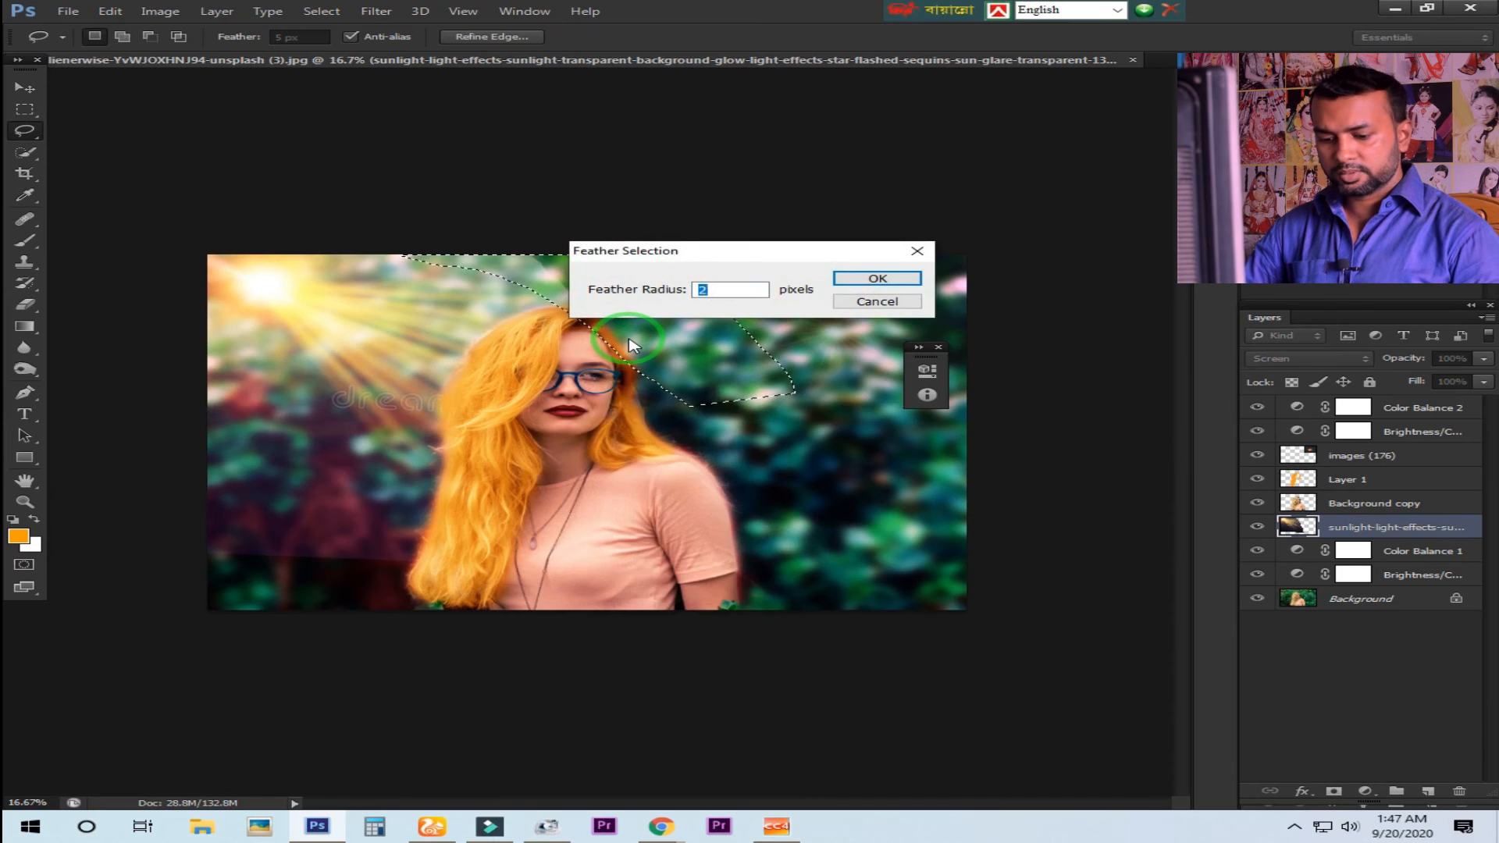
type("60")
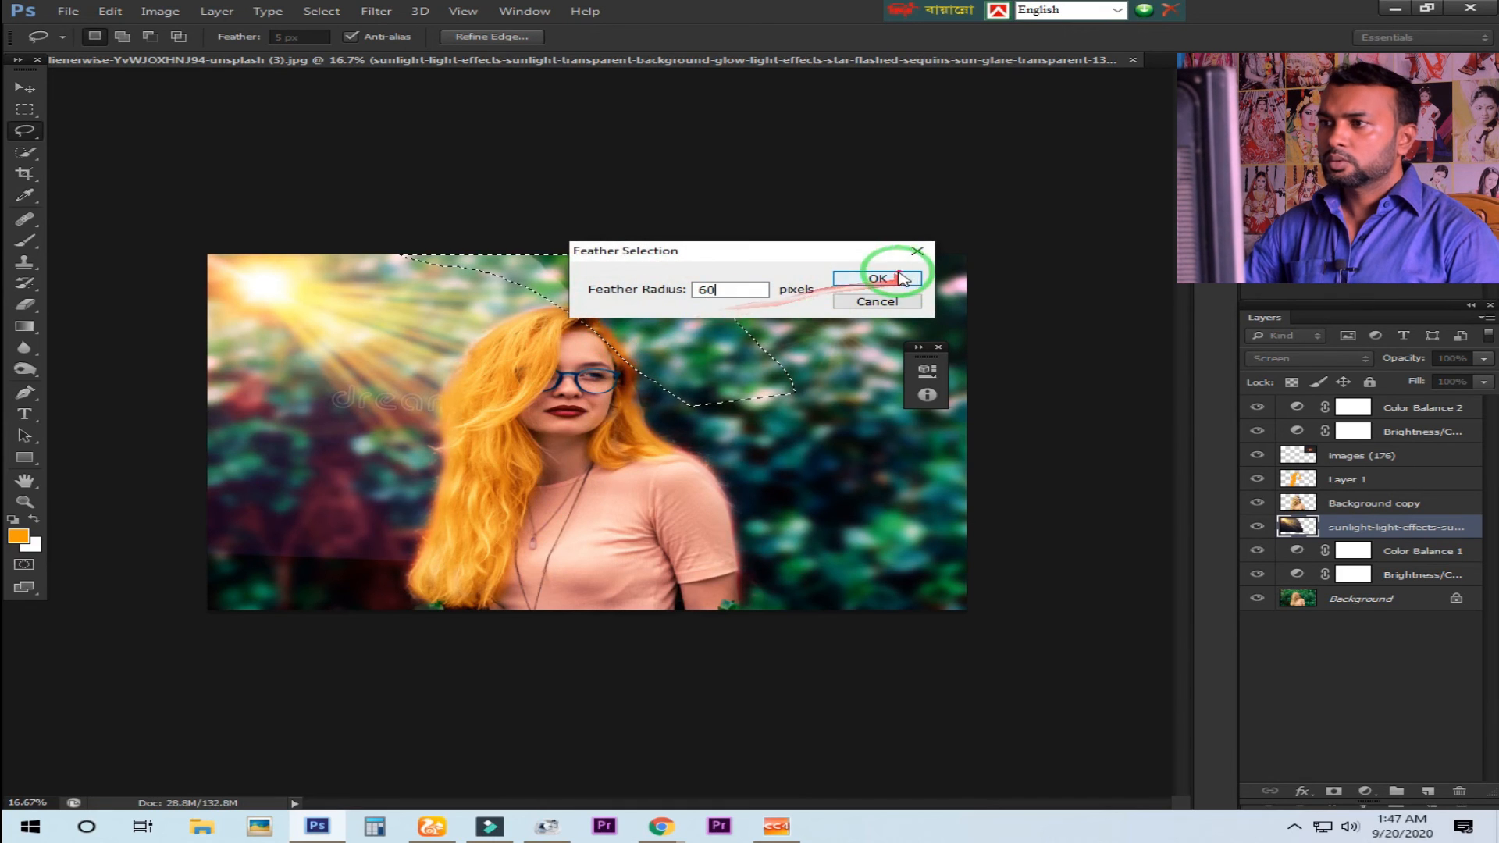
left_click(880, 278)
key("Delete")
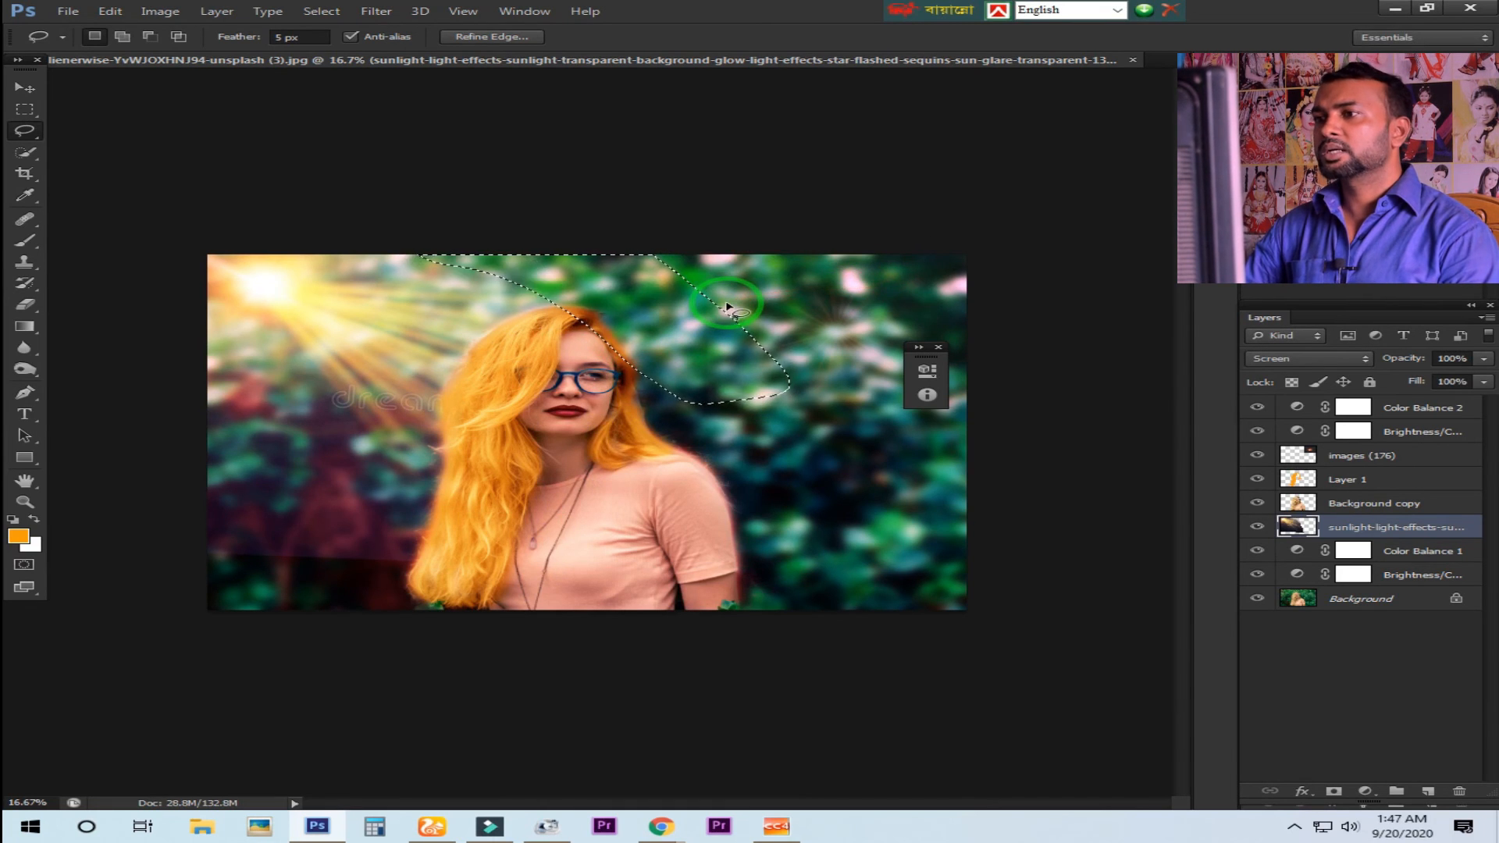
Step: Scale the sun-ray layer down slightly from its lower-right corner
key("v")
key("ctrl+minus")
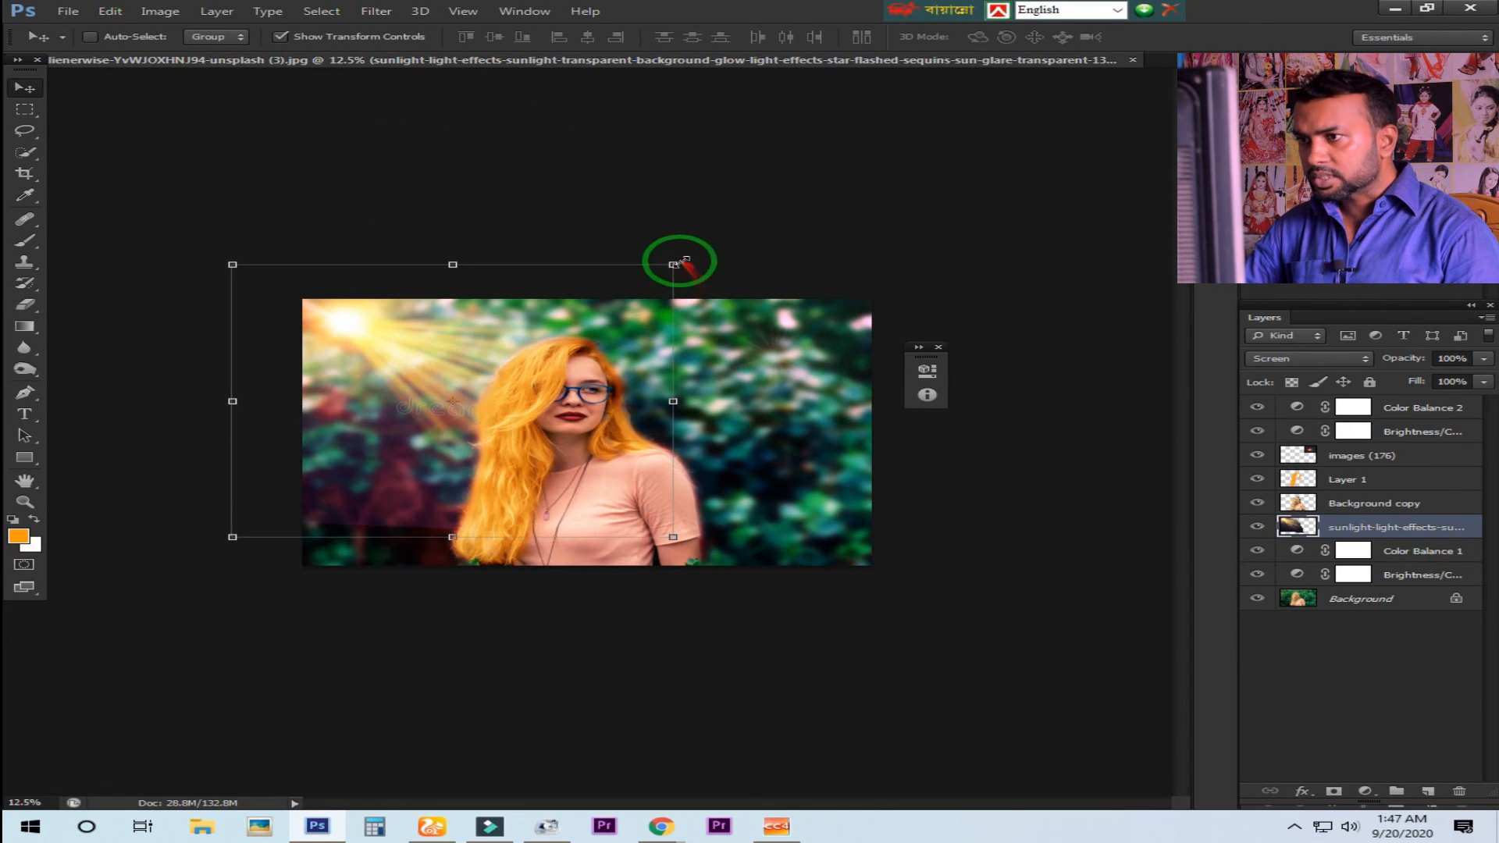
mouse_move(673, 538)
left_mouse_down()
mouse_move(696, 551)
mouse_move(666, 533)
left_mouse_up()
key("Return")
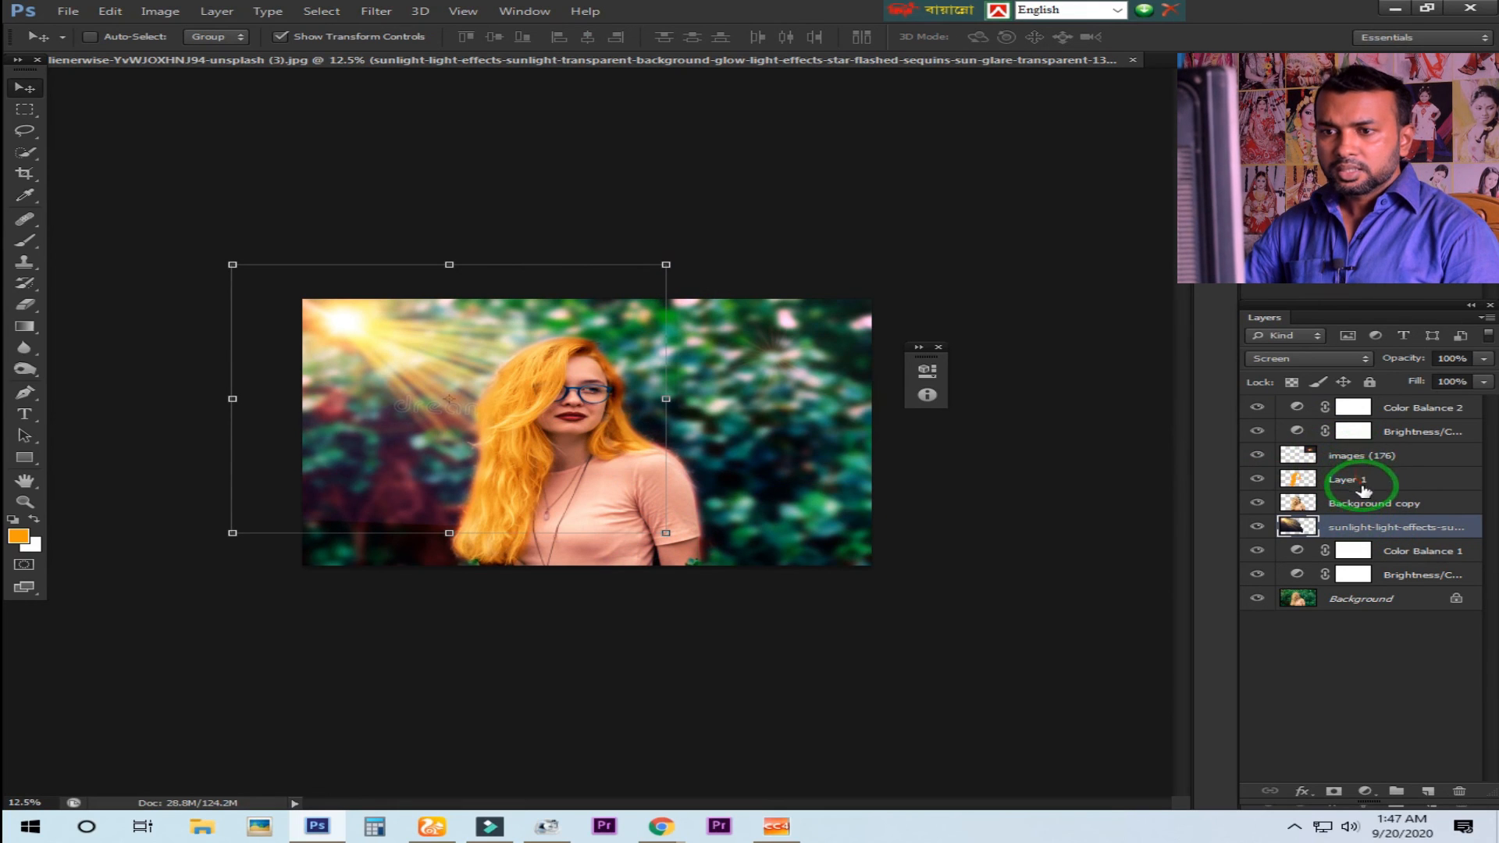
Step: Scale the sun-ray layer to about 98.8% wide and 100.3% high while trying it above Background copy, and return it beneath that layer
left_click_drag(1360, 531, 1361, 506)
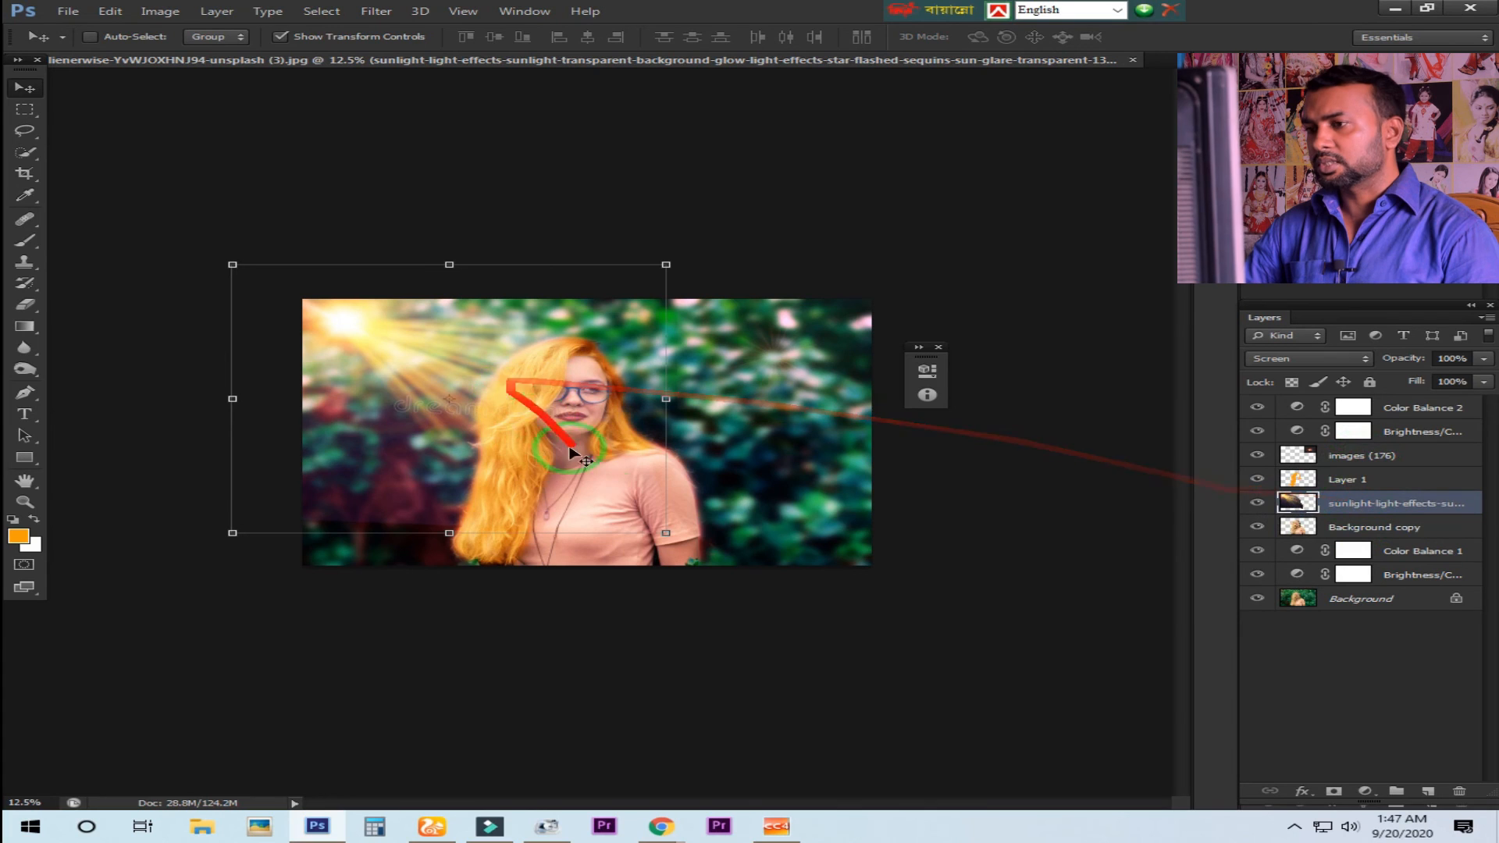
mouse_move(666, 534)
left_mouse_down()
mouse_move(654, 517)
mouse_move(662, 536)
left_mouse_up()
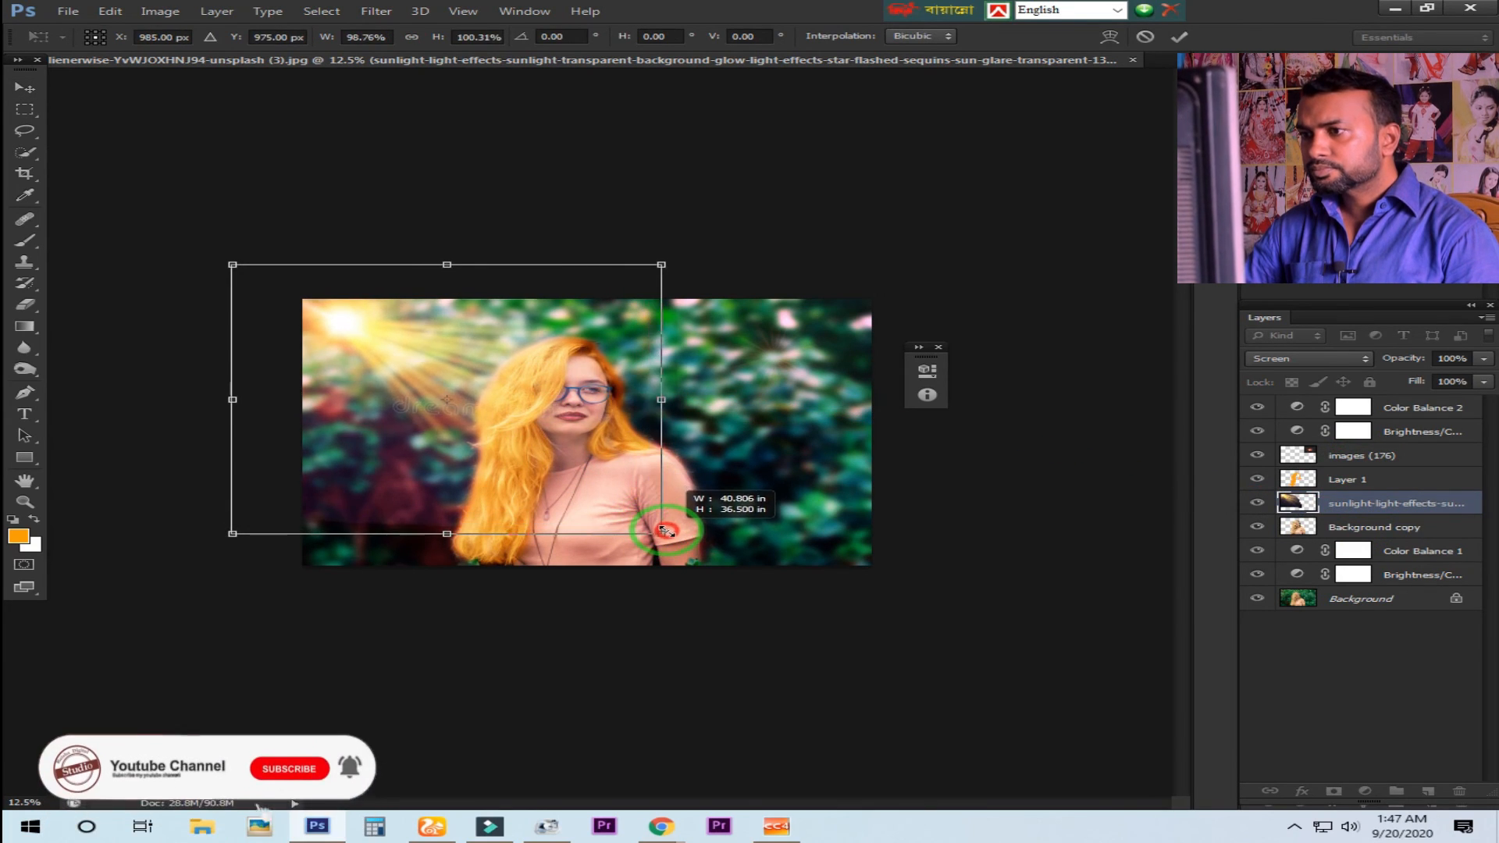
double_click(587, 404)
left_click(939, 348)
key("ctrl+plus")
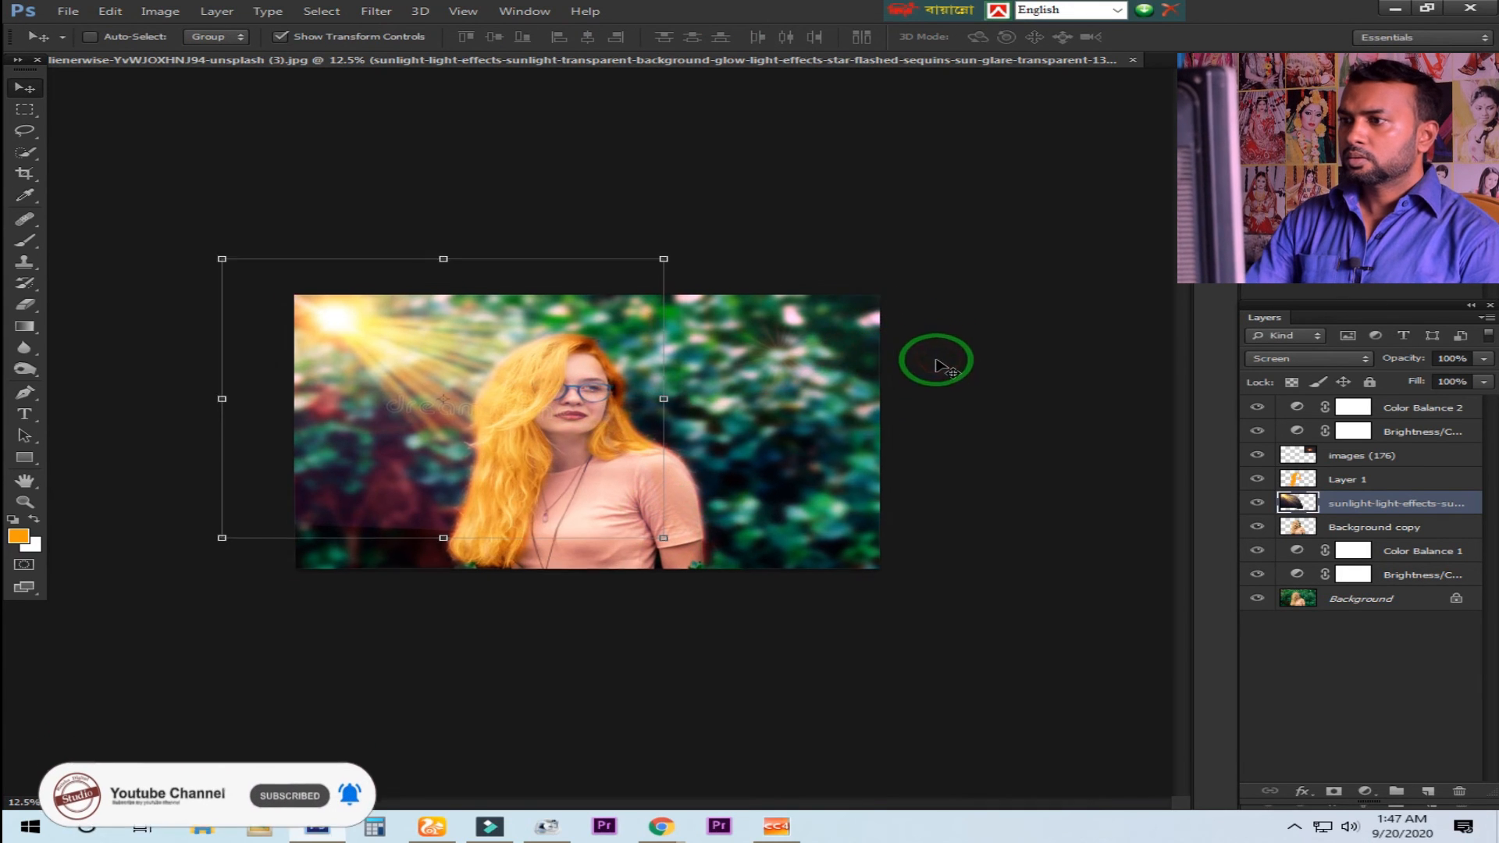
key("ctrl+plus")
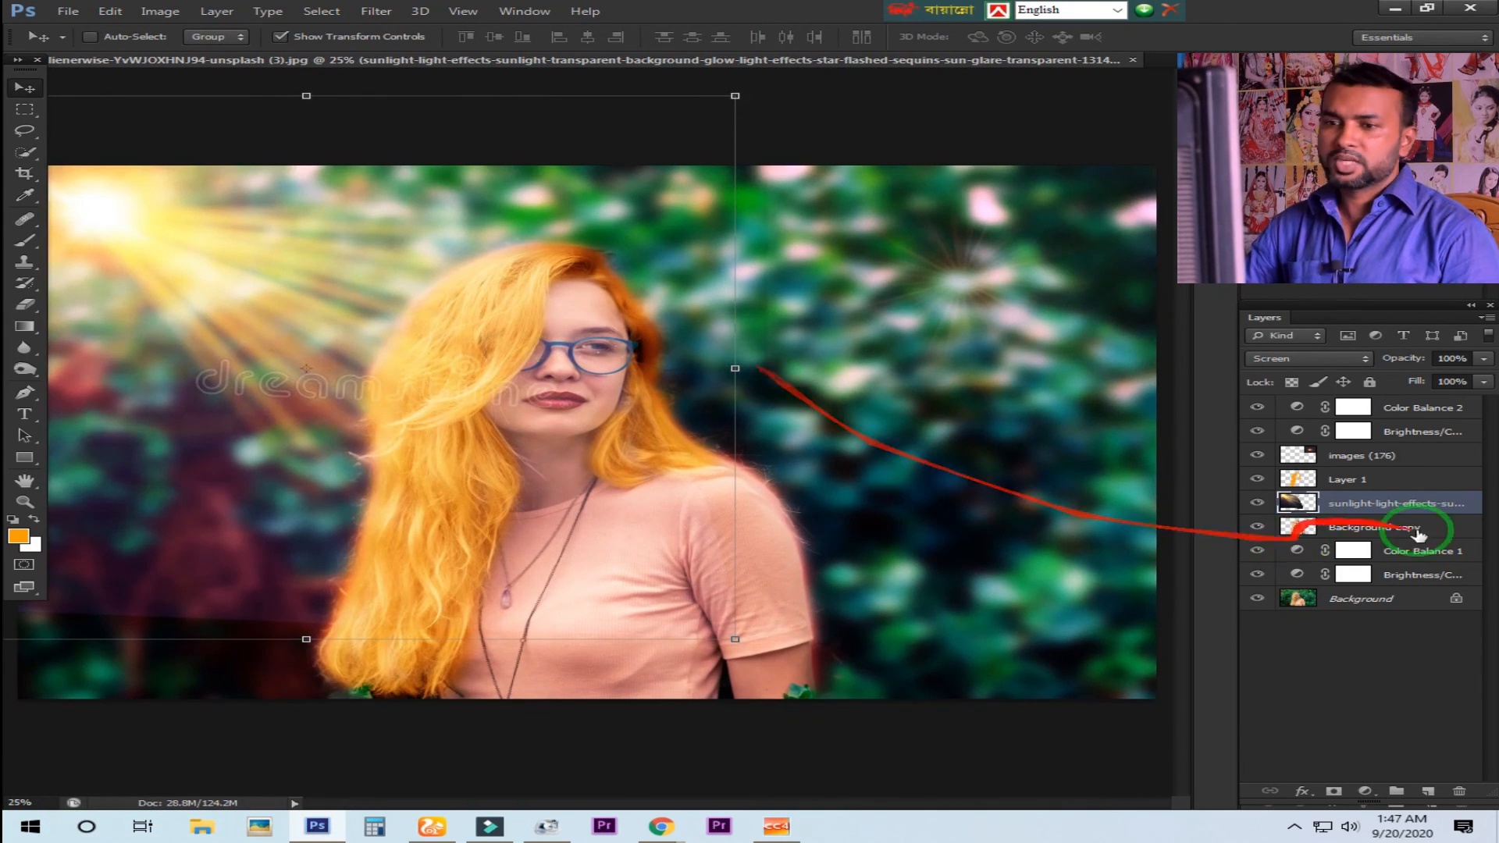
left_click_drag(1359, 508, 1362, 531)
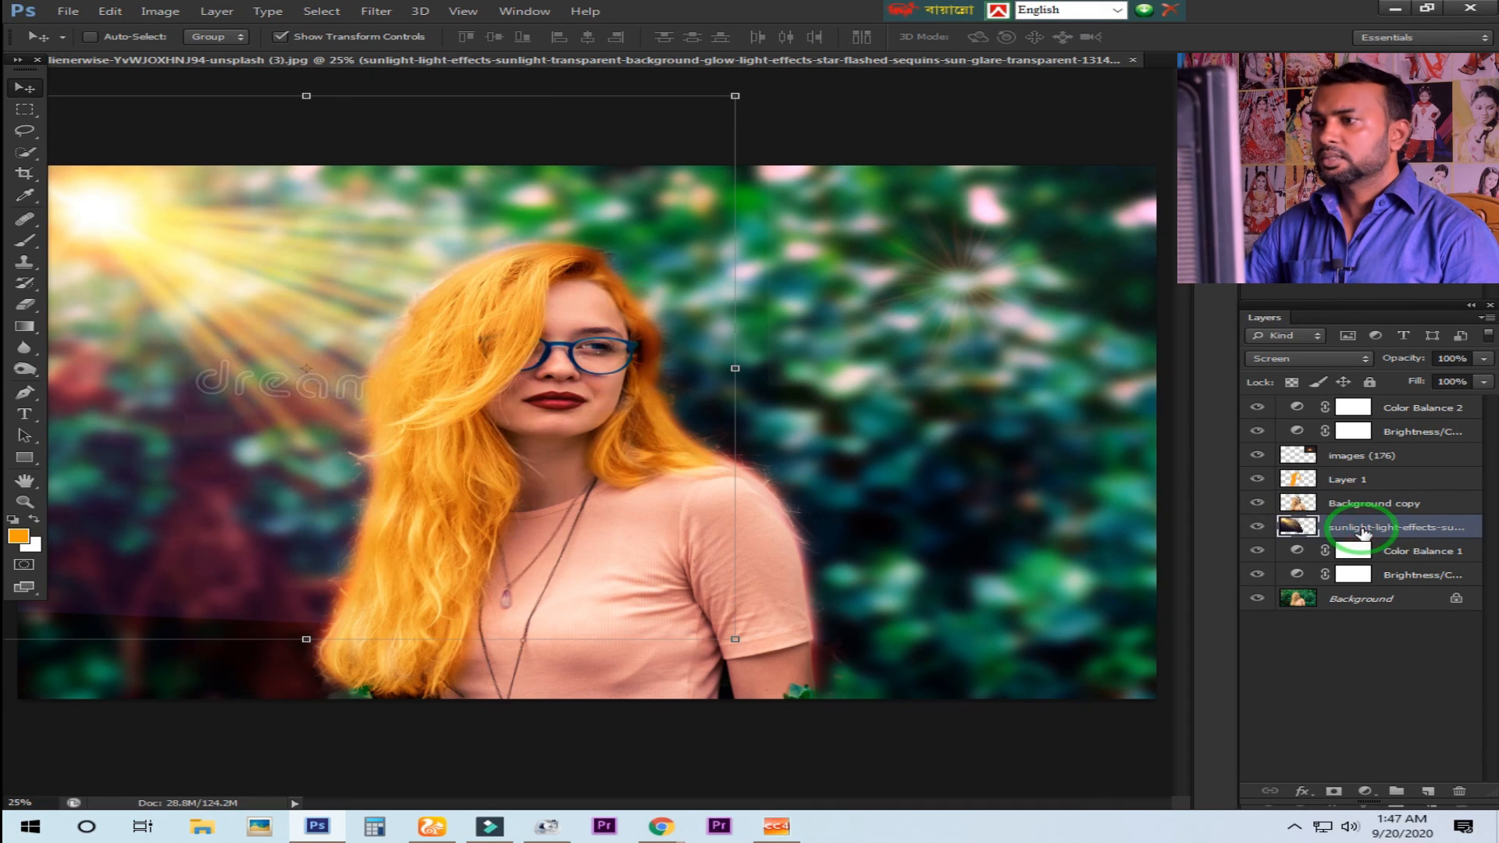
Step: Hide the panels and examine the woman and the sunlit background of the composite at several zoom levels
key("z")
left_click(476, 425, "alt")
left_click(610, 497)
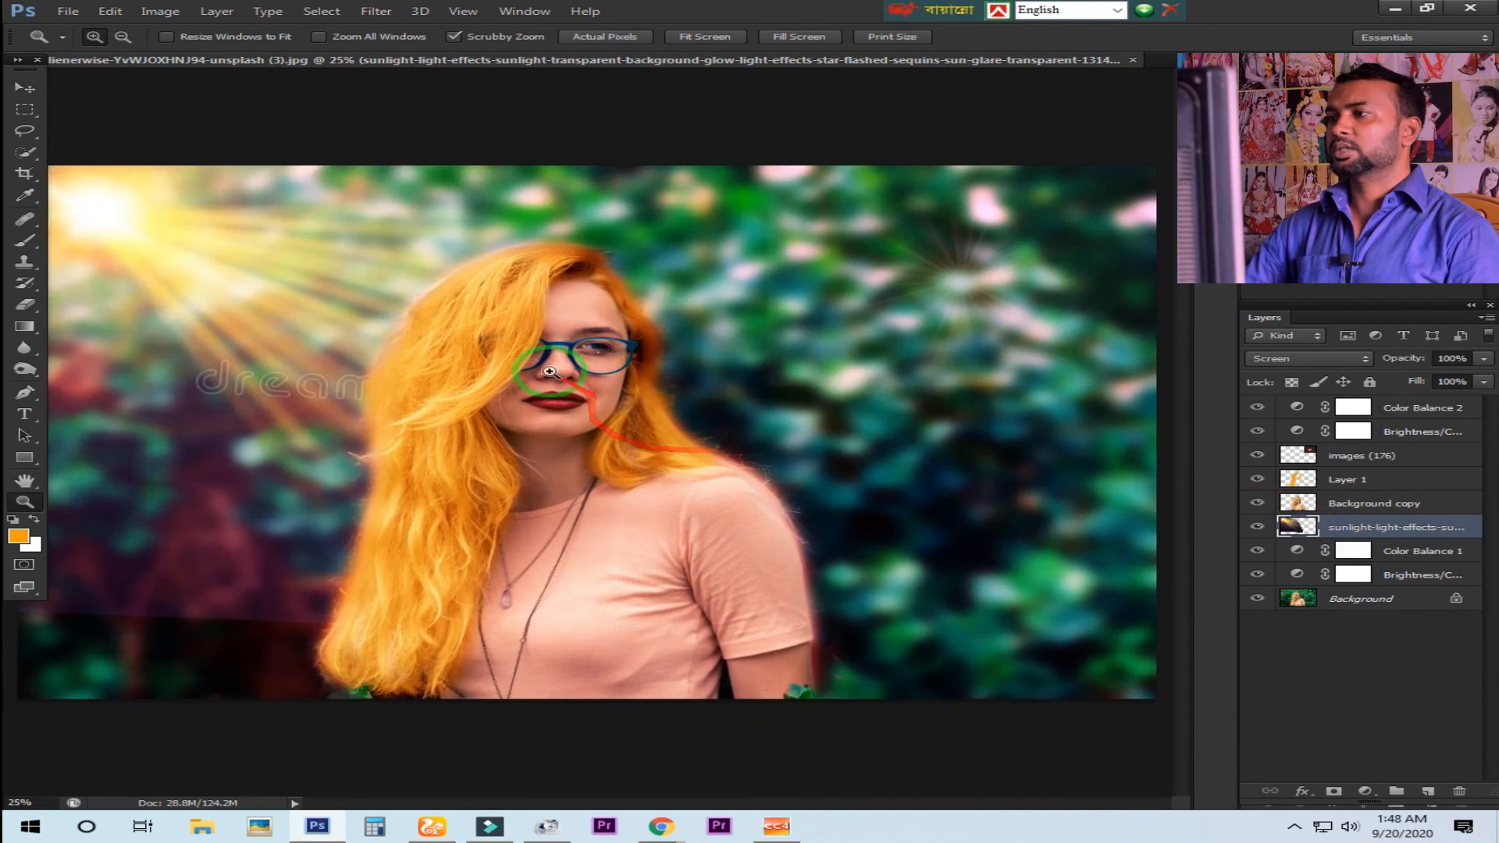
key("v")
key("Tab")
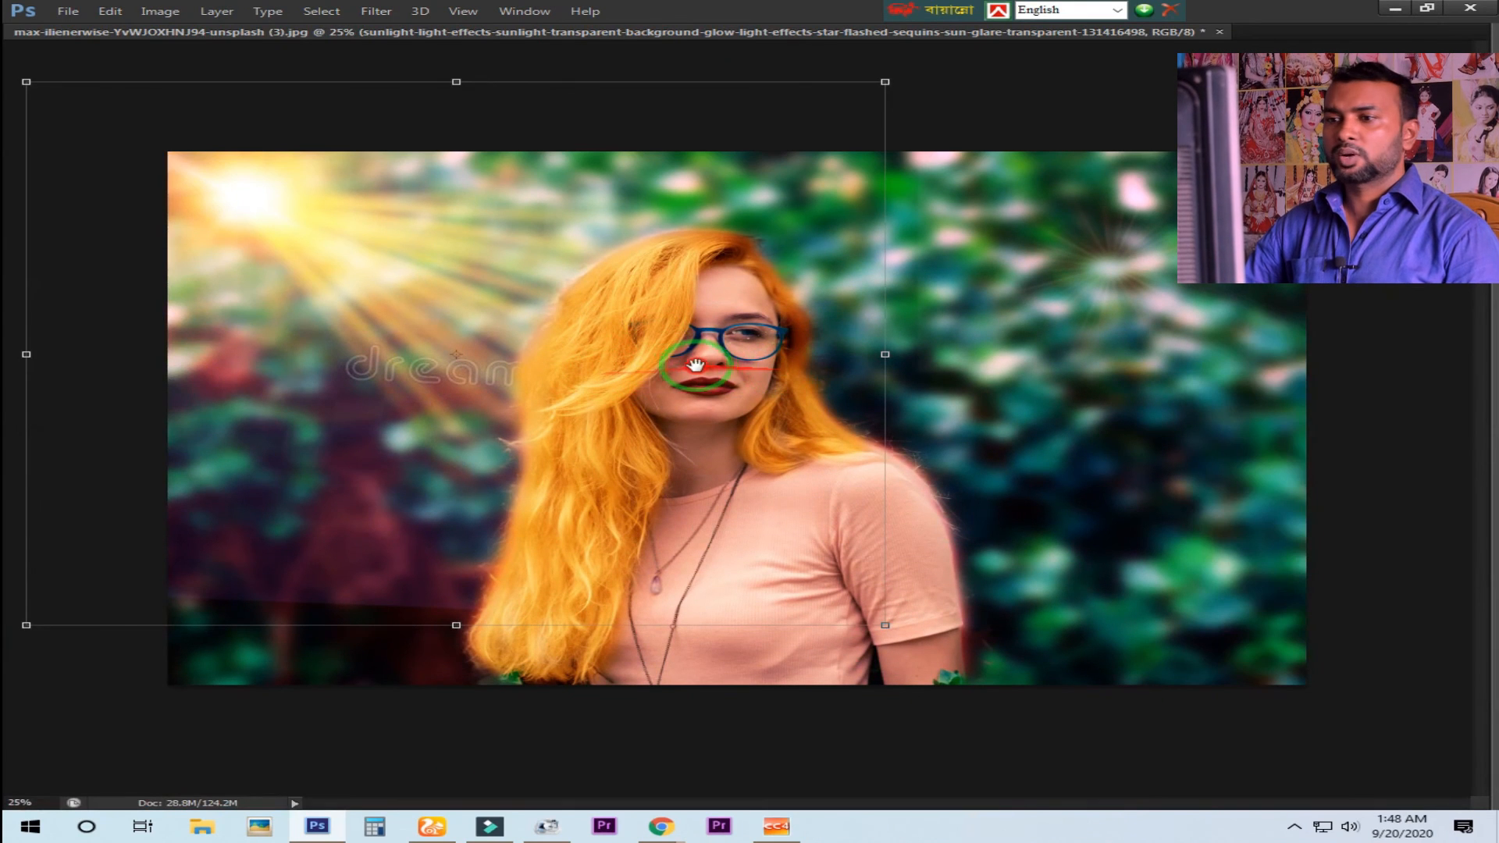
key("z")
left_click(751, 375)
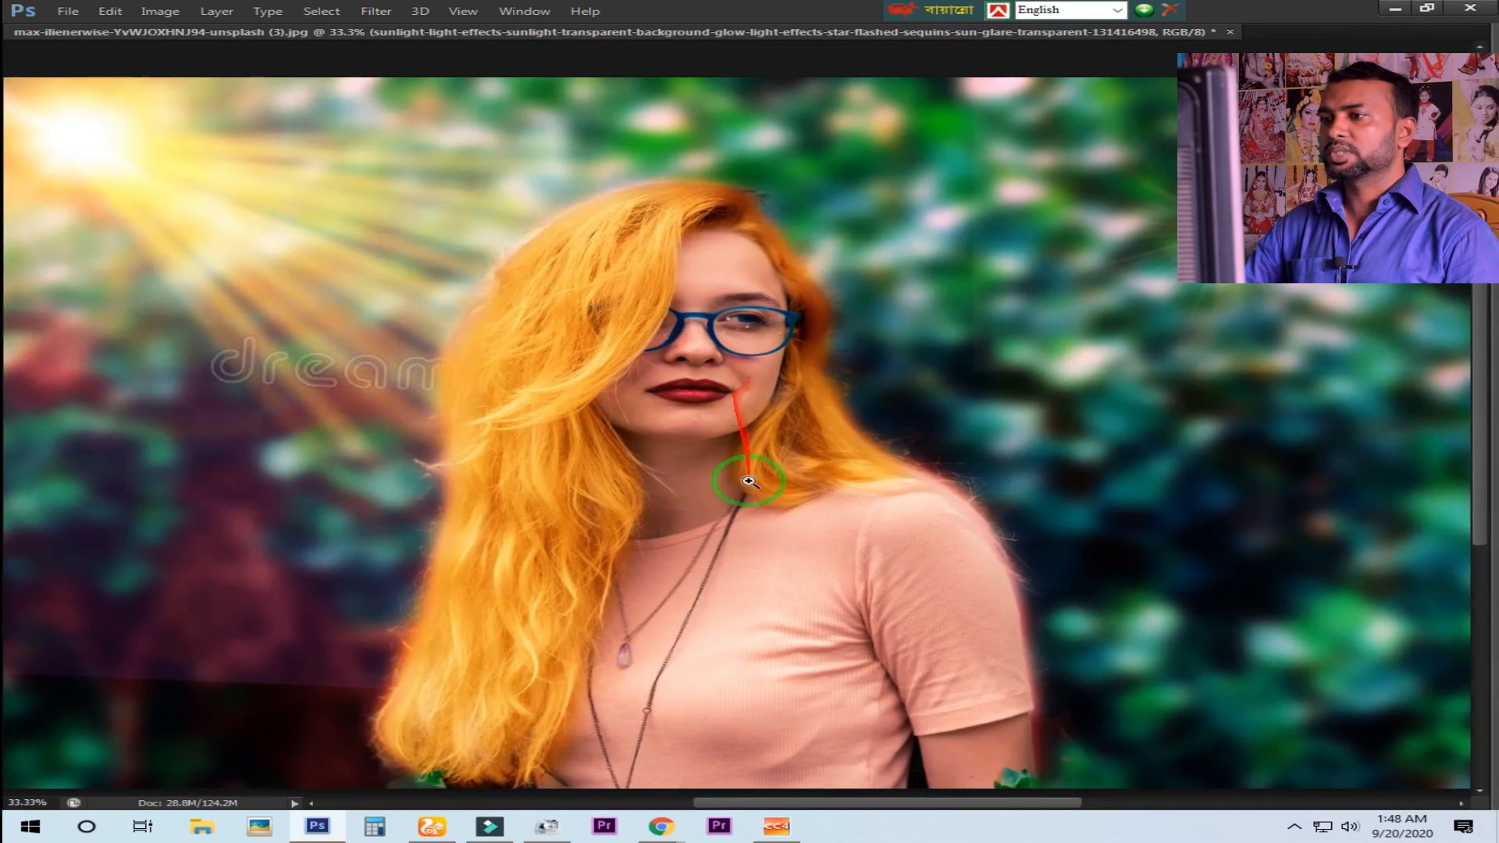
left_click(742, 490, "alt")
left_click(742, 489, "alt")
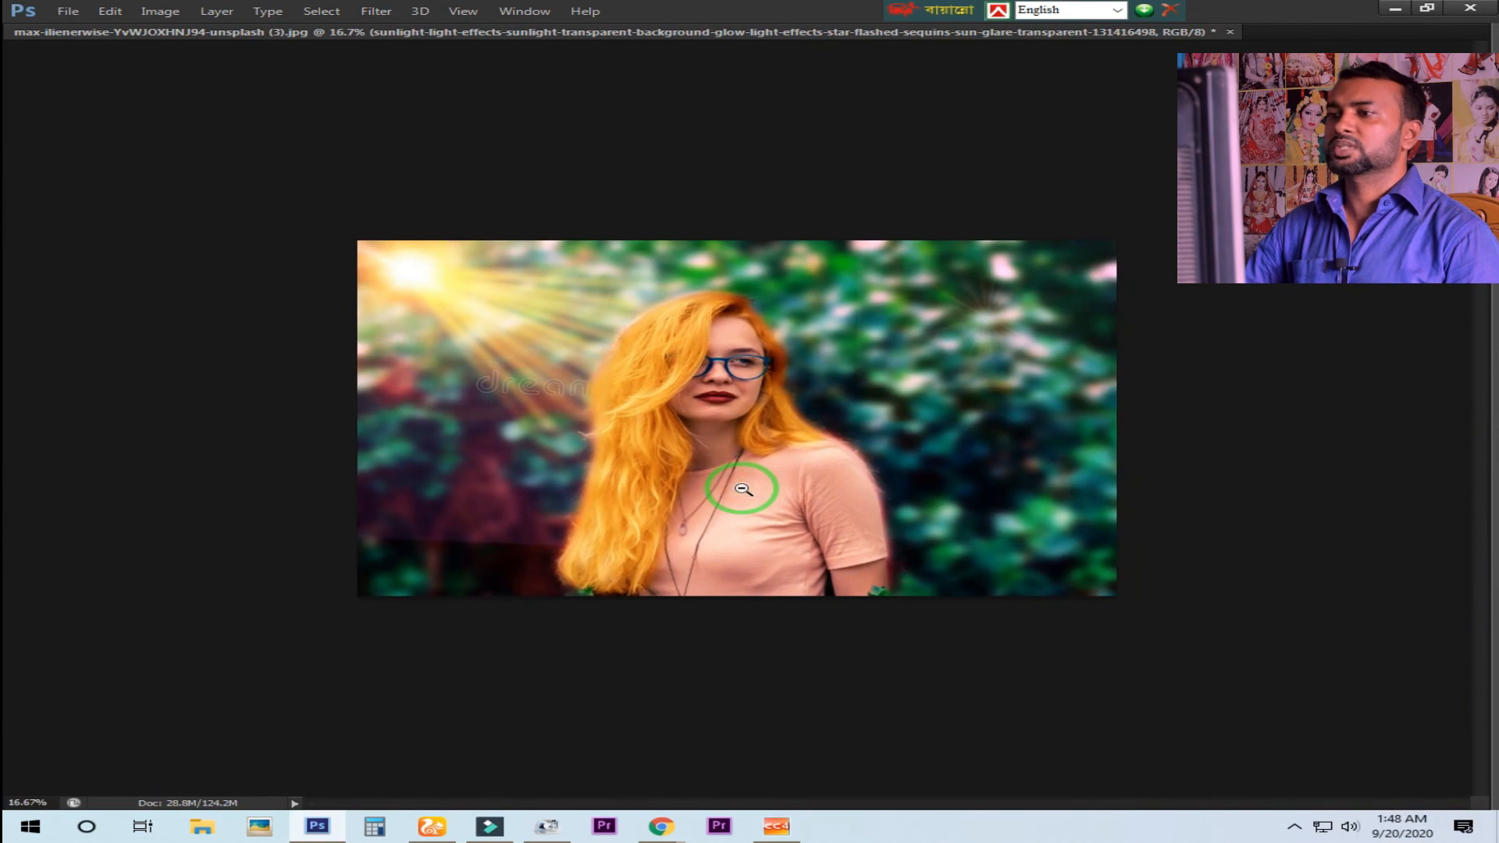
left_click(742, 489, "alt")
left_click(781, 440)
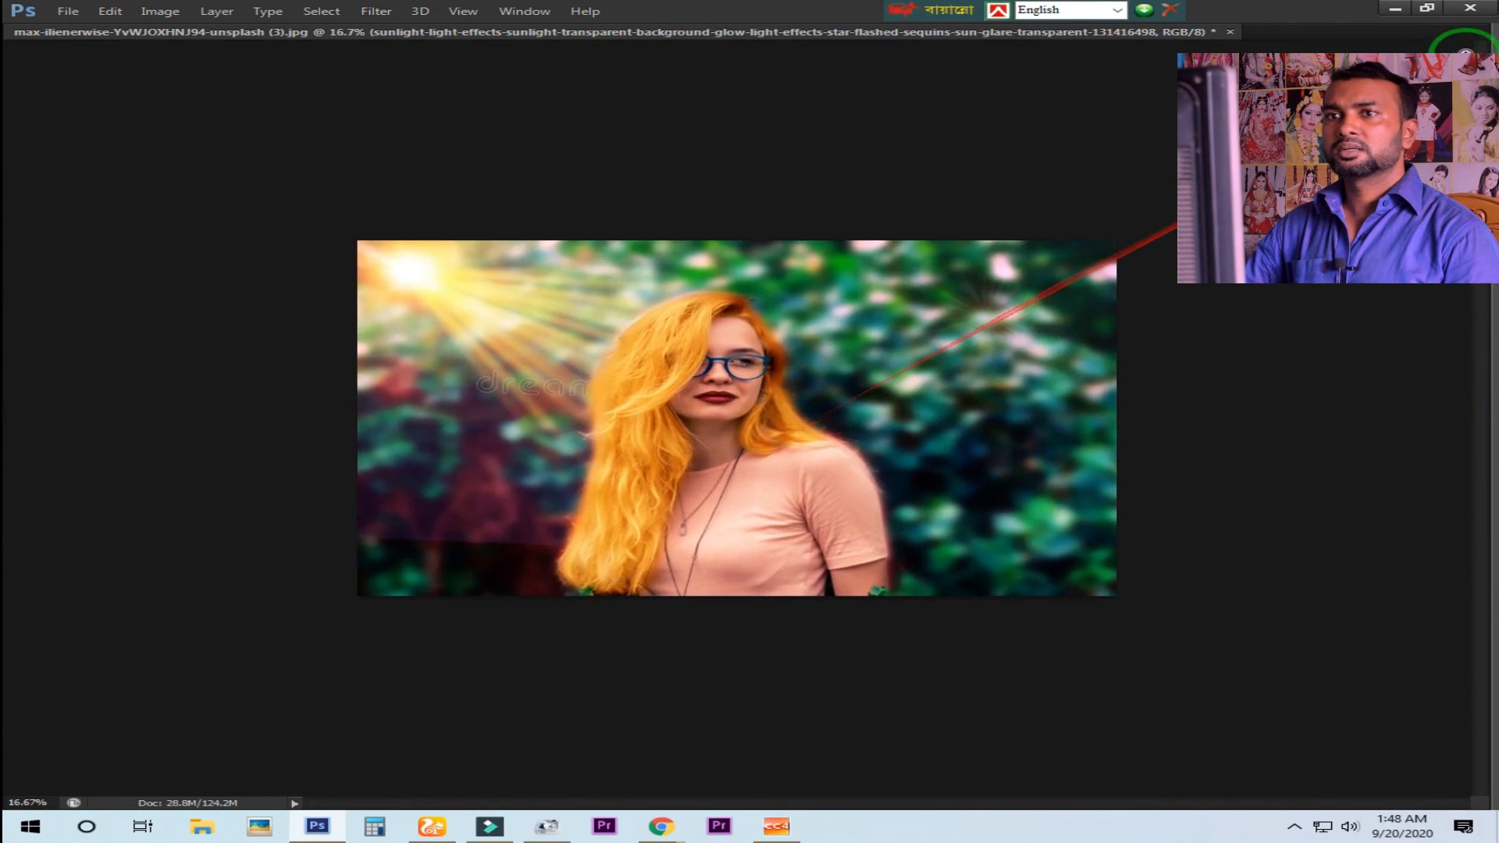
left_click(1426, 8)
left_click(685, 318)
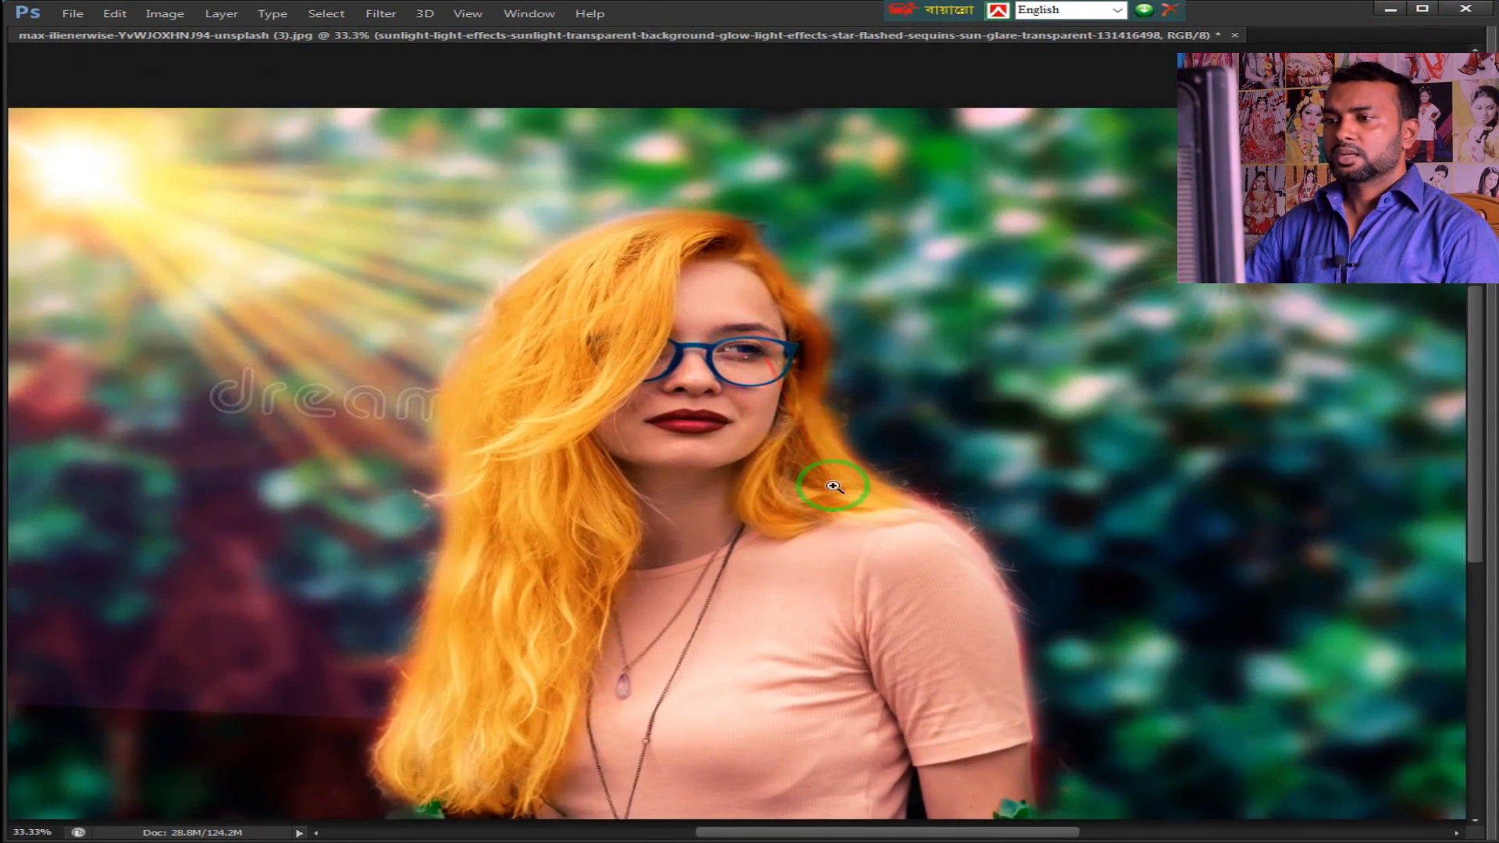